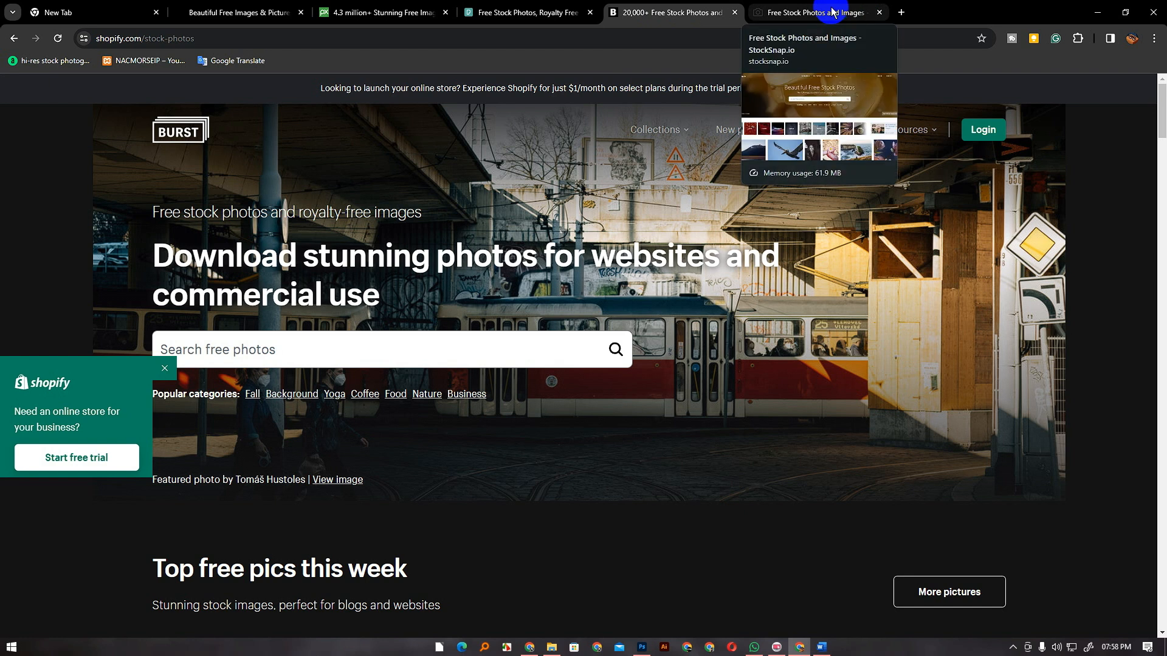
Switch to the Unsplash site among the open stock photo sites and search its photos for "Men".
click(693, 11)
click(533, 9)
click(380, 12)
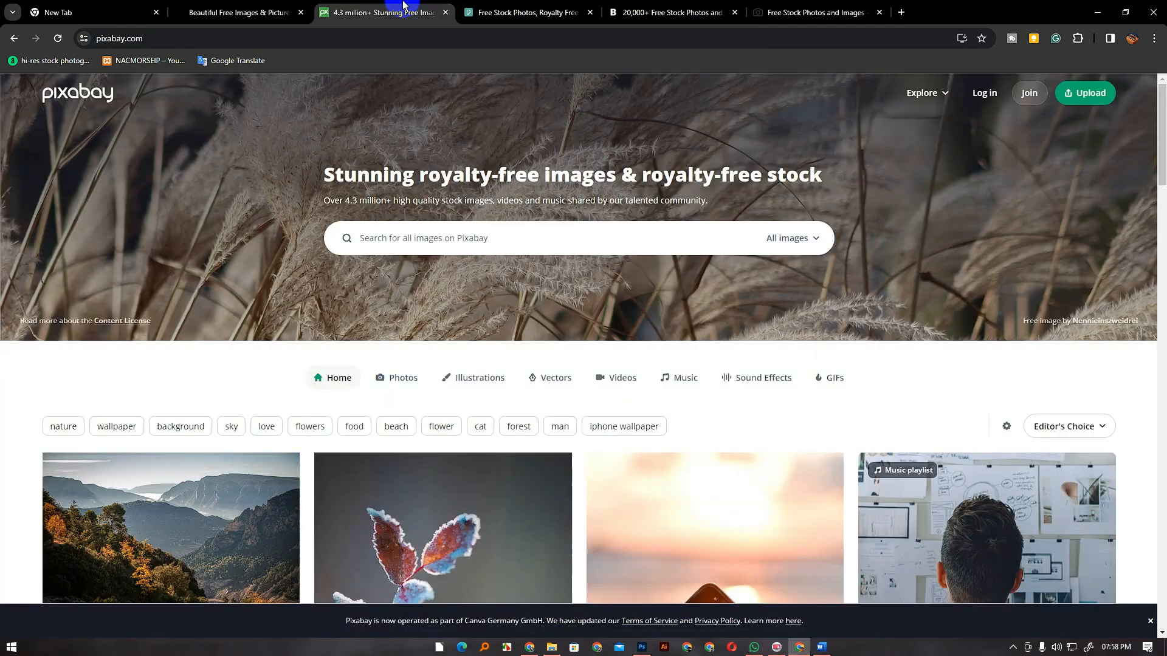
click(238, 12)
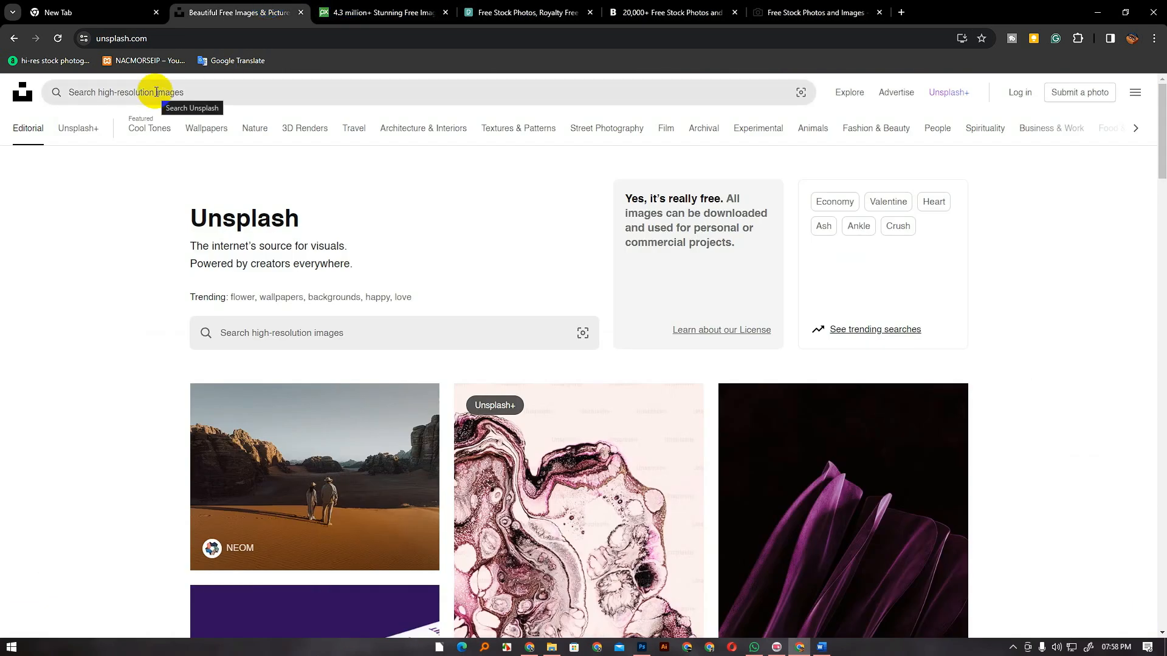
click(207, 97)
text(Men)
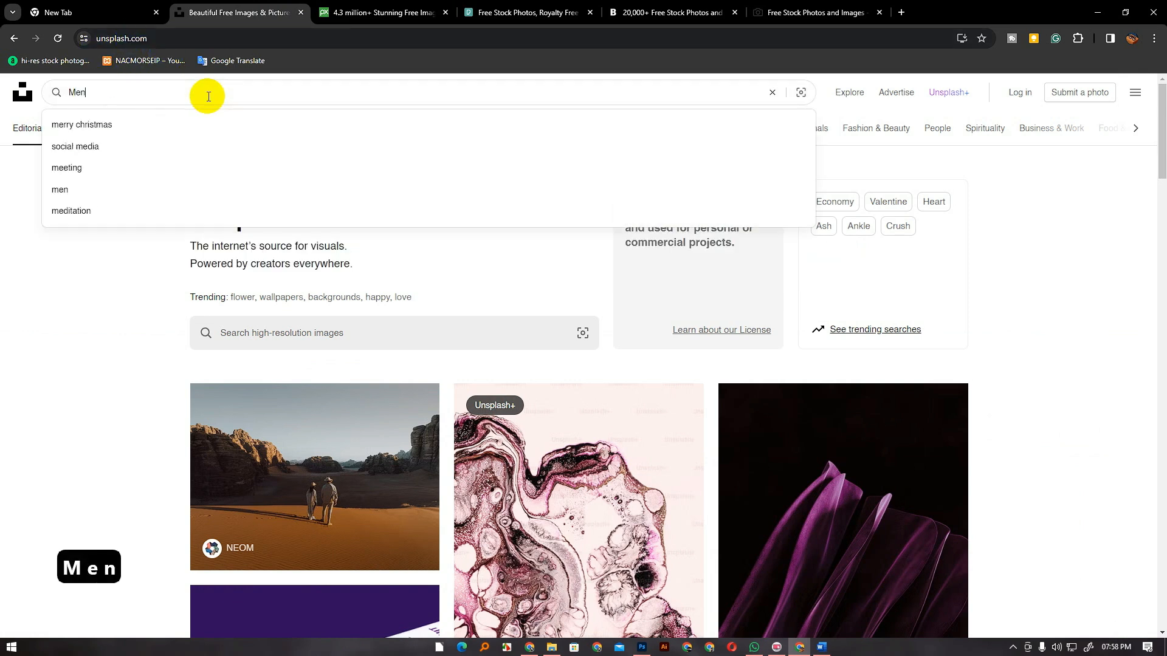
key(Return)
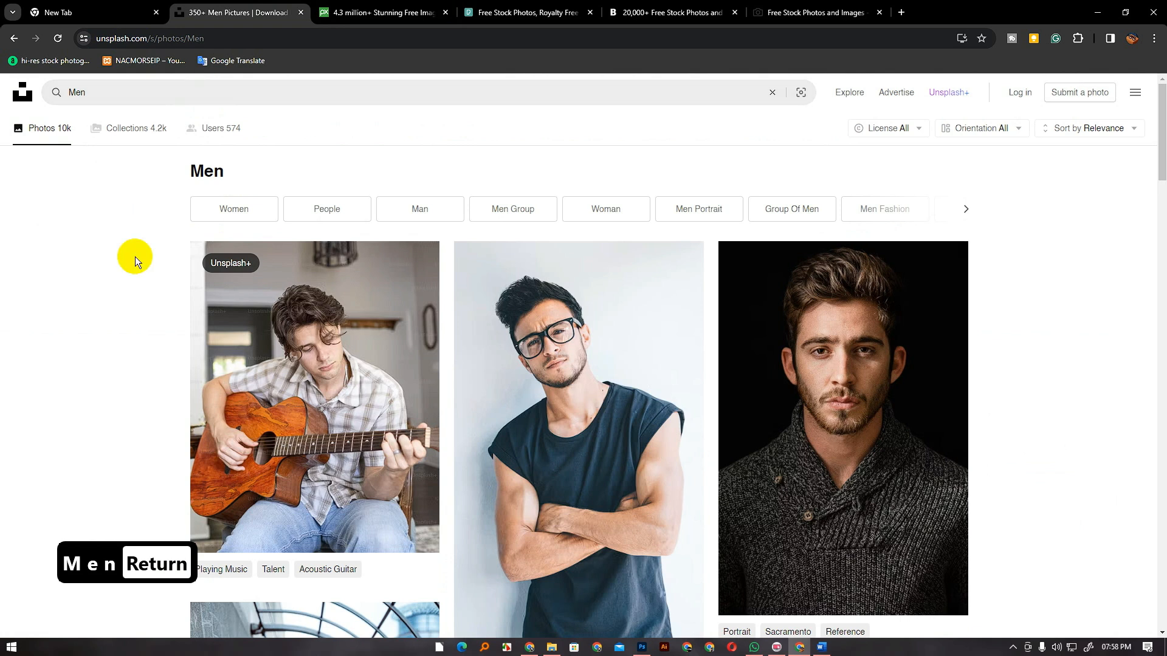
Download the free photo of the frowning man in a dark suit beside a gray wall, and check the file in the Downloads folder.
scroll(137, 295, down, 8)
scroll(141, 310, down, 10)
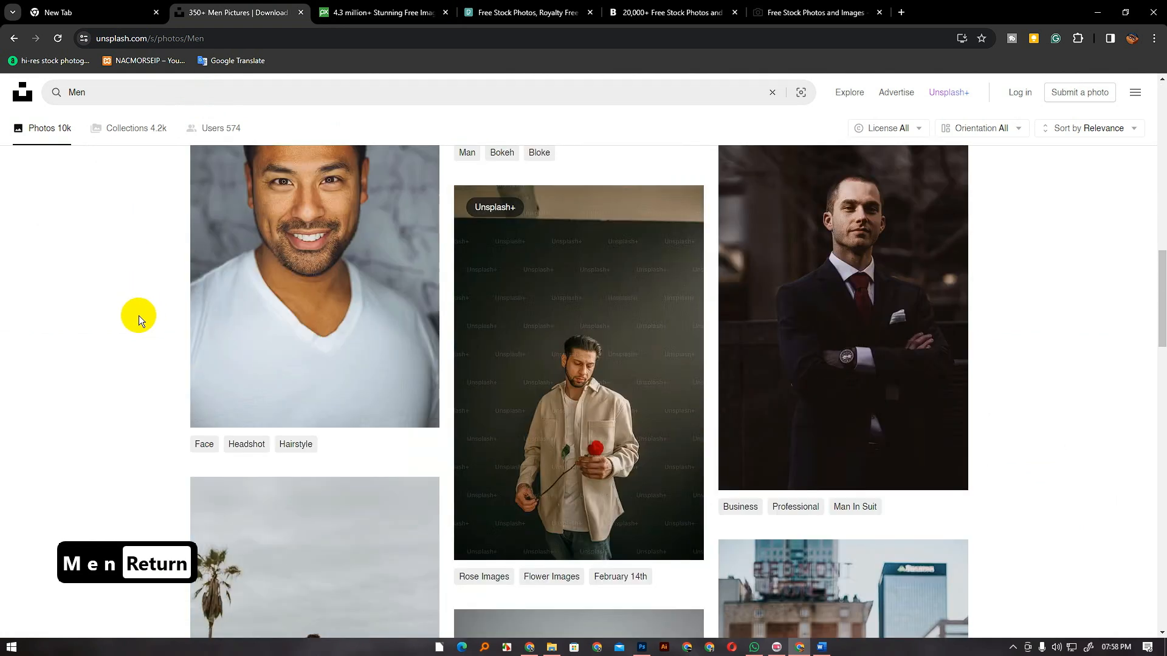
scroll(139, 316, up, 6)
scroll(138, 315, up, 7)
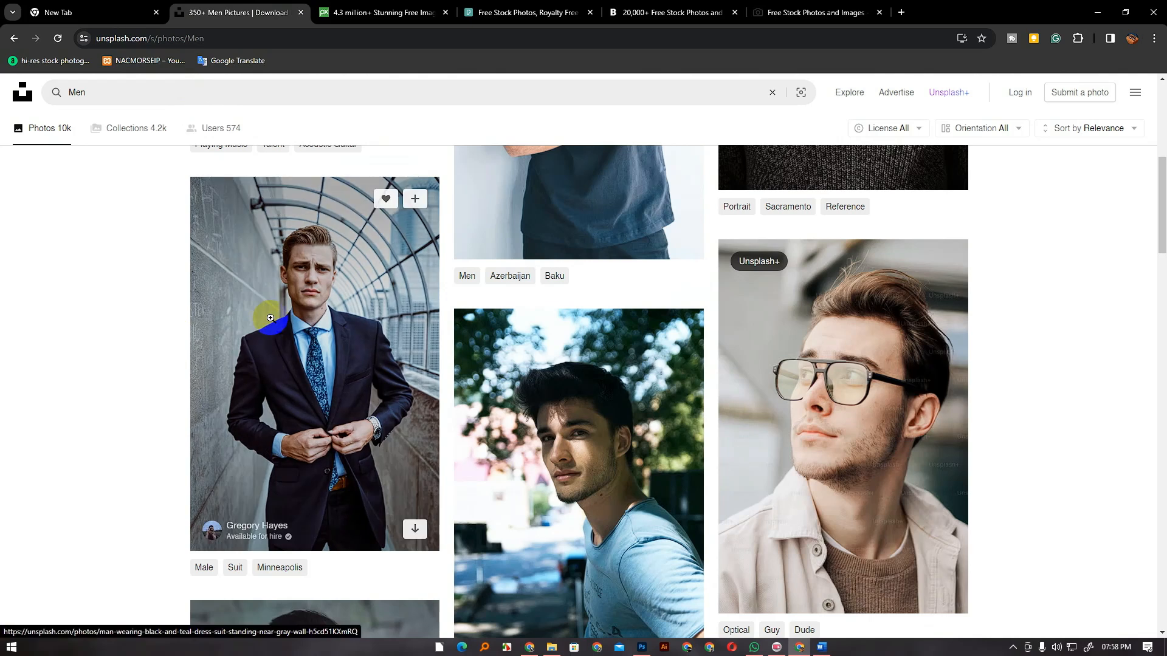
click(270, 318)
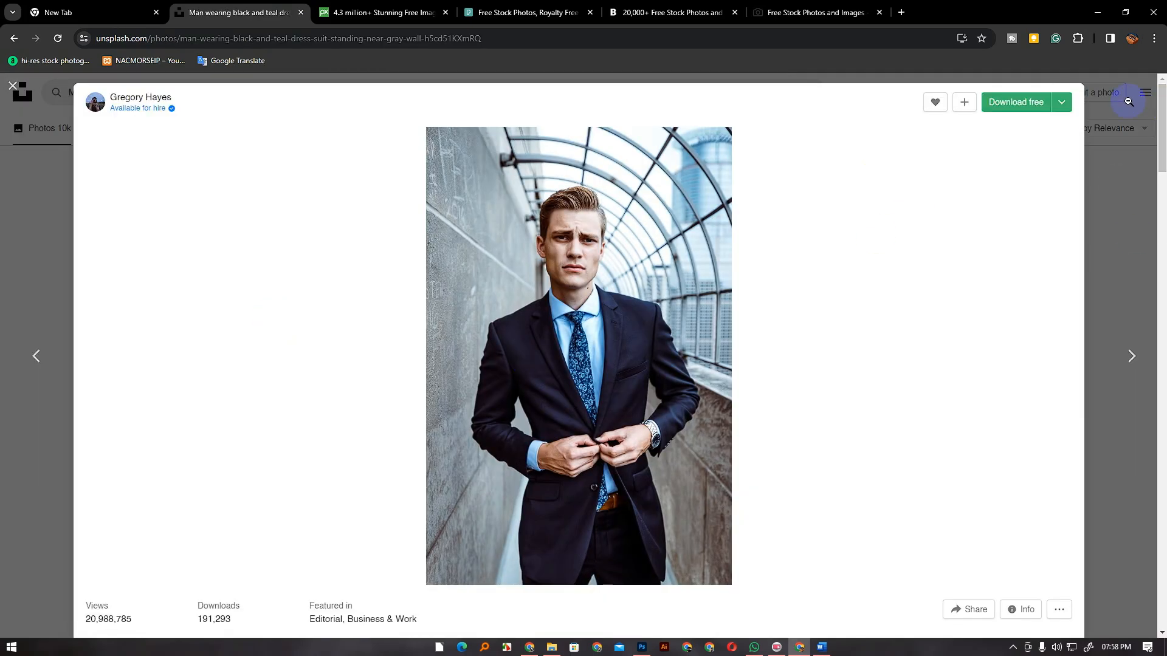
click(1017, 105)
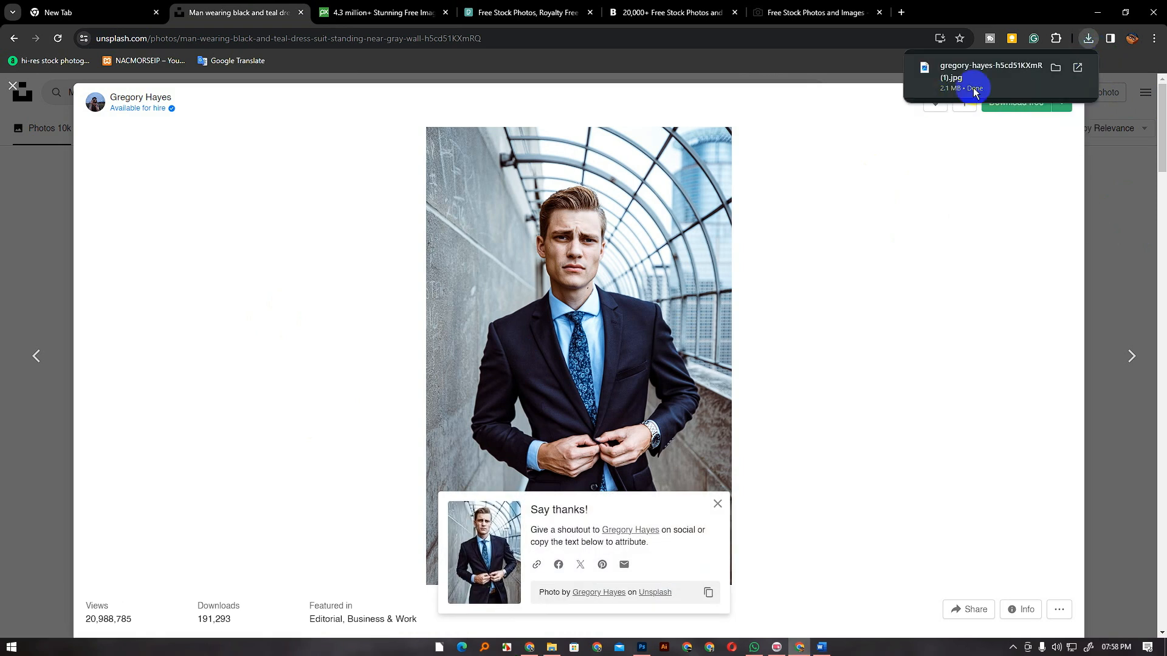
click(1056, 68)
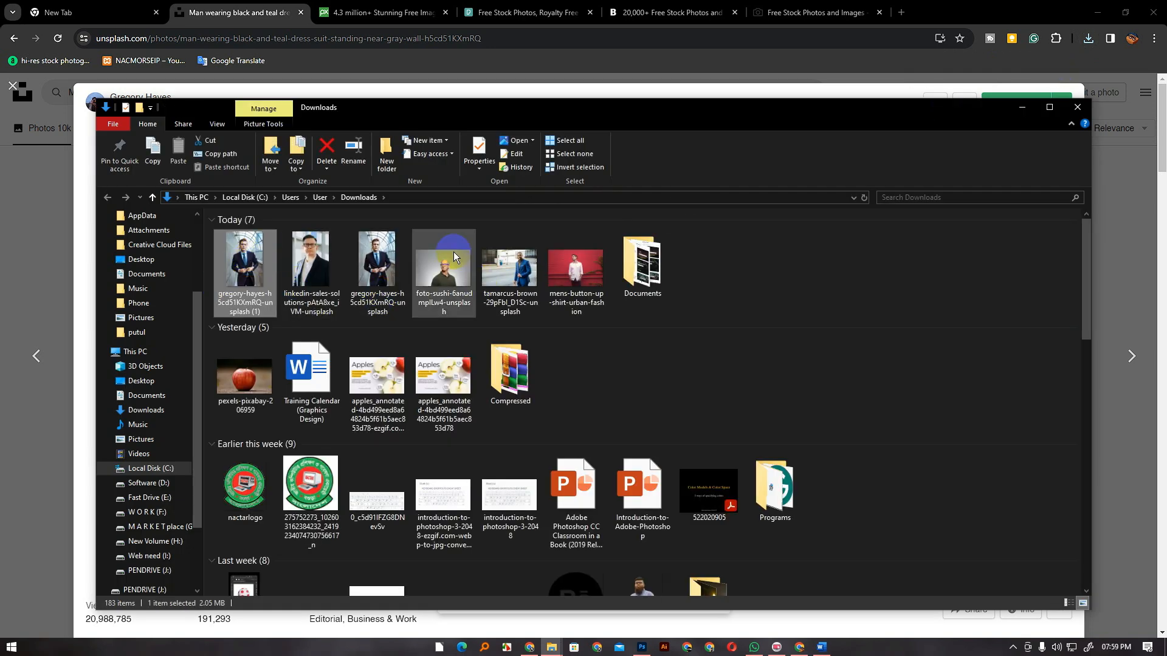
click(1081, 110)
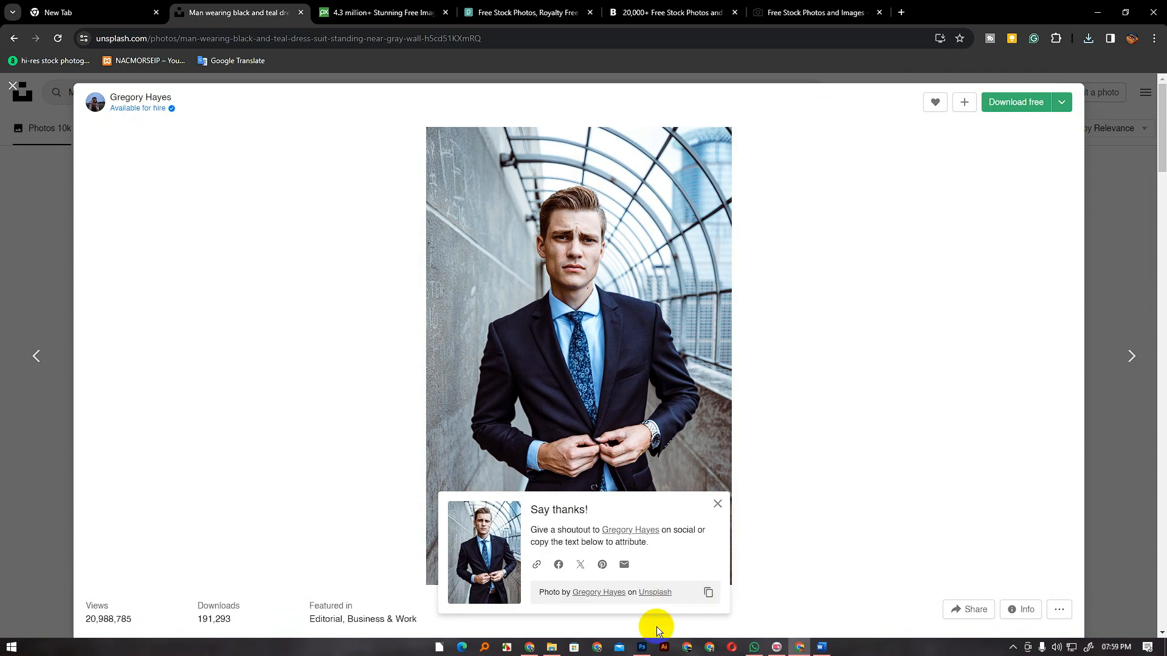
Switch to Photoshop and open the newly downloaded suit photo, the copy marked (1), from the Downloads folder.
click(646, 648)
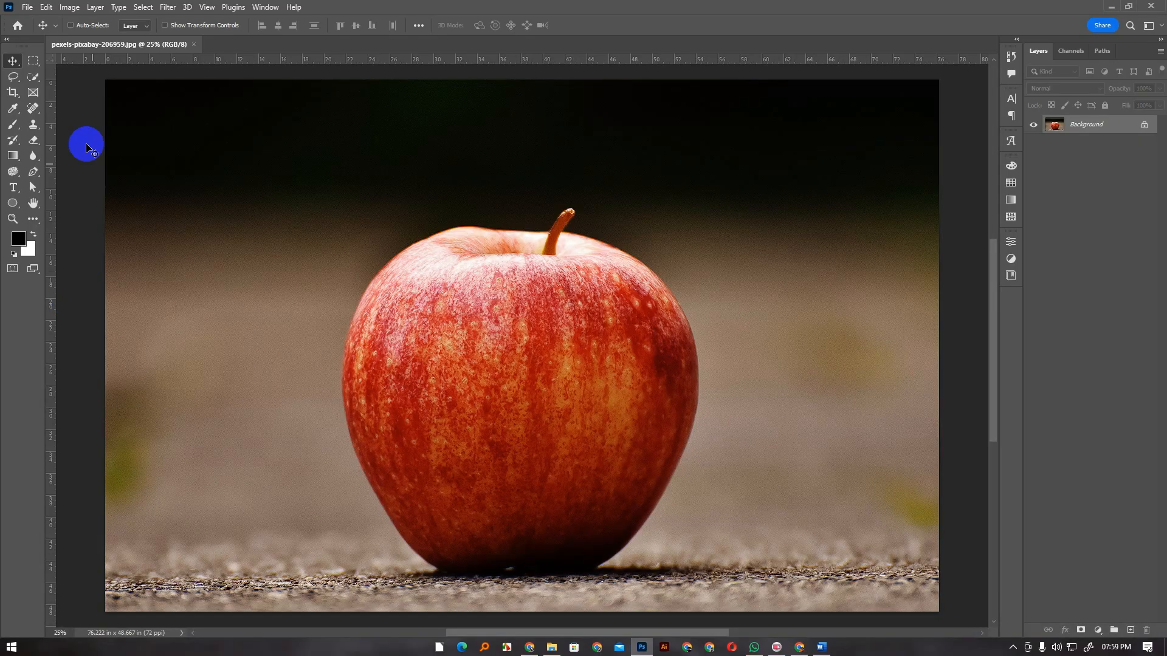
click(28, 8)
click(35, 32)
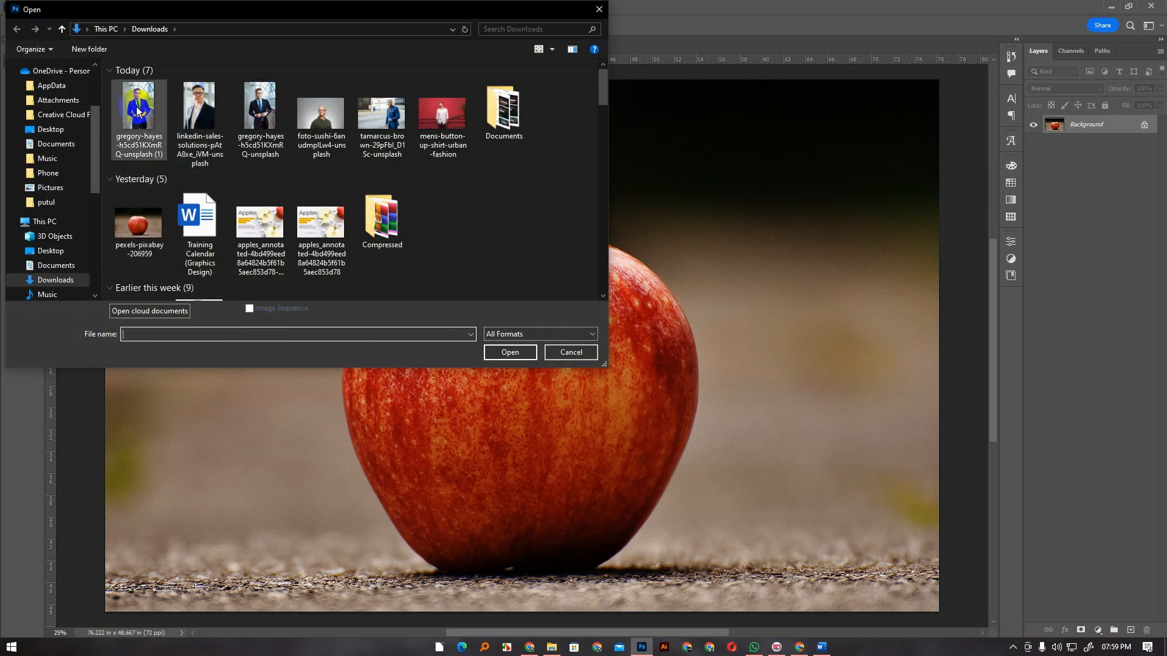
click(137, 111)
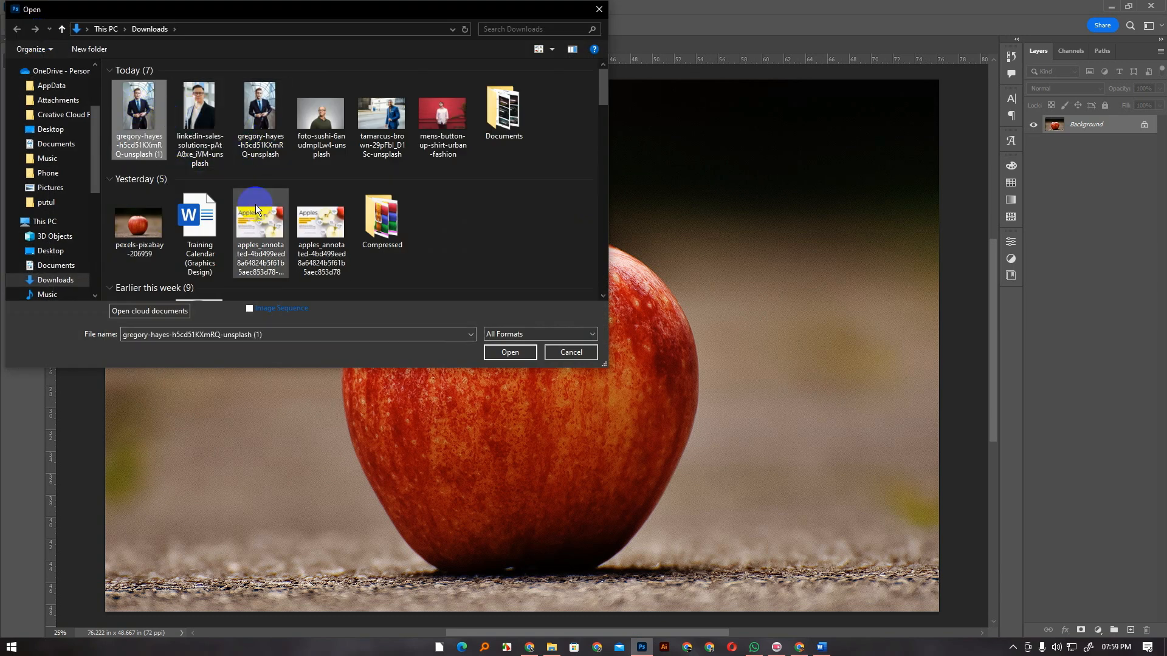
click(512, 350)
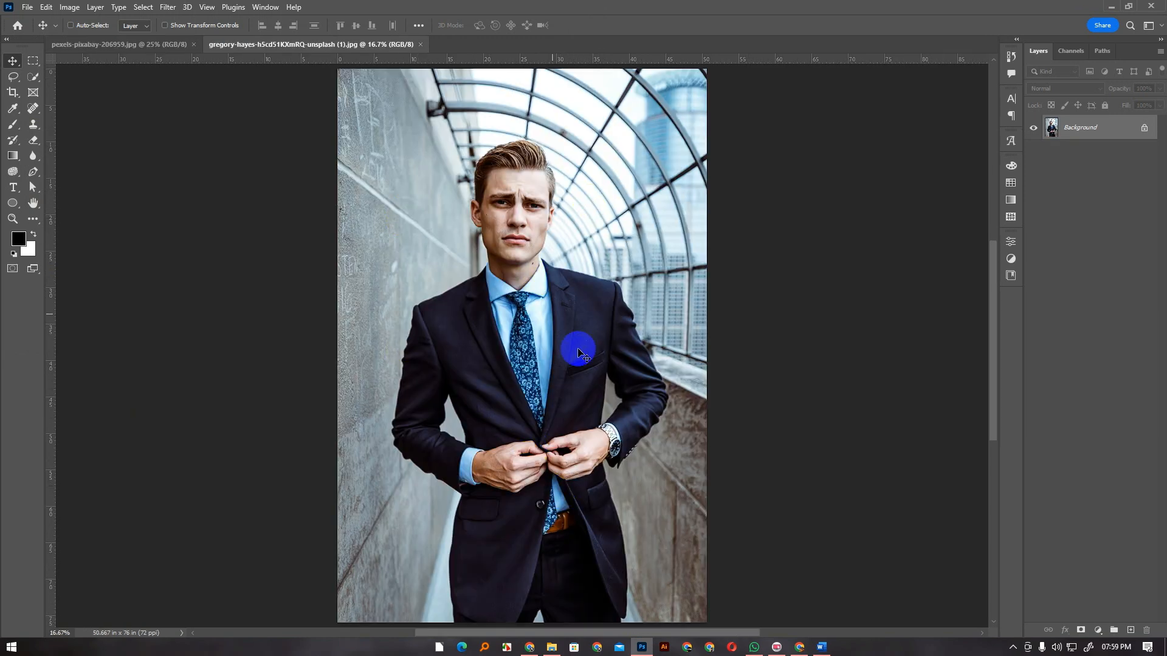
Create a new empty path for the suit photo and activate the Pen tool.
click(1101, 52)
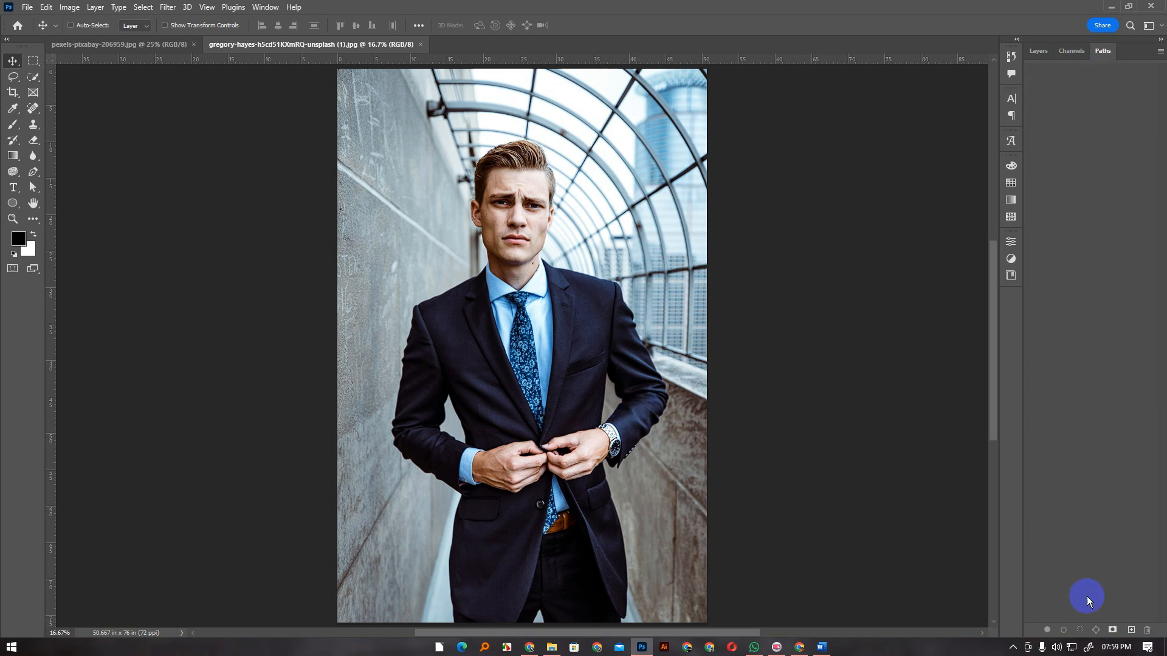
click(1131, 630)
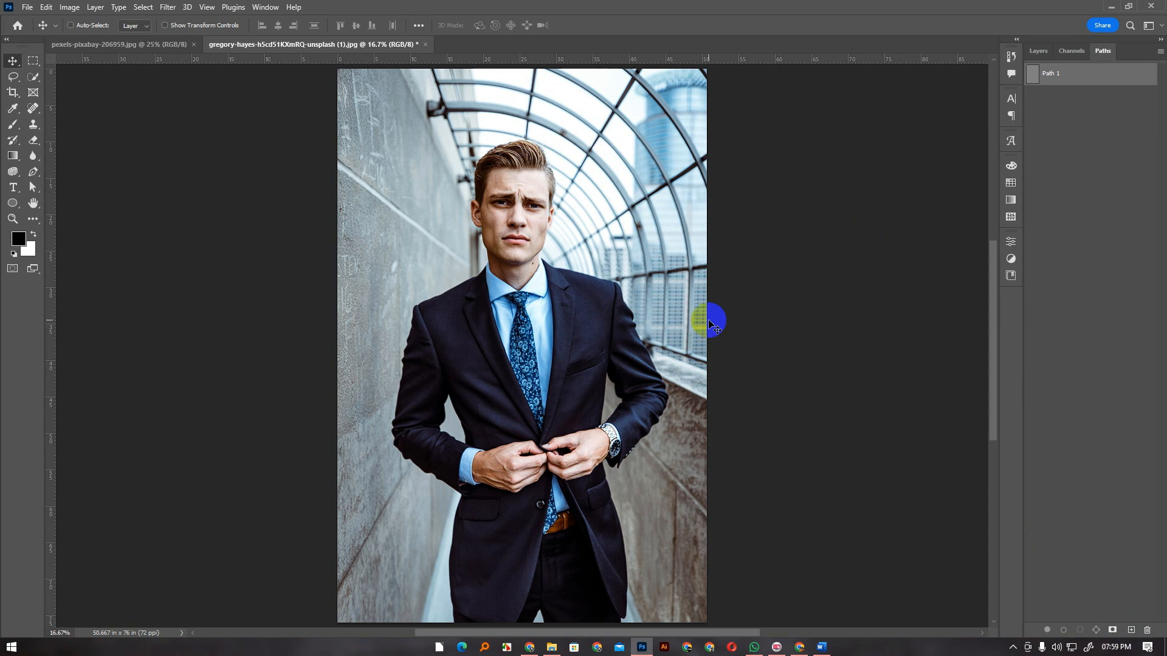
key(p)
scroll(521, 522, down, 2)
scroll(521, 547, down, 1)
scroll(489, 571, up, 4)
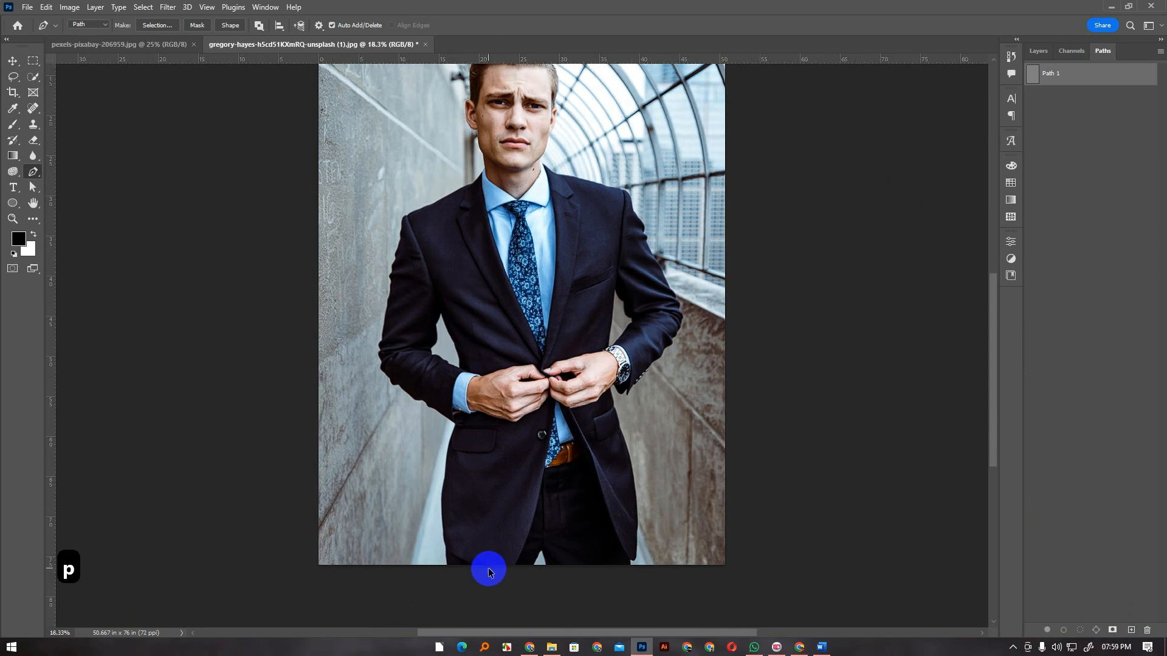
scroll(456, 620, up, 4)
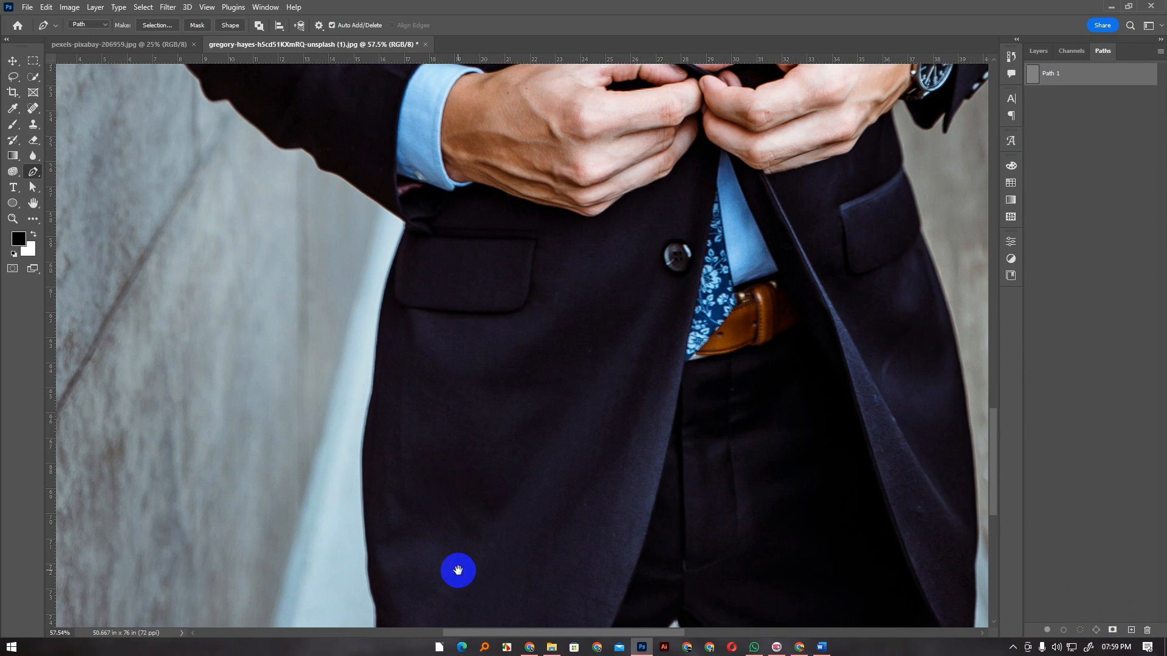
scroll(455, 568, down, 6)
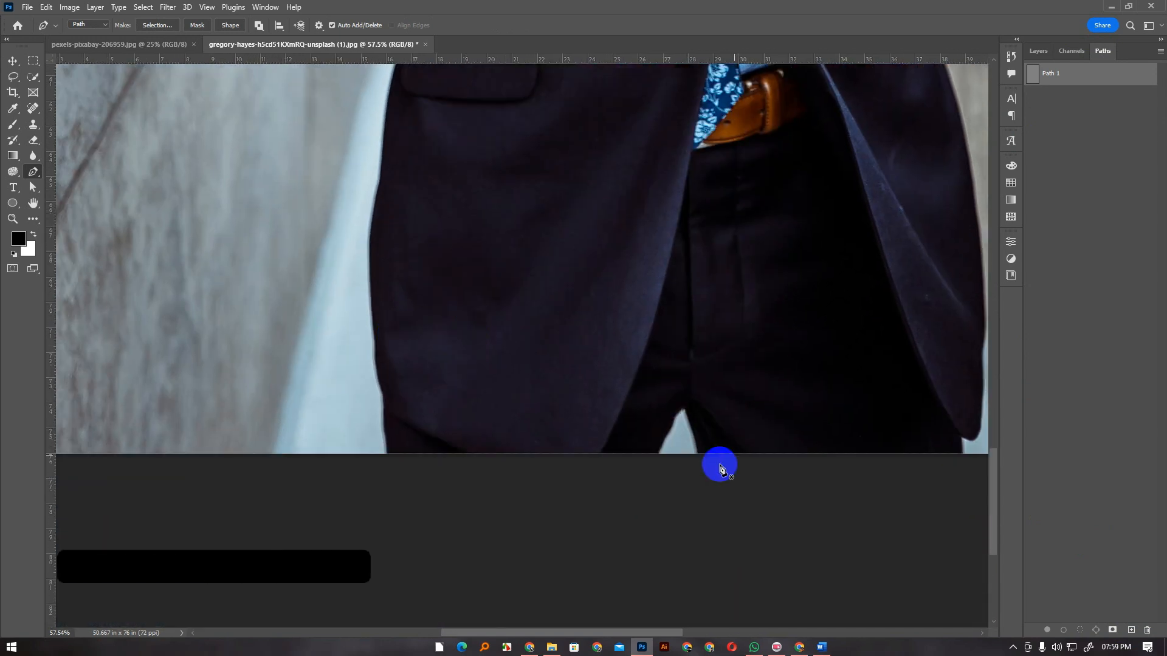
drag(709, 294, 596, 286)
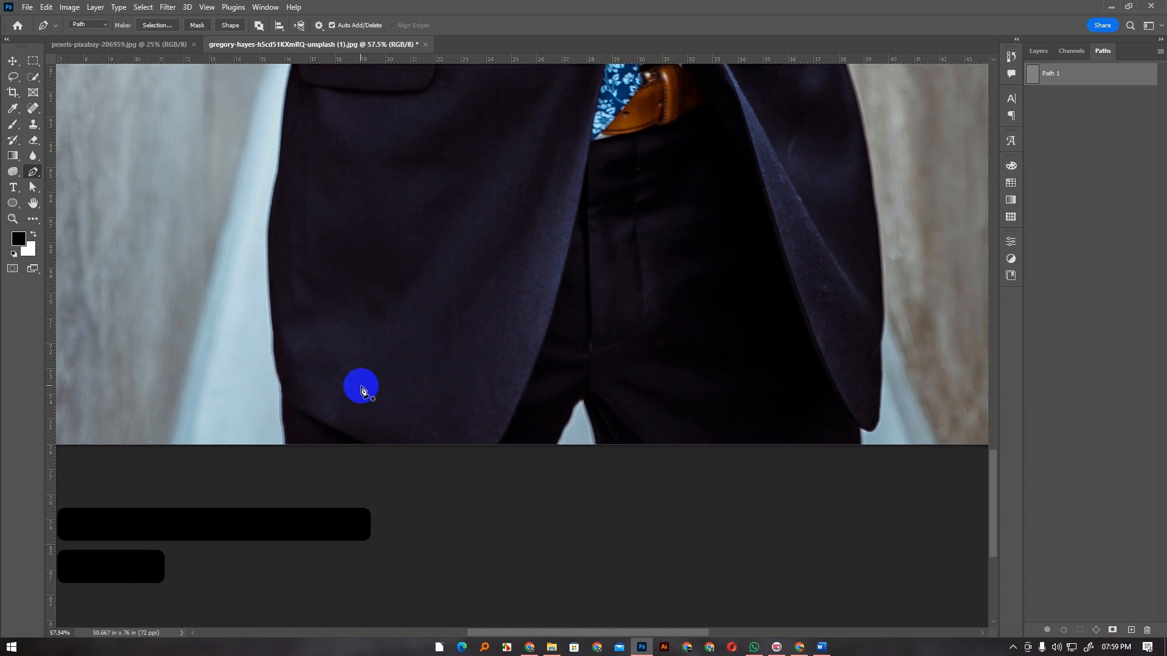
click(289, 444)
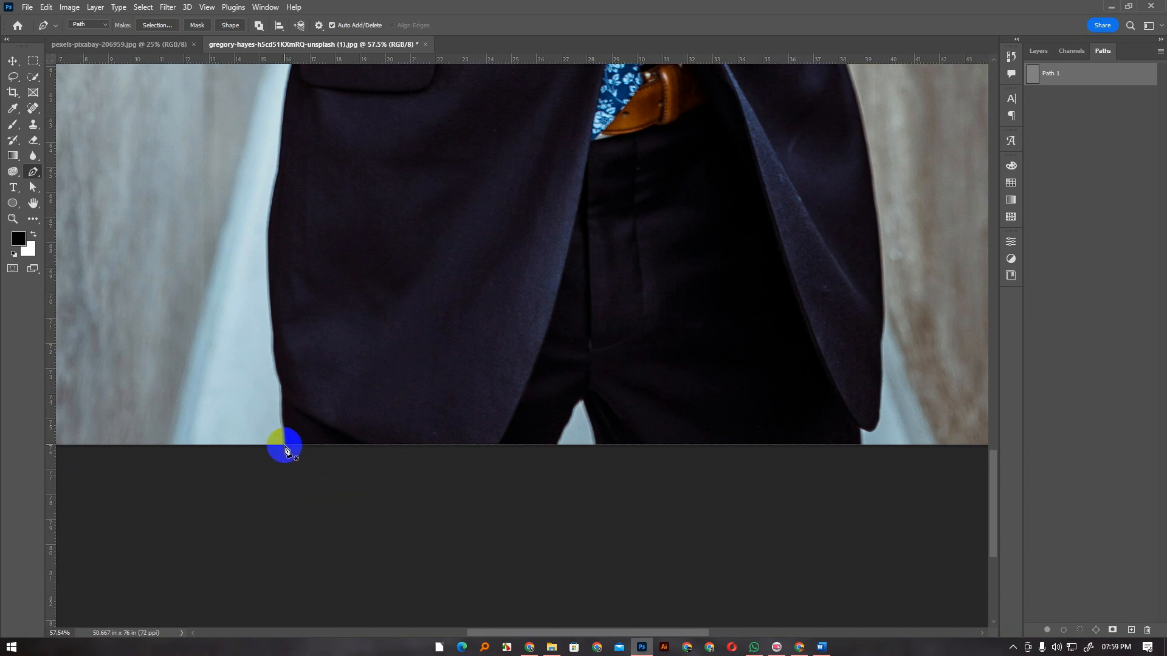
scroll(285, 450, up, 2)
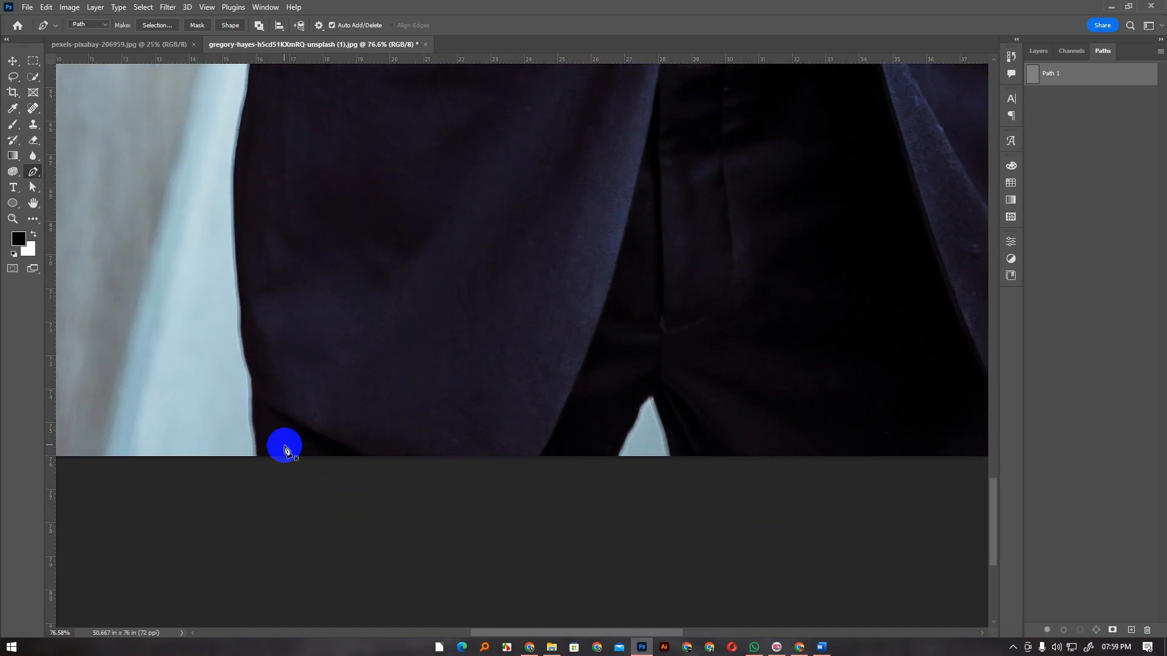
click(619, 458)
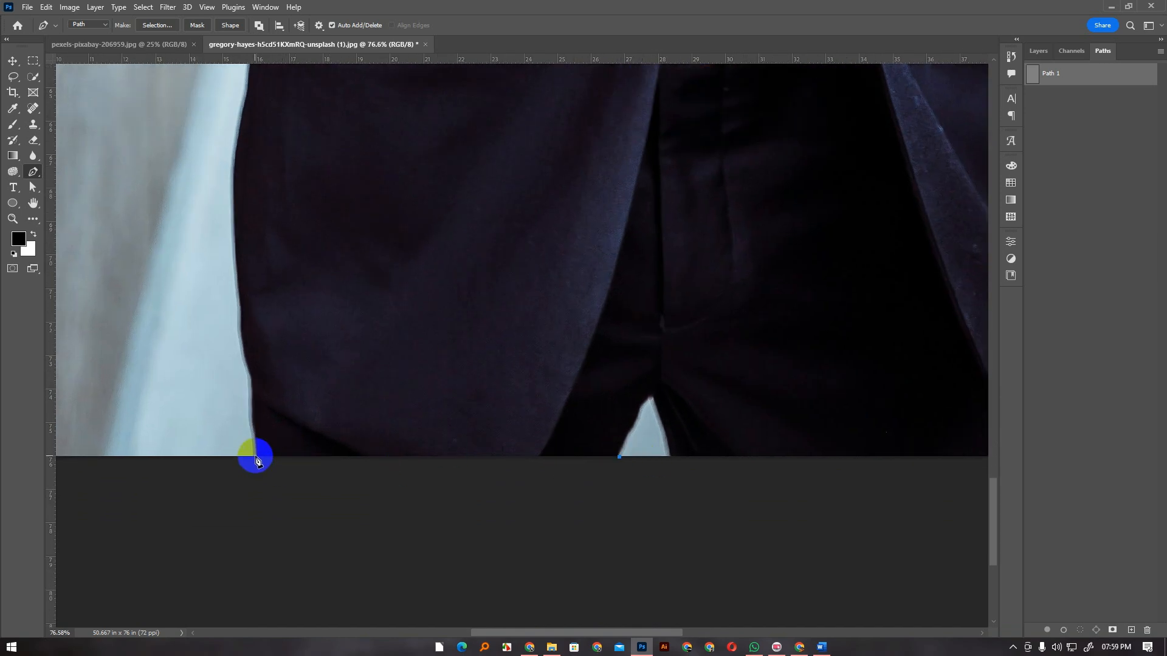
key(ctrl+z)
key(ctrl+z)
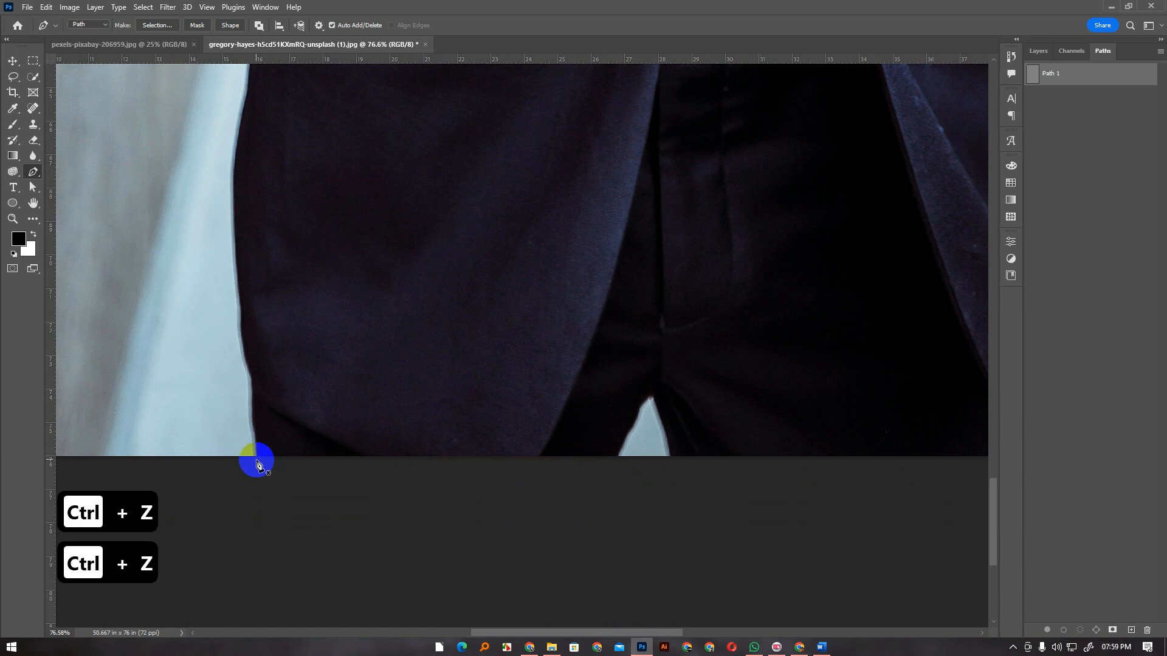
click(255, 460)
drag(250, 381, 256, 354)
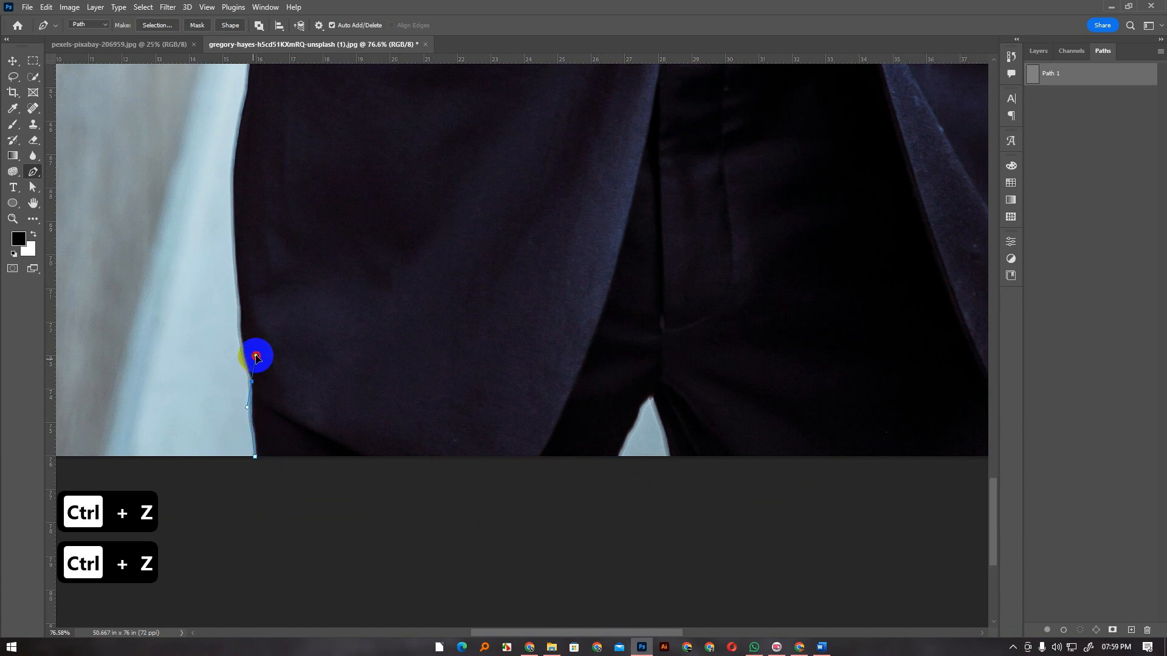
key(ctrl+z)
key(ctrl+z)
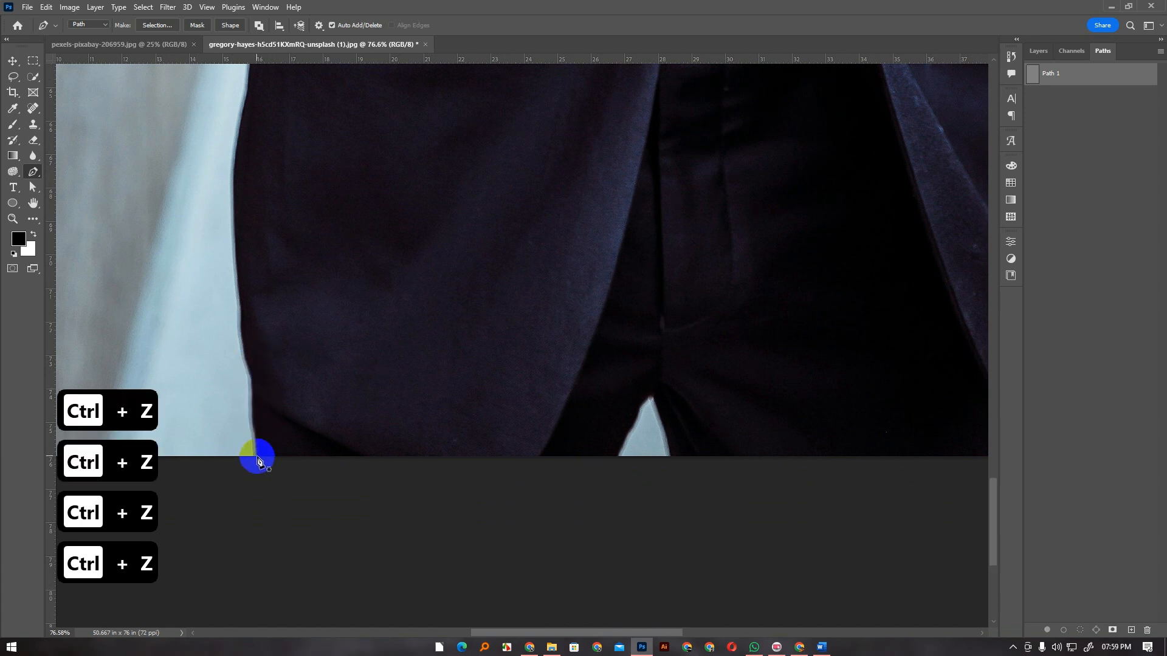
Start the path where the outer trouser edge meets the photo's bottom border and trace curved segments up the left jacket edge, trimming the last handle.
click(256, 456)
drag(253, 382, 259, 350)
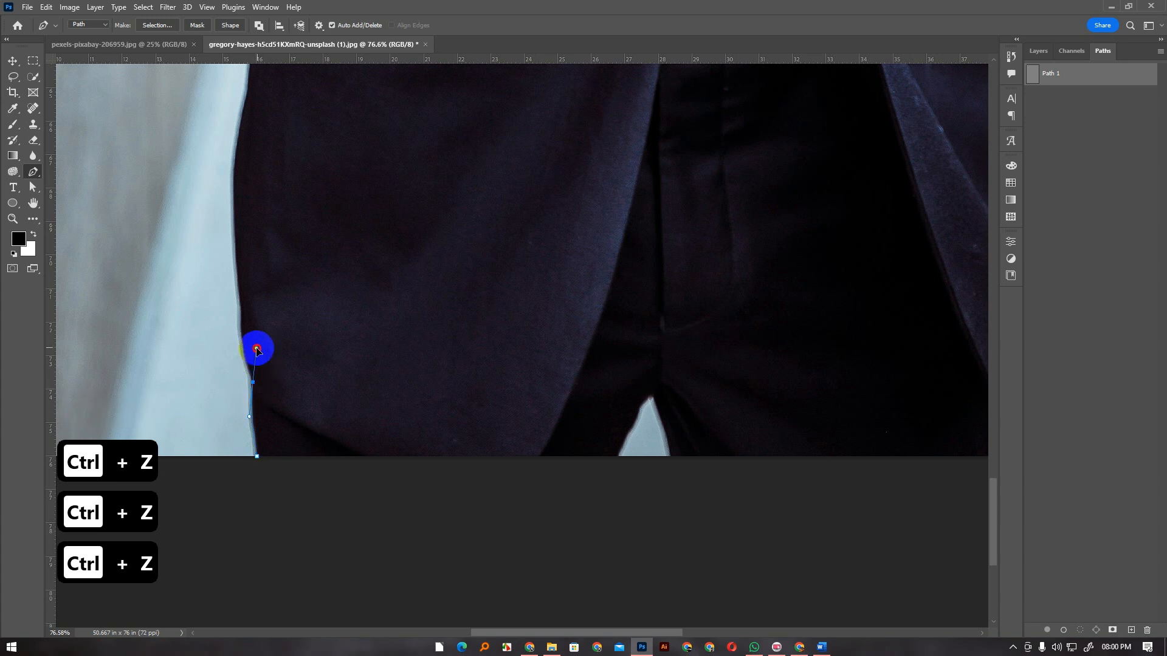
key(space)
drag(294, 250, 378, 410)
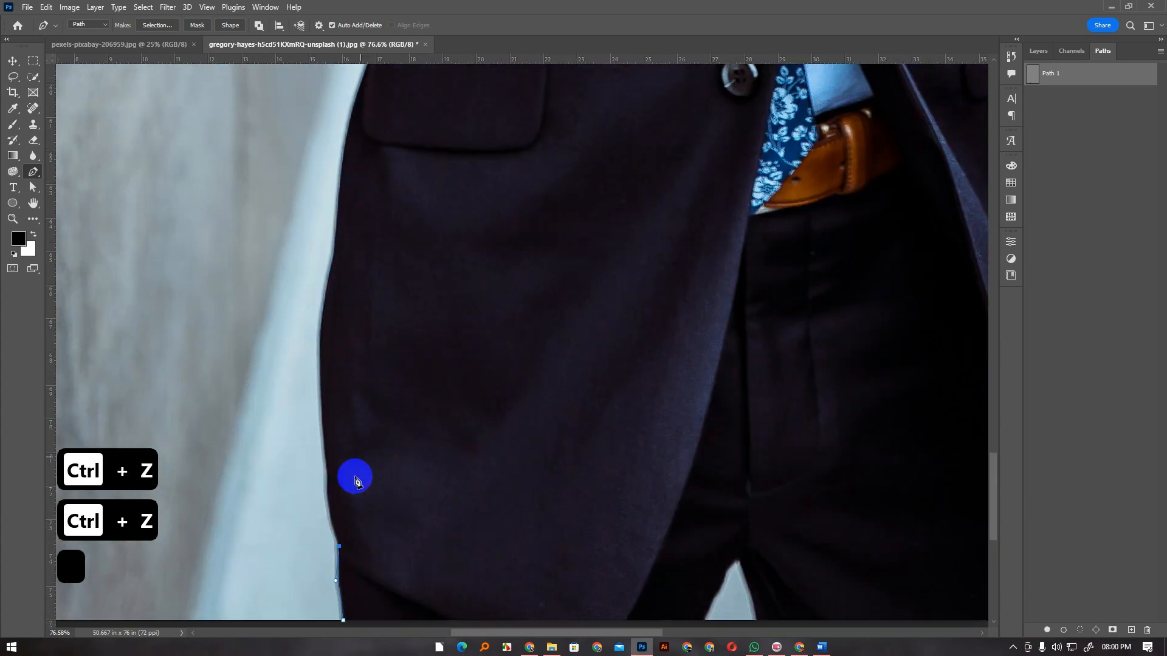
drag(329, 473, 331, 444)
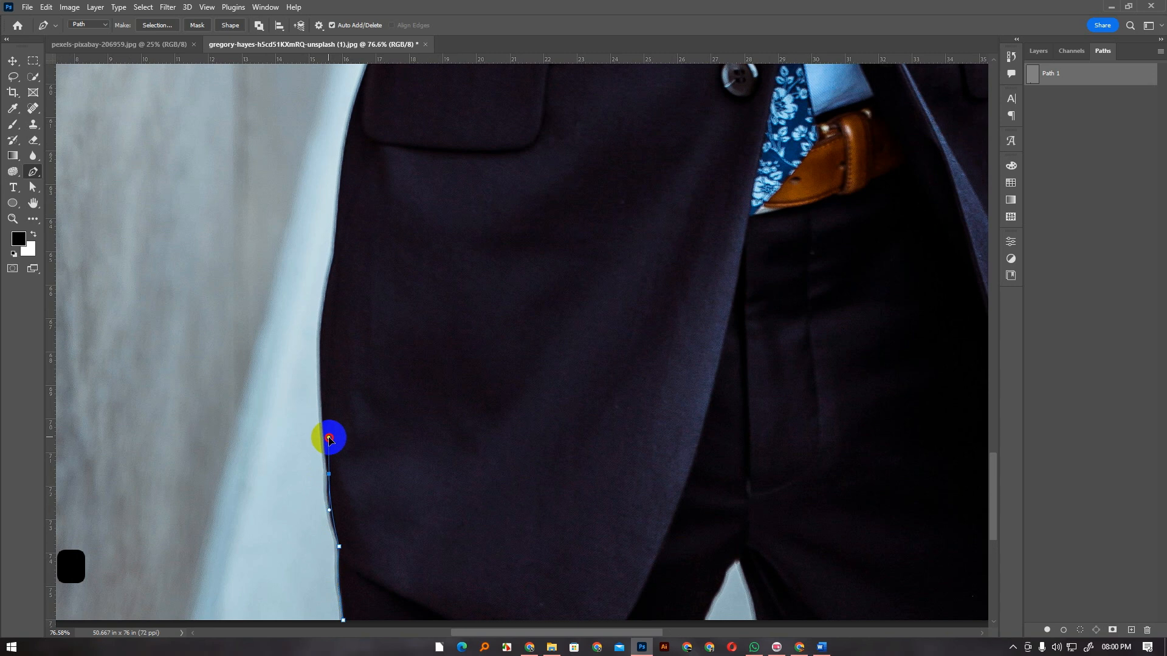
key(space)
drag(359, 331, 374, 285)
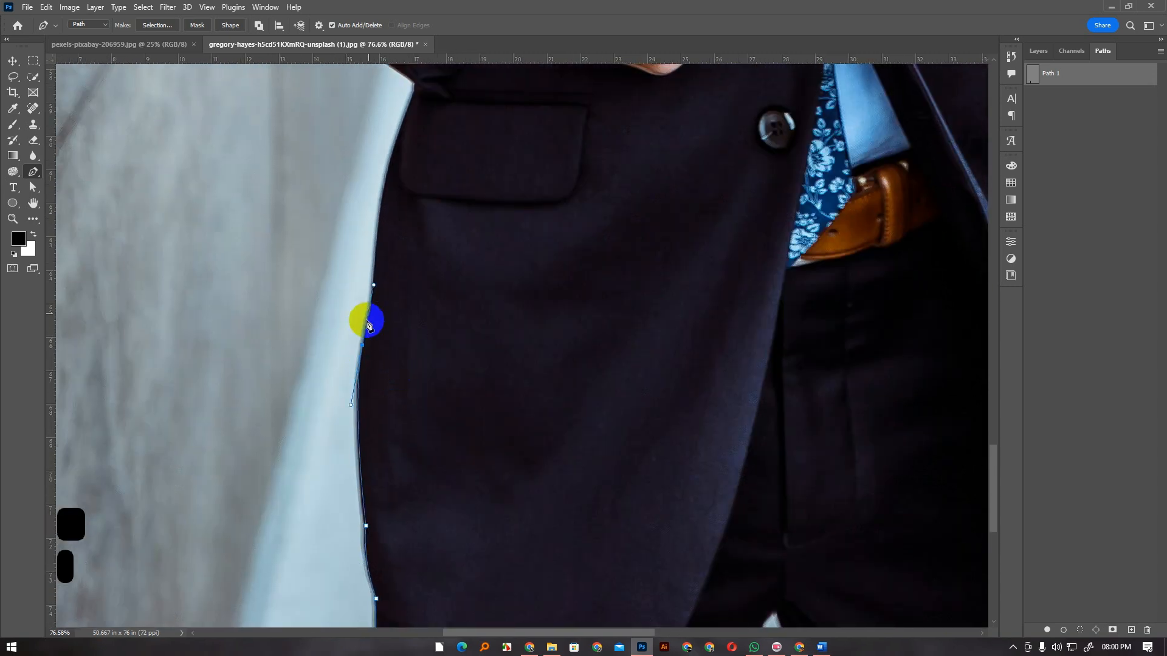
alt+click(362, 345)
Continue the path up the jacket edge past the flap pocket to the corner where the jacket meets the sleeve.
key(space)
drag(427, 266, 430, 359)
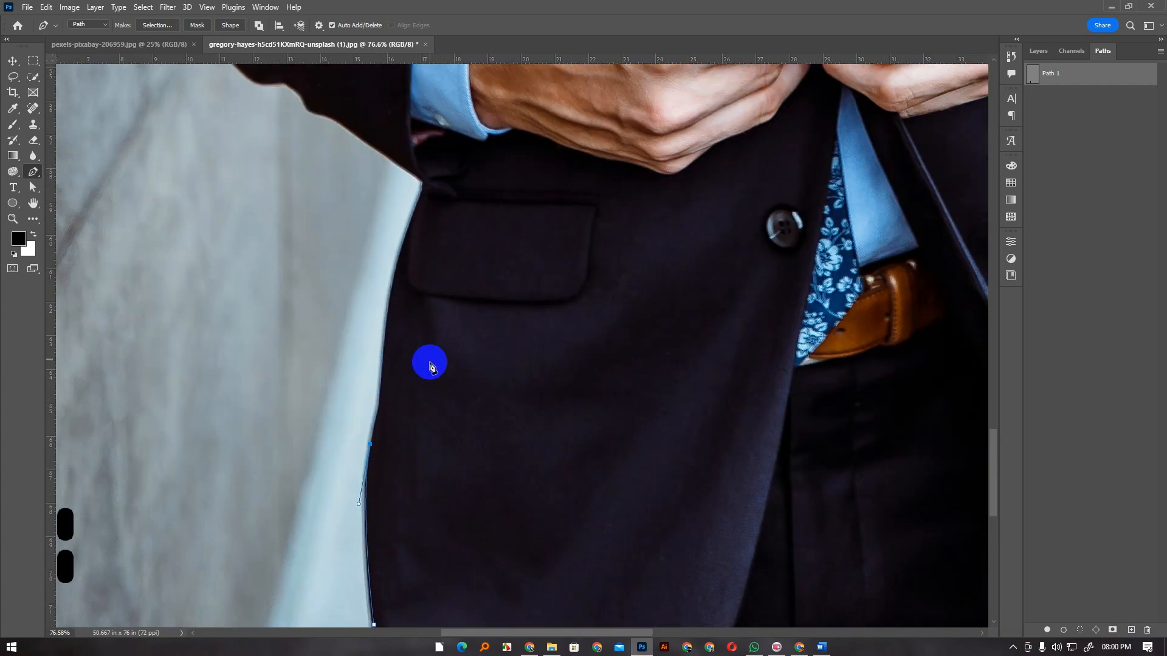
drag(375, 410, 381, 402)
scroll(407, 331, up, 3)
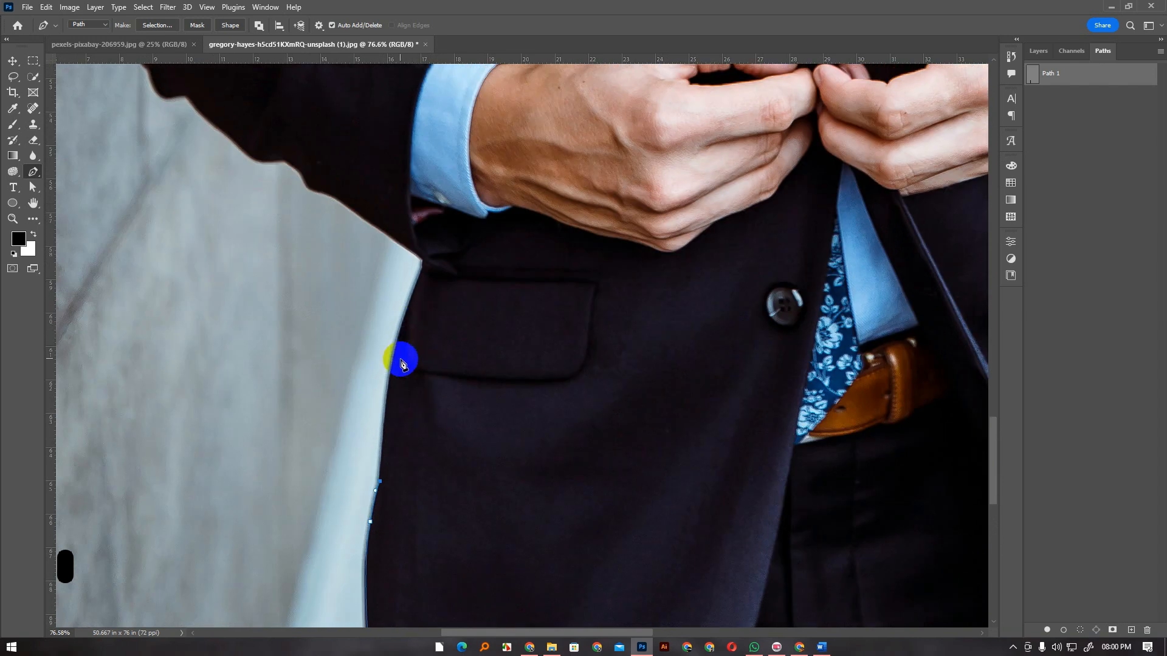
drag(396, 342, 406, 311)
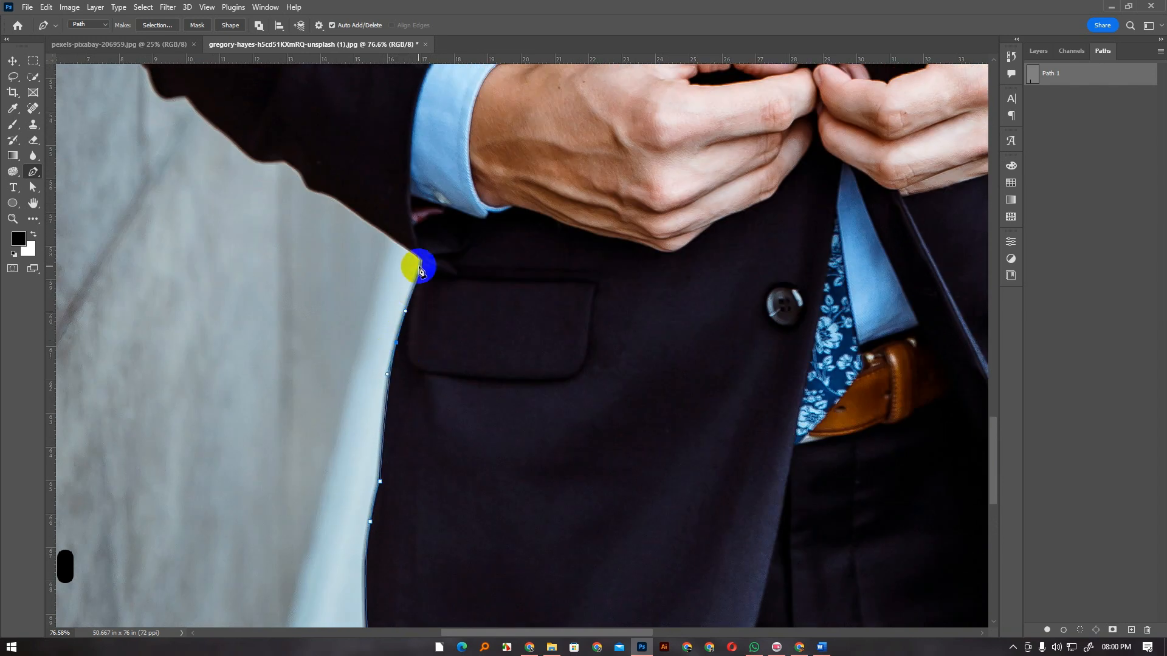
click(424, 264)
Continue the path from the jacket corner along the forearm sleeve's lower edge, tracing the first cloth fold with short segments.
drag(435, 226, 521, 386)
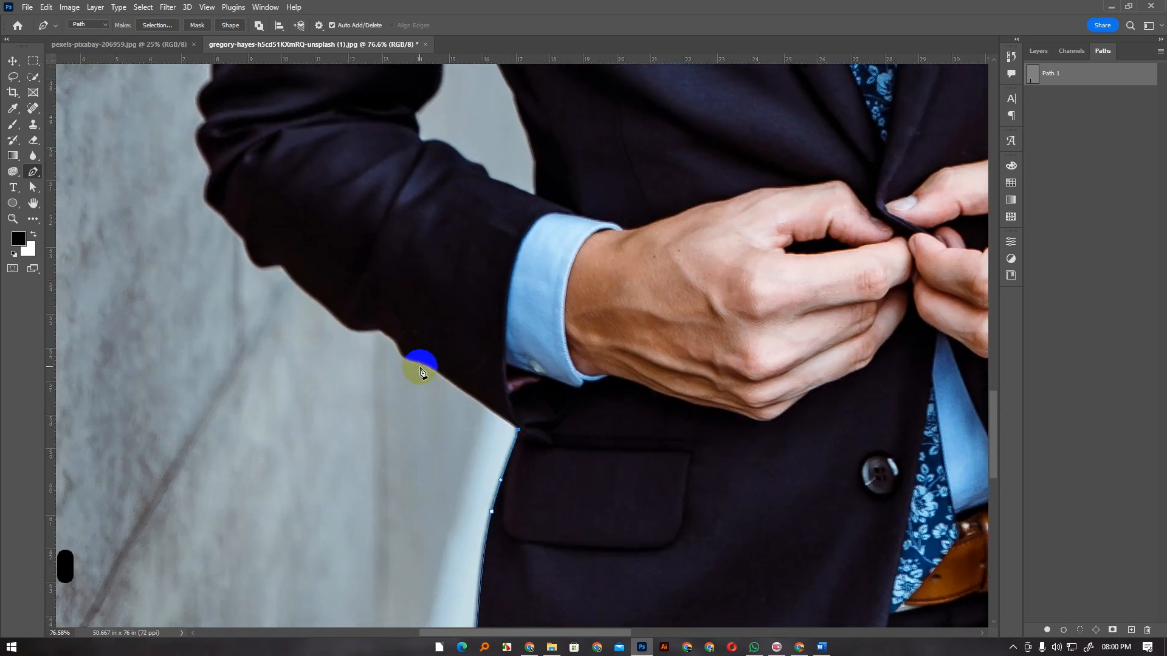
drag(425, 366, 400, 352)
click(429, 368)
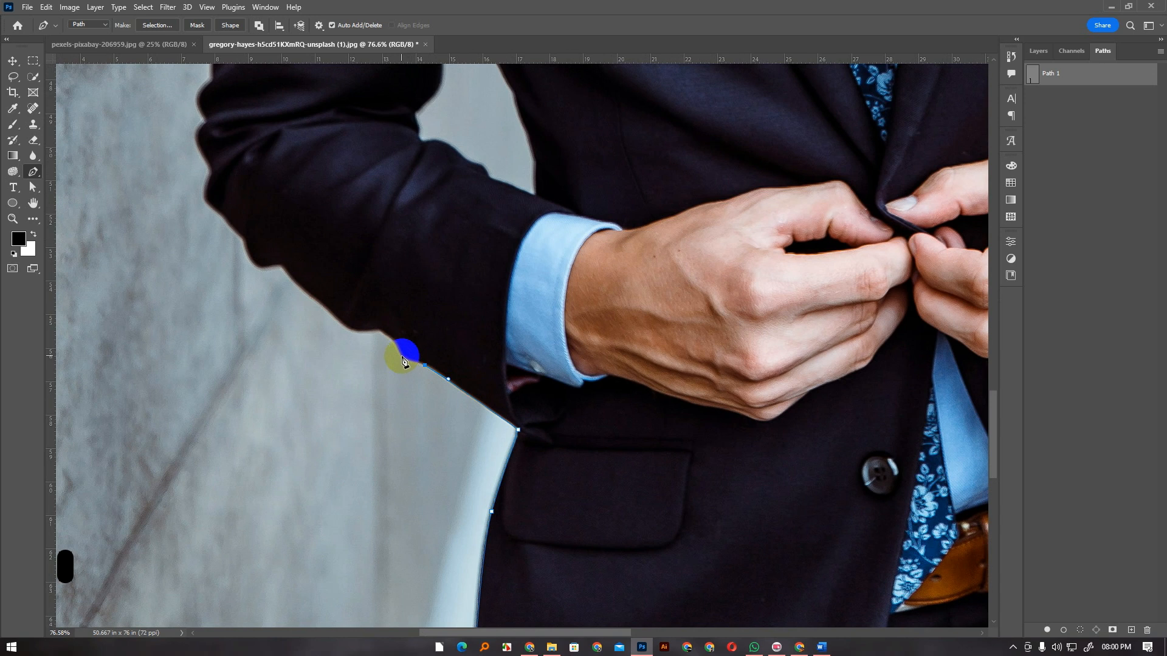
scroll(399, 356, up, 3)
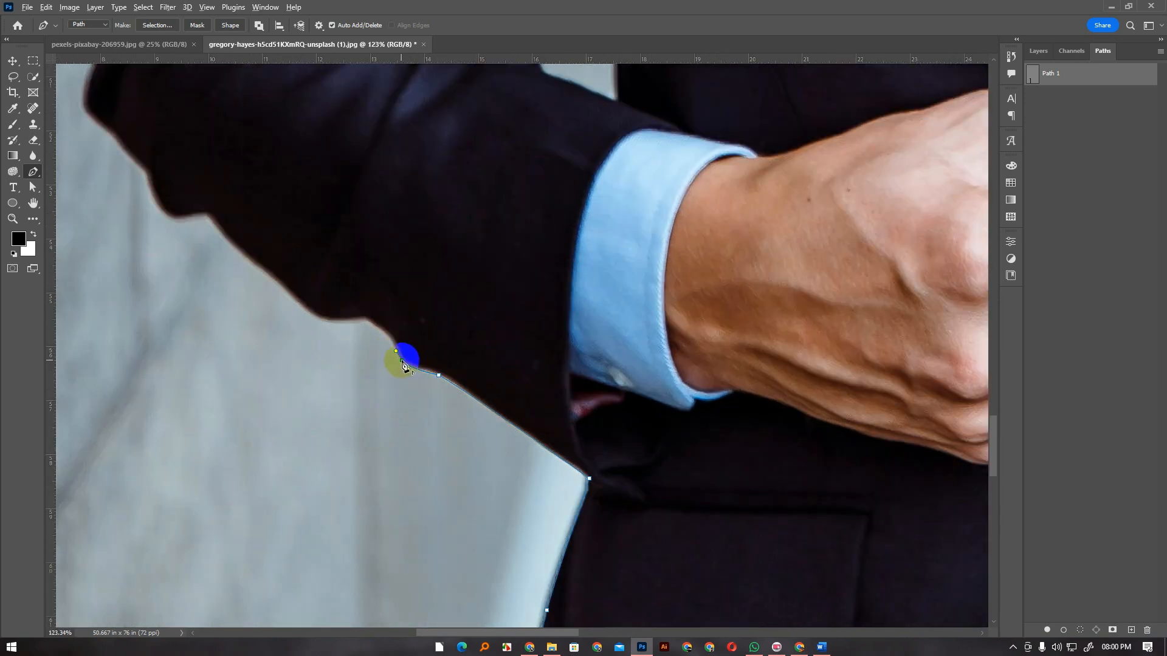
click(402, 360)
click(395, 338)
click(372, 330)
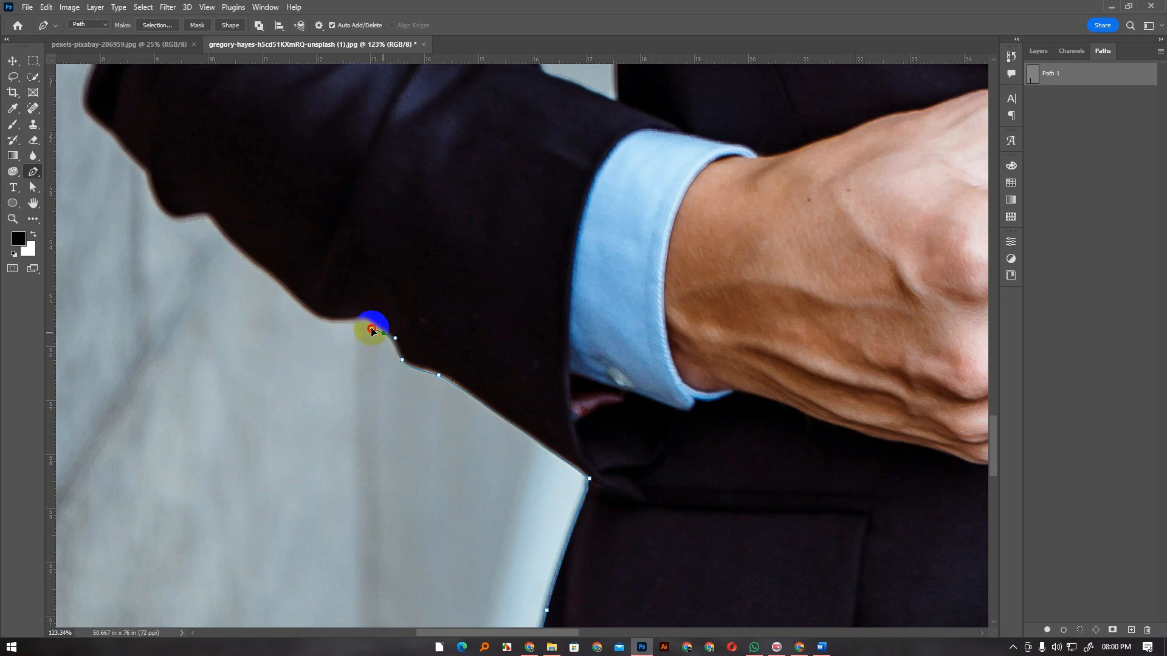
drag(369, 327, 378, 335)
alt+click(384, 333)
click(367, 318)
drag(313, 314, 294, 301)
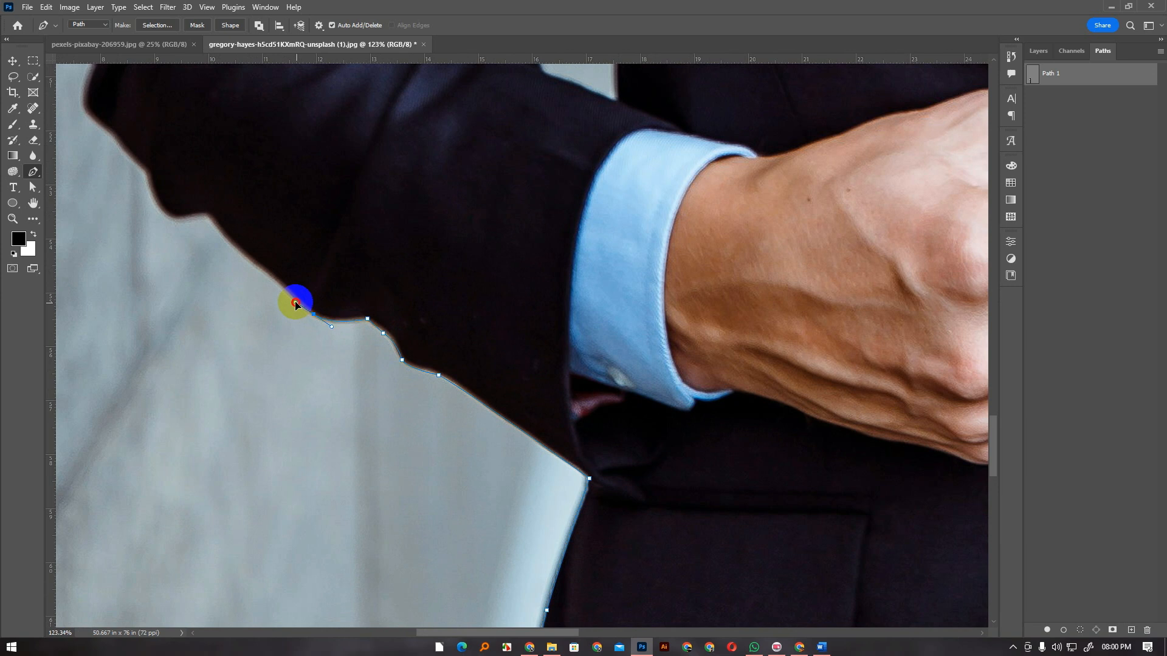
Extend the path along the underside of the forearm sleeve and curve it around the next fold, trimming the handle at its base.
drag(281, 243, 409, 364)
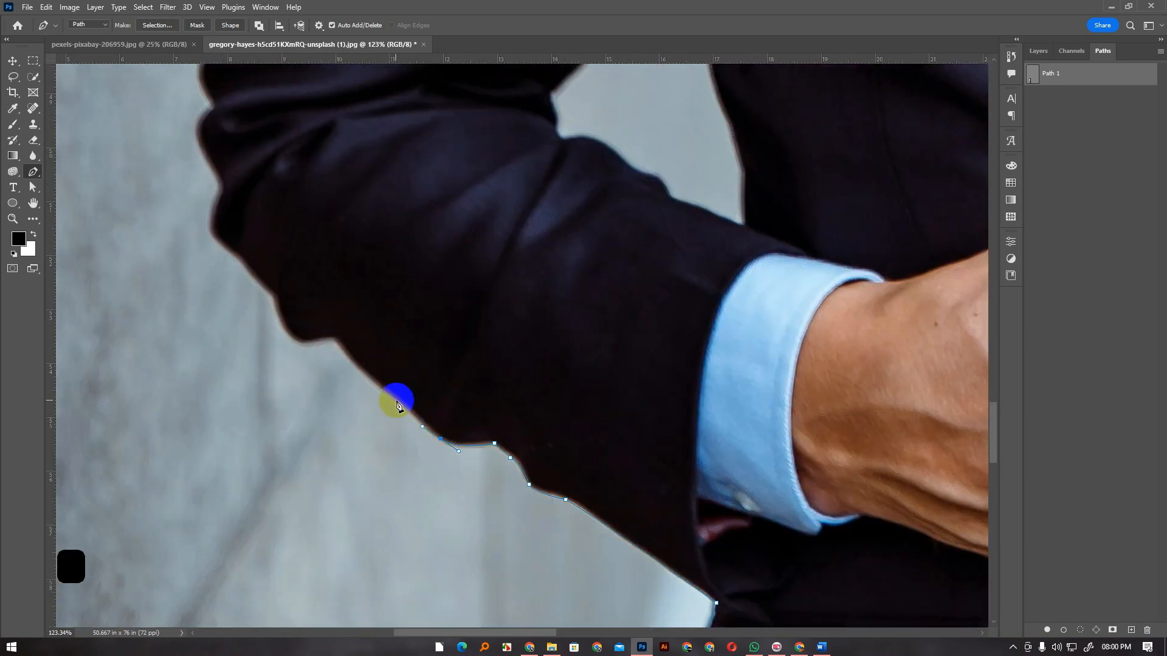
click(382, 383)
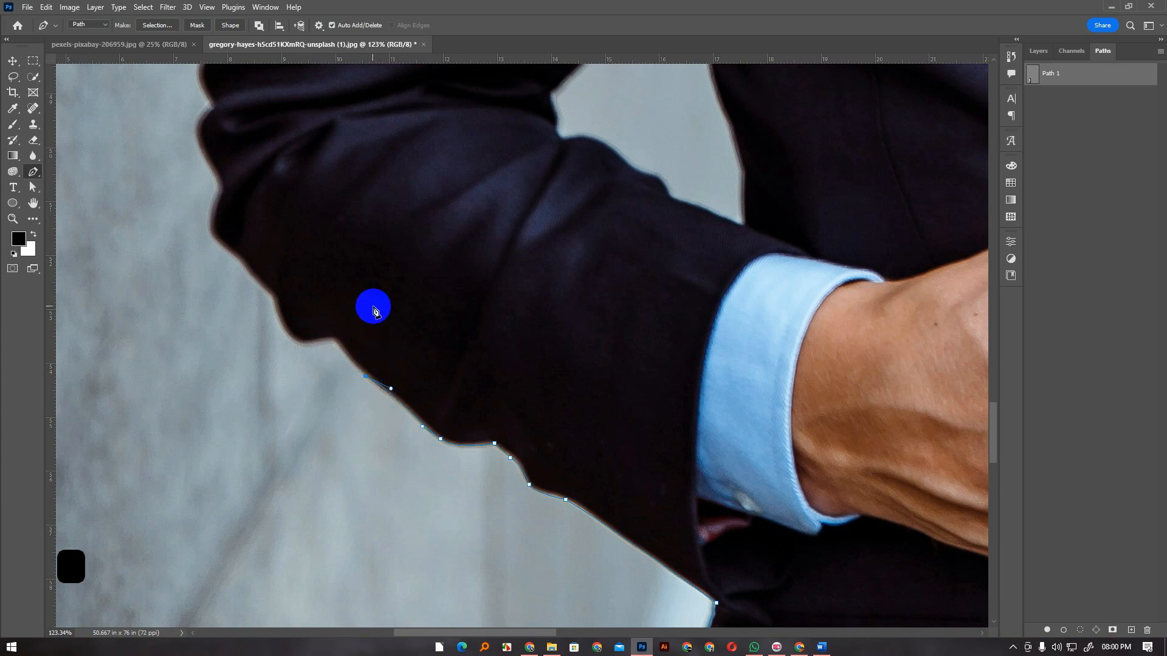
drag(372, 305, 434, 374)
click(390, 396)
click(365, 415)
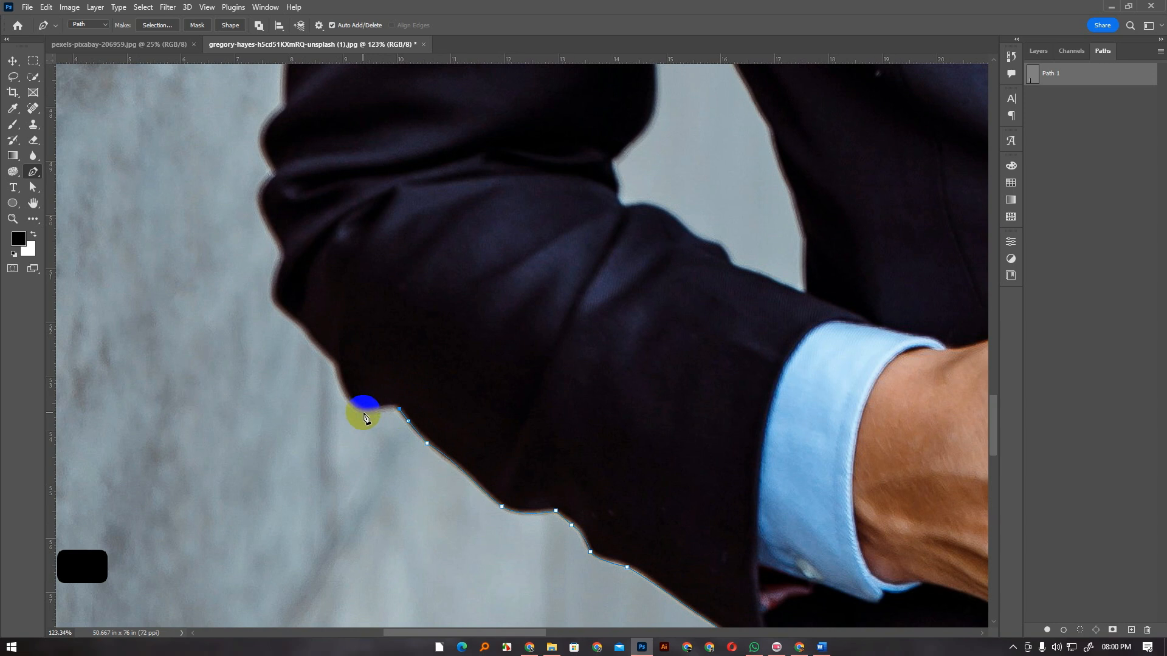
alt+click(365, 413)
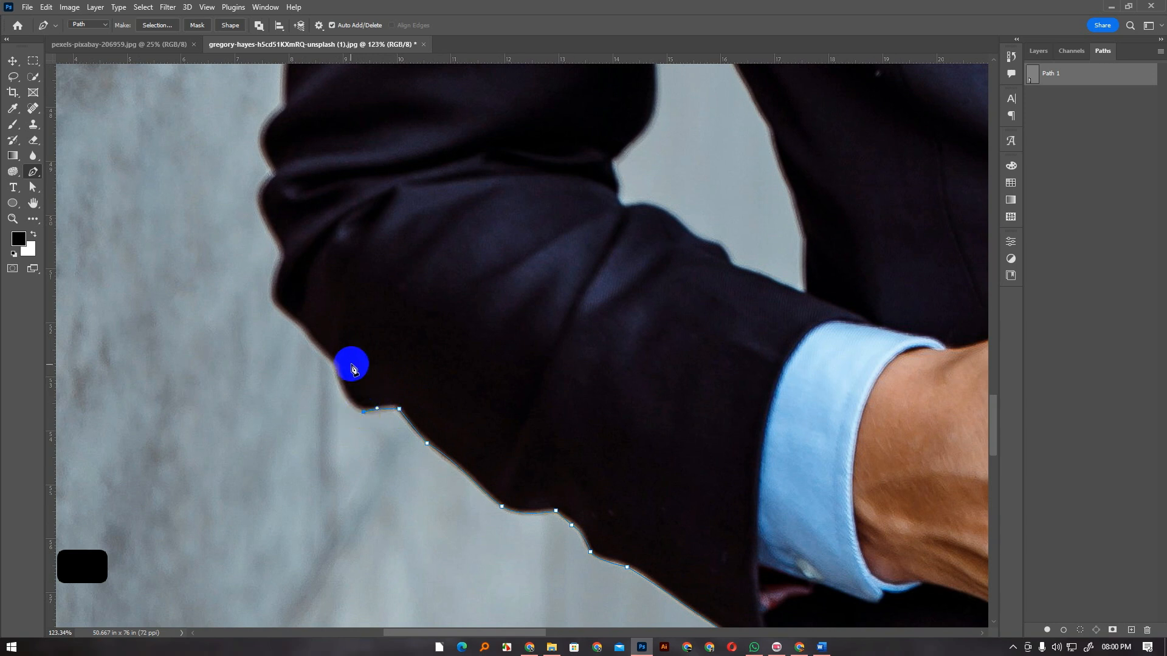
drag(339, 366, 338, 339)
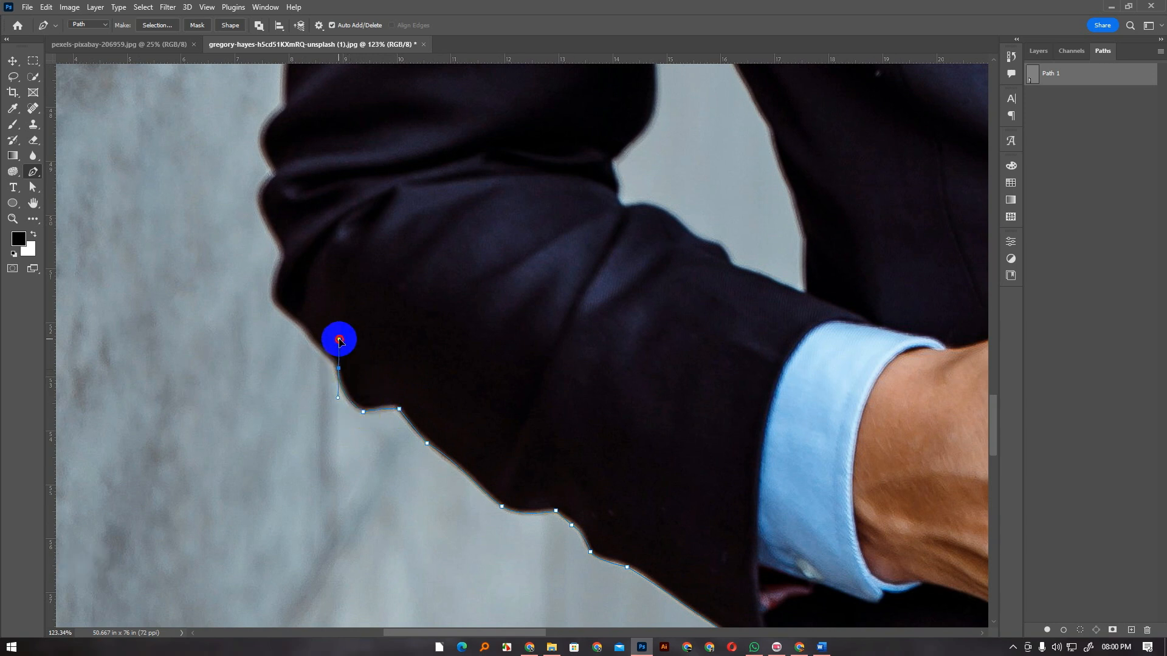
Trace the bulging elbow creases with curved segments, ending at the base of the smooth upper-sleeve edge.
drag(370, 299, 445, 390)
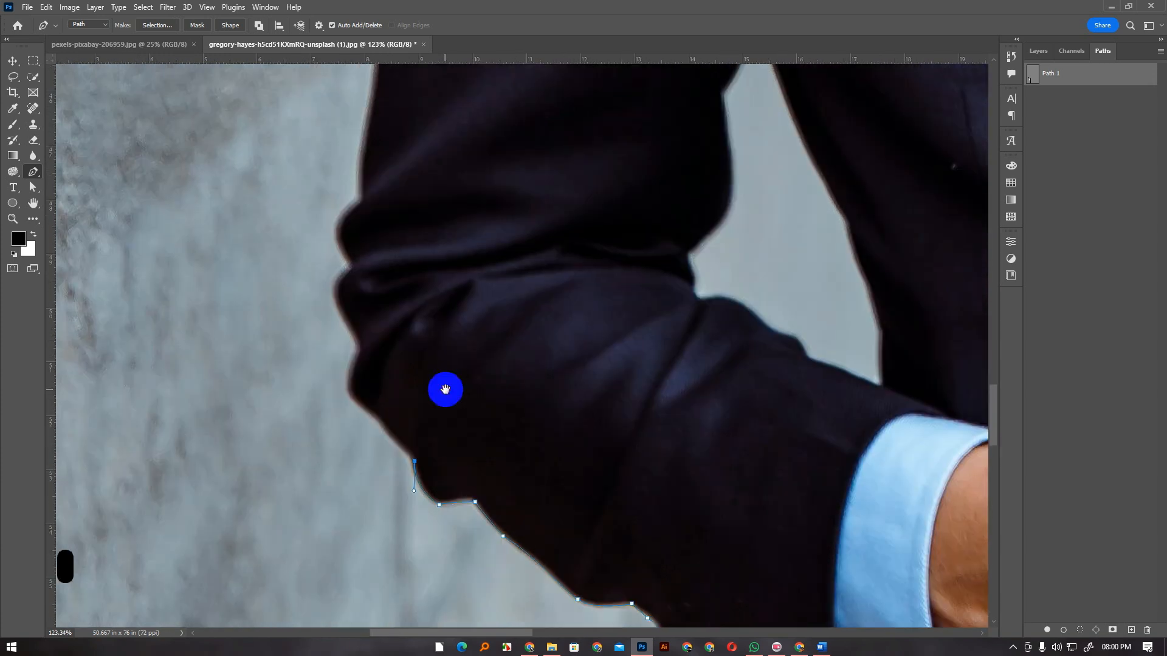
drag(377, 419, 356, 397)
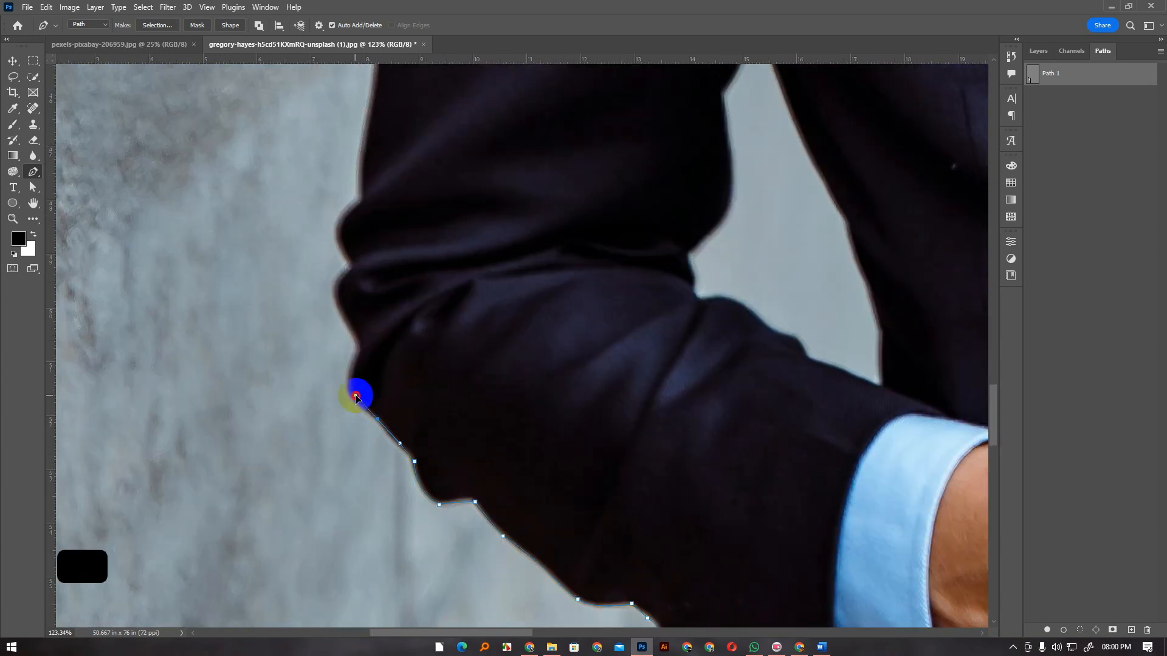
click(378, 419)
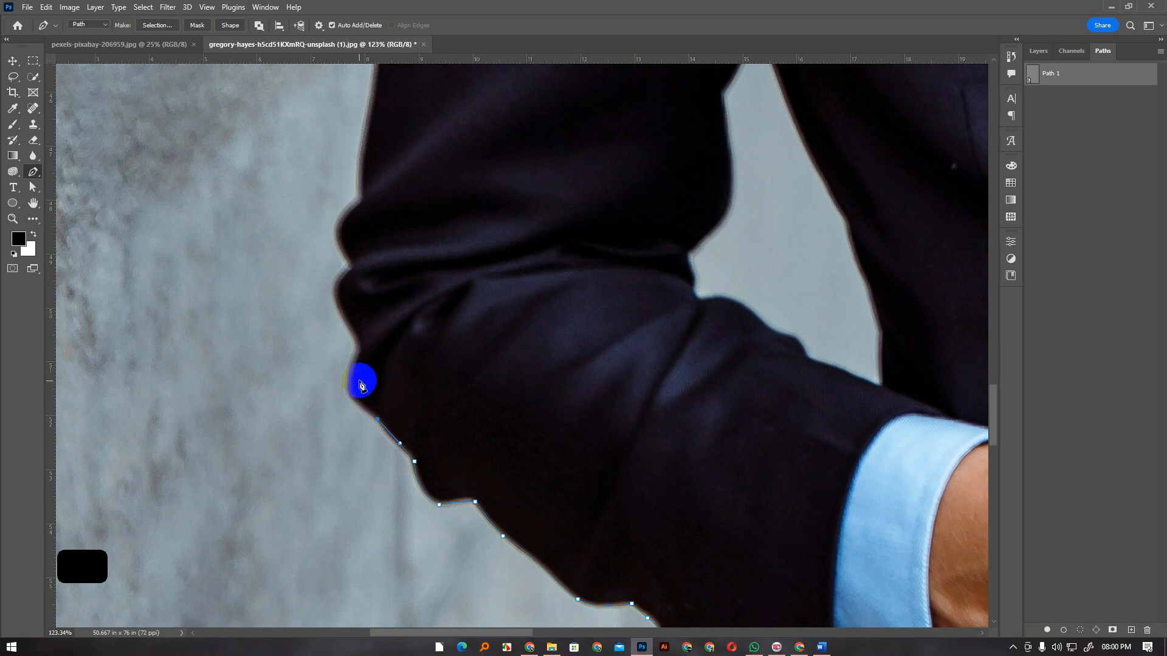
drag(351, 369, 363, 338)
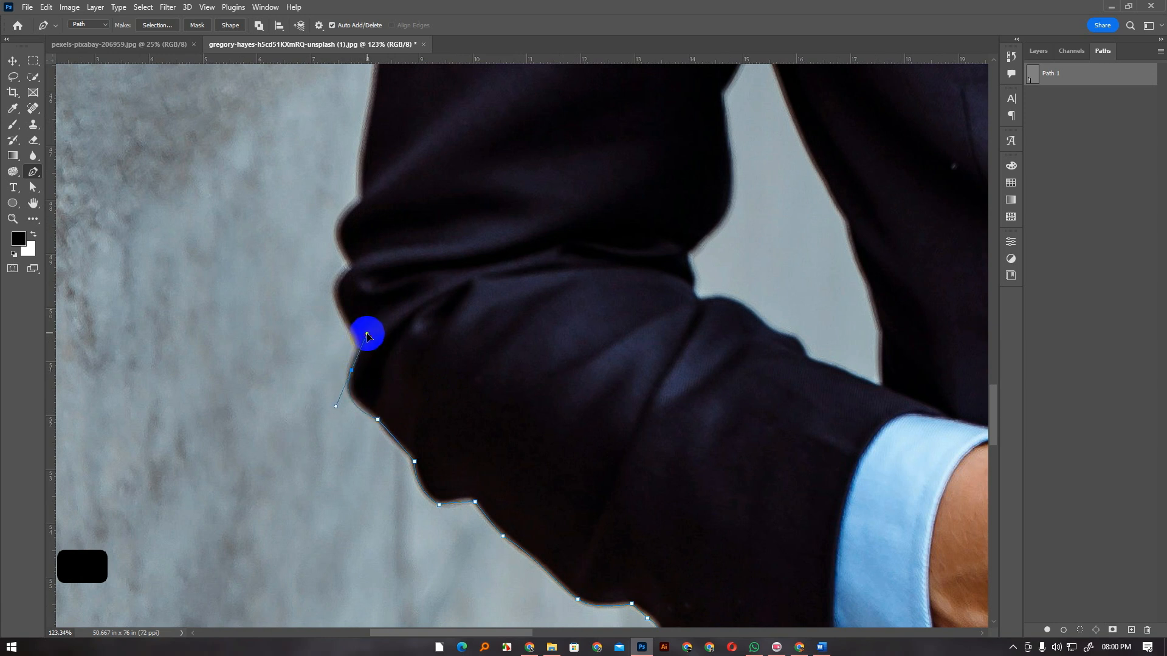
alt+click(352, 370)
drag(353, 338, 340, 317)
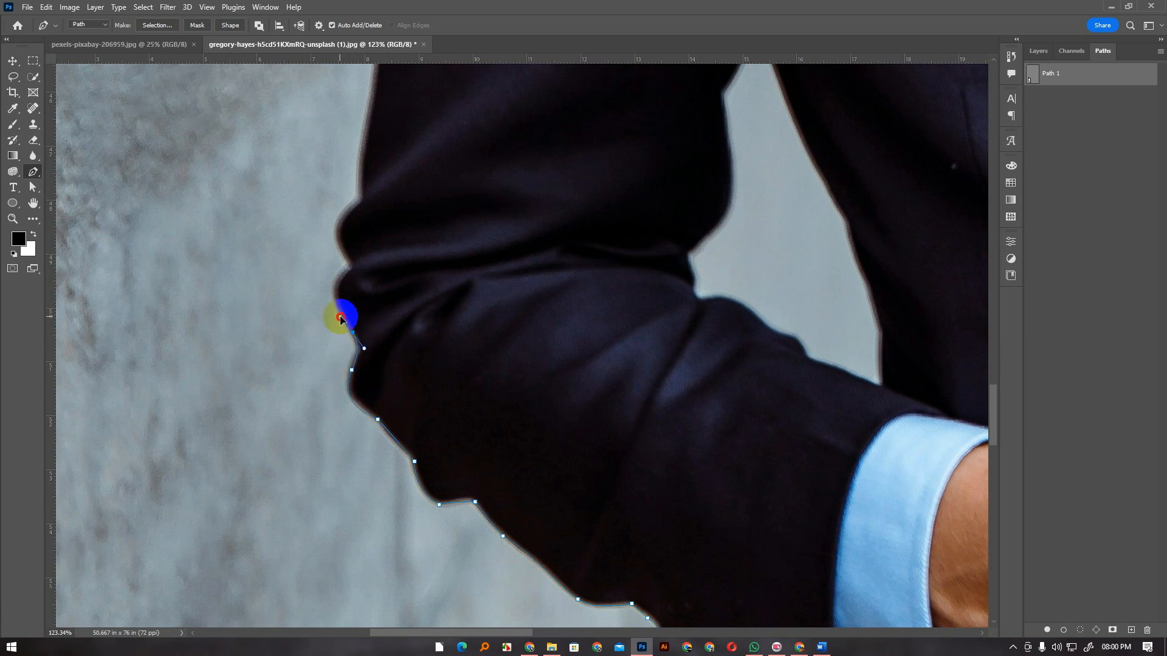
drag(354, 271, 343, 382)
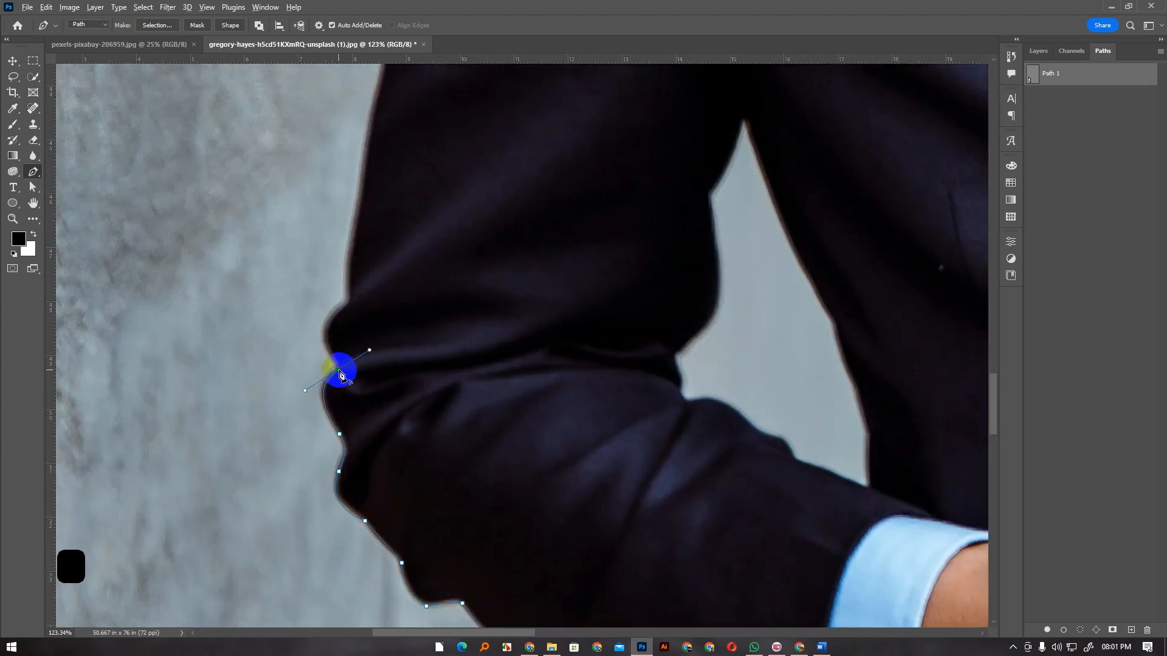
drag(347, 301, 391, 282)
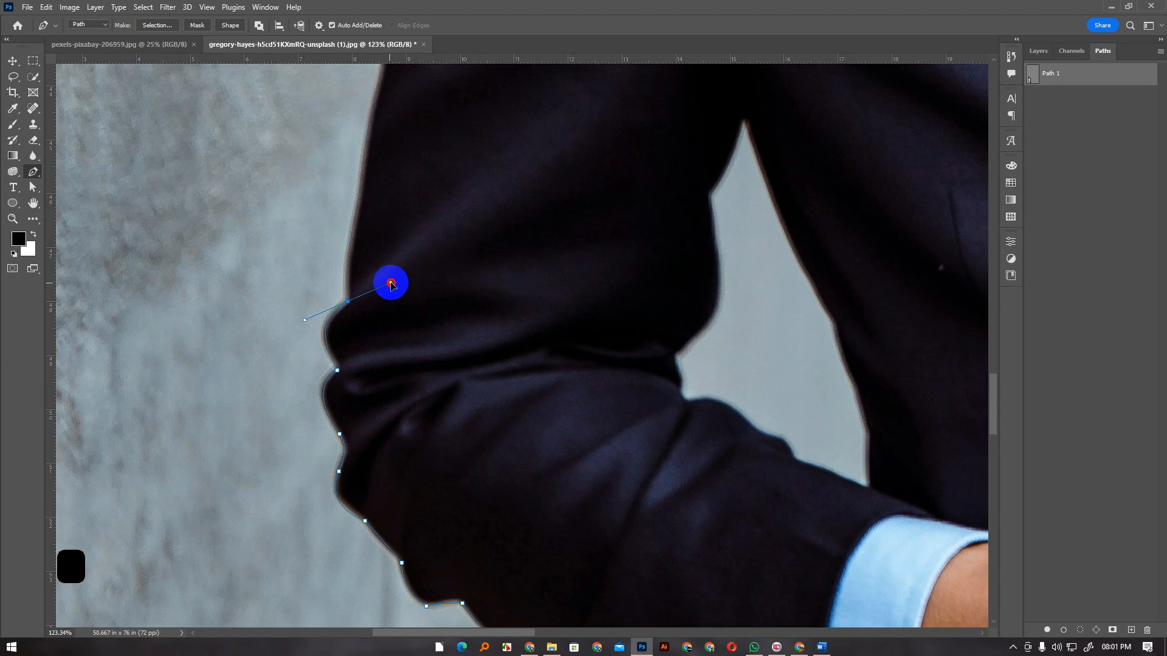
Trace the smooth outer edge of the upper sleeve, replacing the single long straight segment with two shorter ones.
drag(364, 203, 326, 402)
click(341, 278)
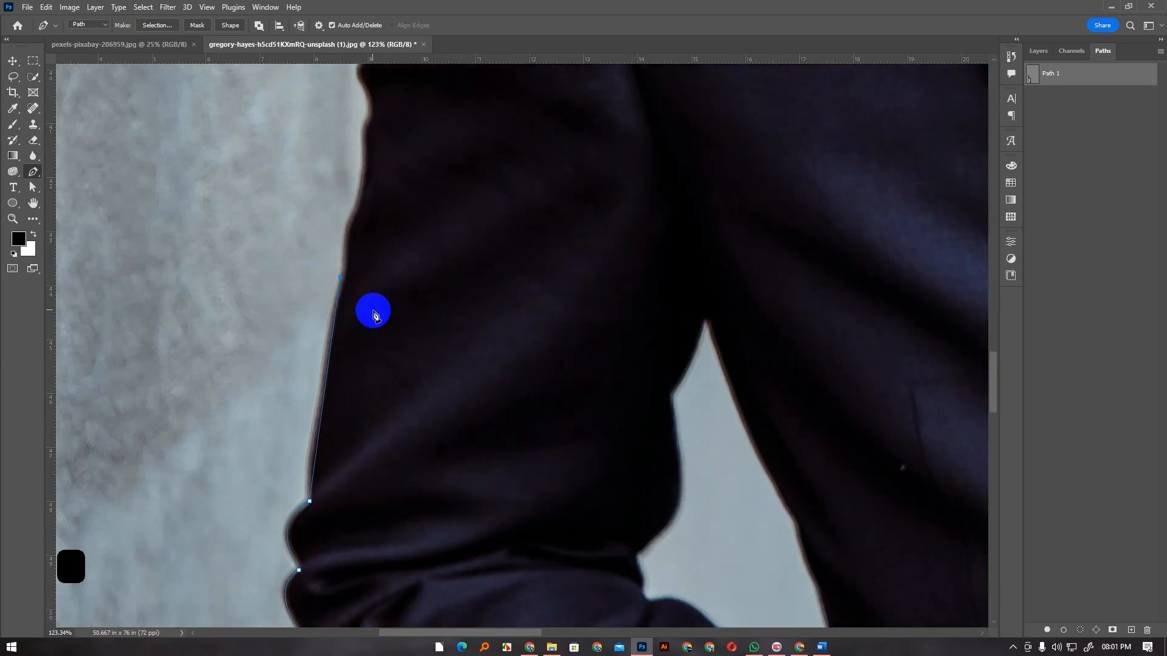
key(ctrl+z)
drag(320, 414, 333, 378)
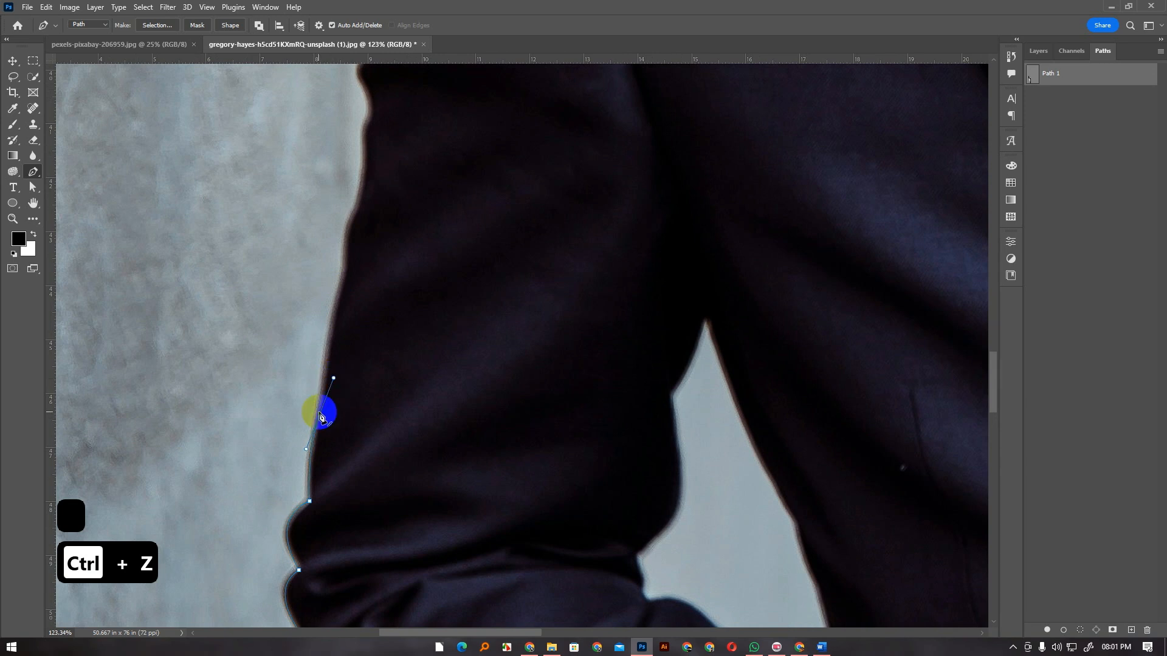
scroll(322, 418, up, 3)
click(341, 365)
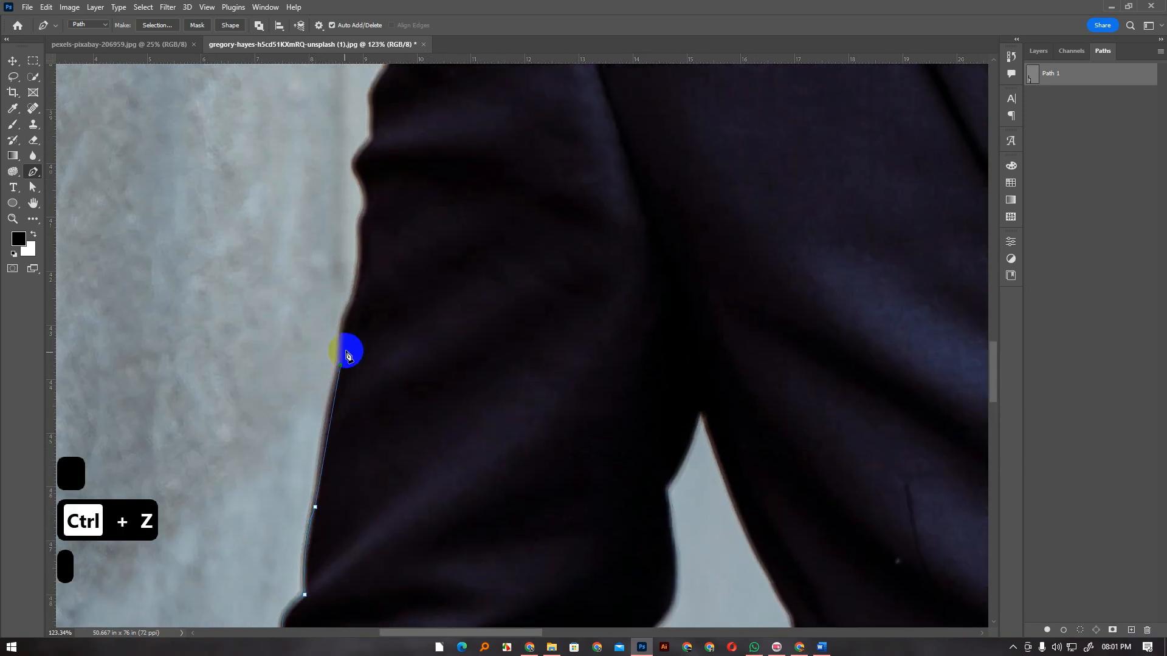
Continue the path around the small creases midway up the outer upper sleeve, adding curved anchors at each bend.
scroll(363, 345, up, 2)
drag(351, 353, 365, 333)
alt+click(351, 353)
click(368, 281)
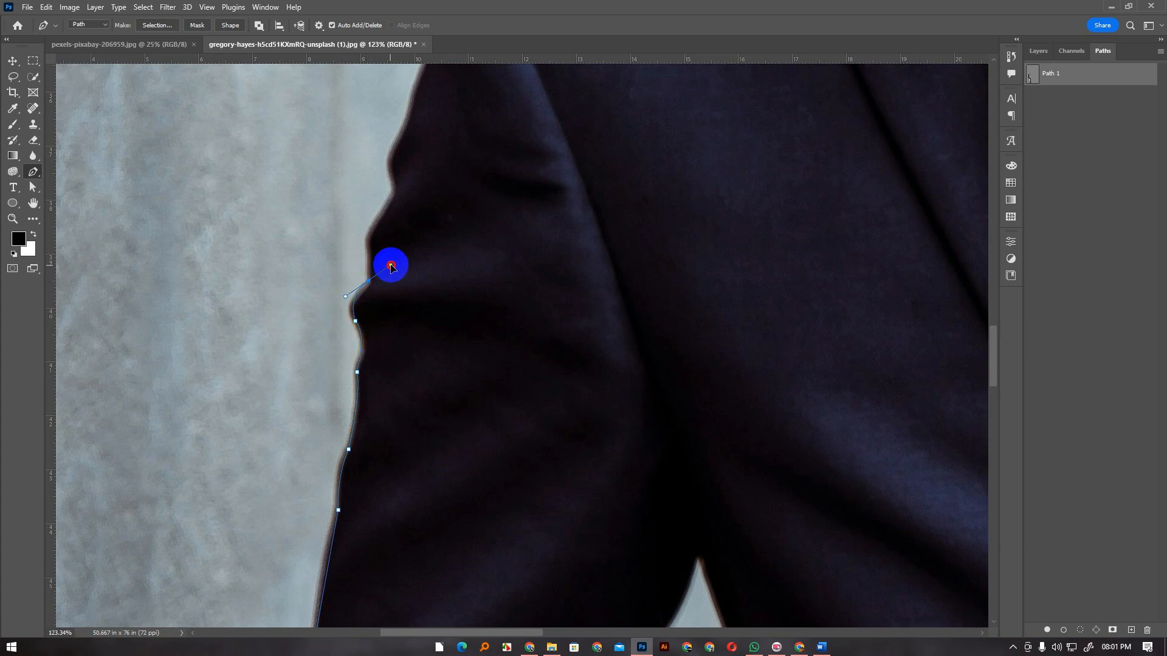
drag(391, 254, 400, 301)
alt+click(368, 281)
key(ctrl+z)
drag(339, 377, 332, 356)
click(365, 332)
key(ctrl+z)
alt+click(340, 378)
click(366, 335)
key(ctrl+z)
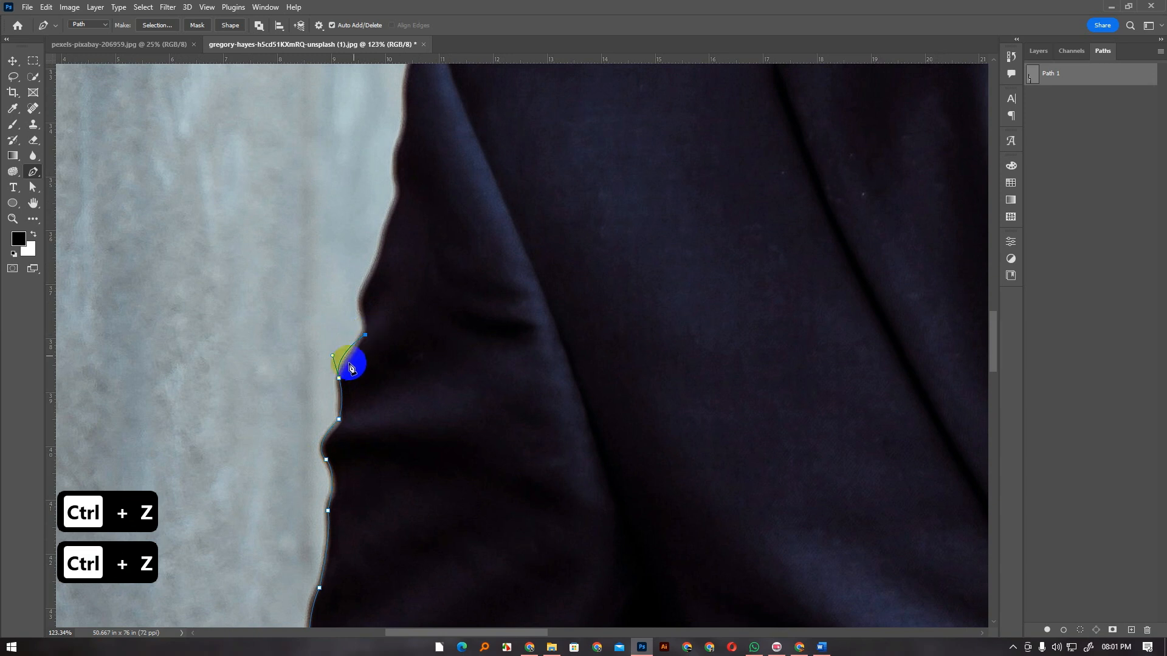
click(365, 335)
drag(349, 370, 370, 334)
key(ctrl+z)
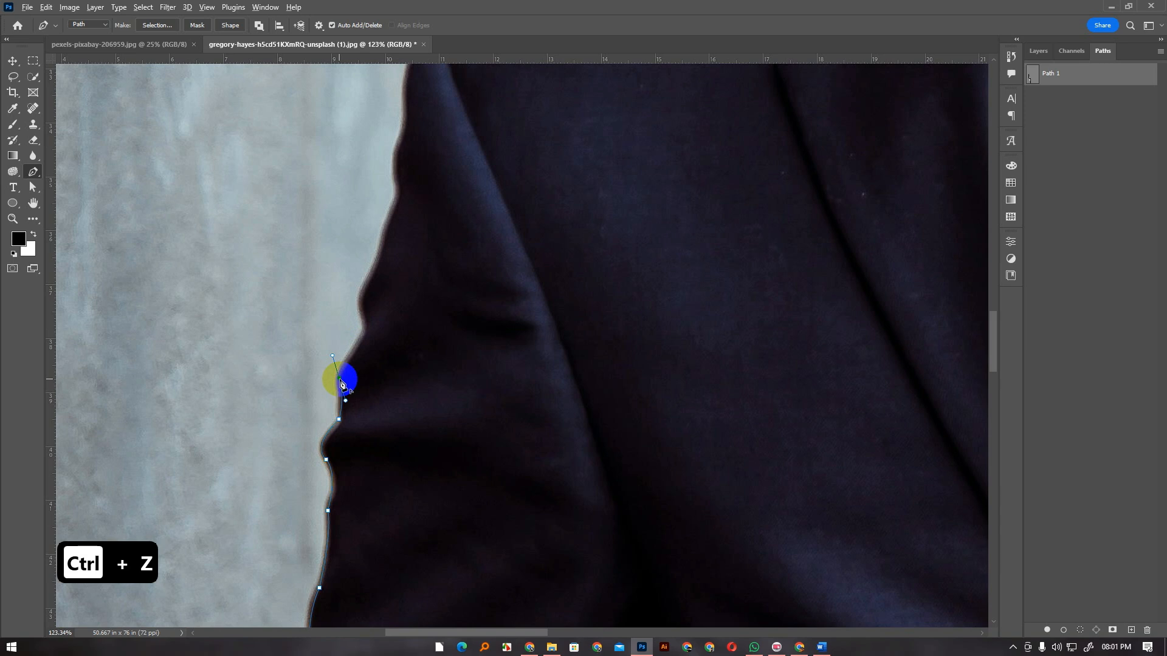
Trace the remaining wavy outer sleeve edge with short curved segments to just below the sleeve cap, trimming handles at the bends.
drag(364, 329, 367, 314)
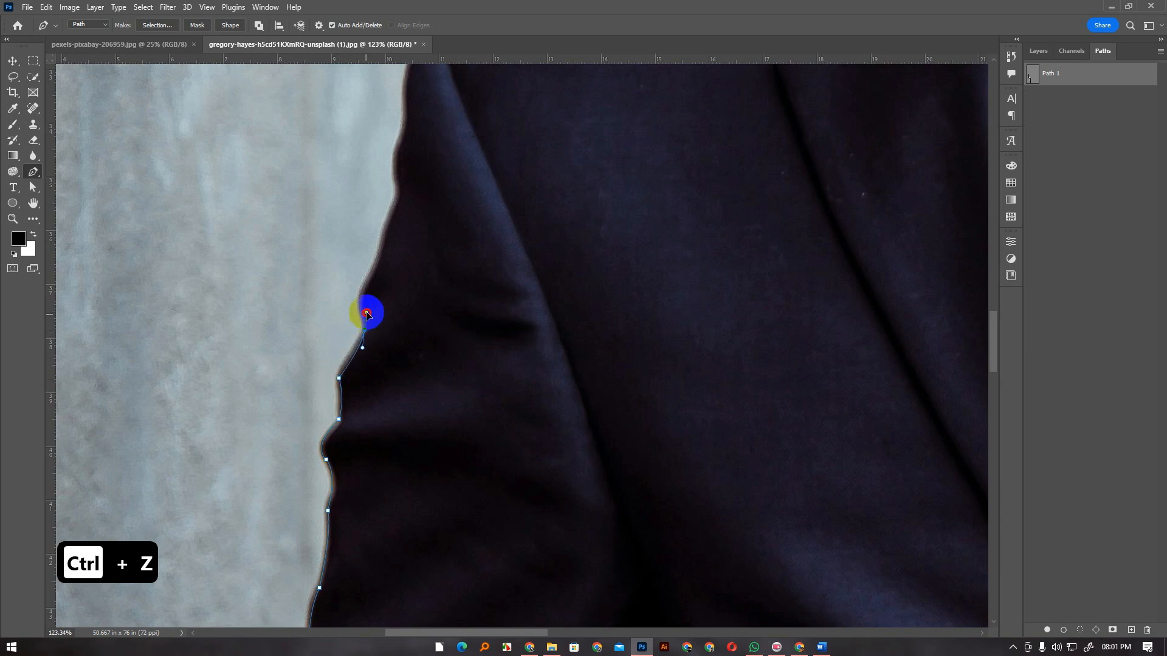
alt+click(364, 330)
drag(380, 272, 408, 358)
alt+click(387, 381)
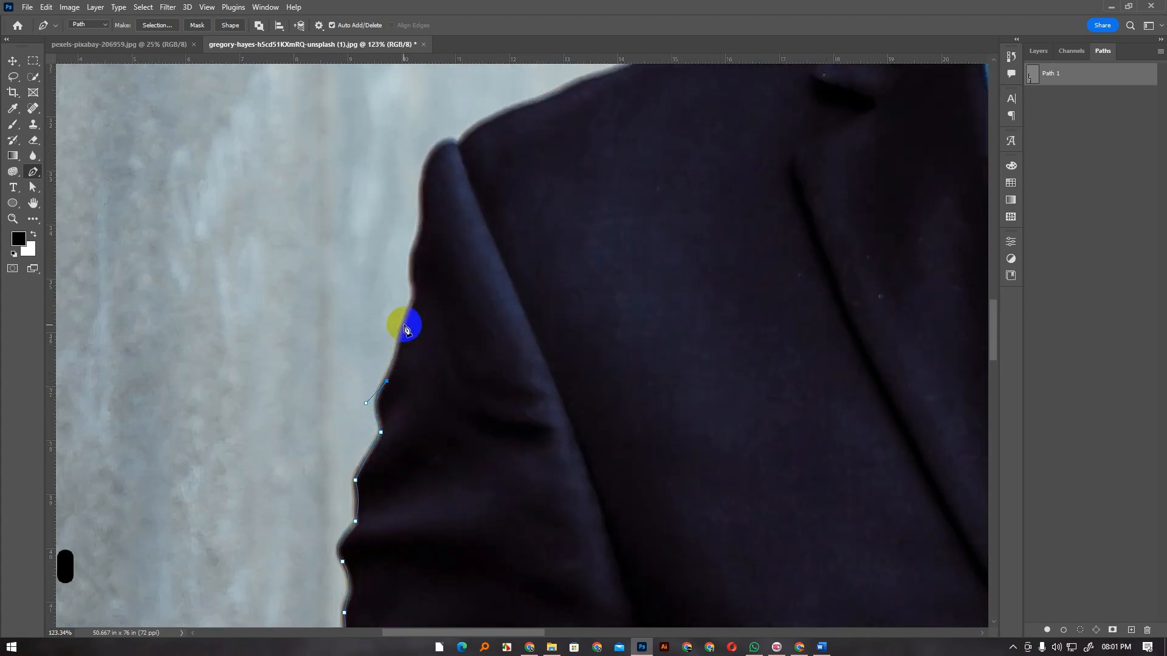
mouse_move(401, 339)
mouse_down()
mouse_move(402, 315)
mouse_move(412, 396)
mouse_move(403, 356)
mouse_up()
alt+click(400, 334)
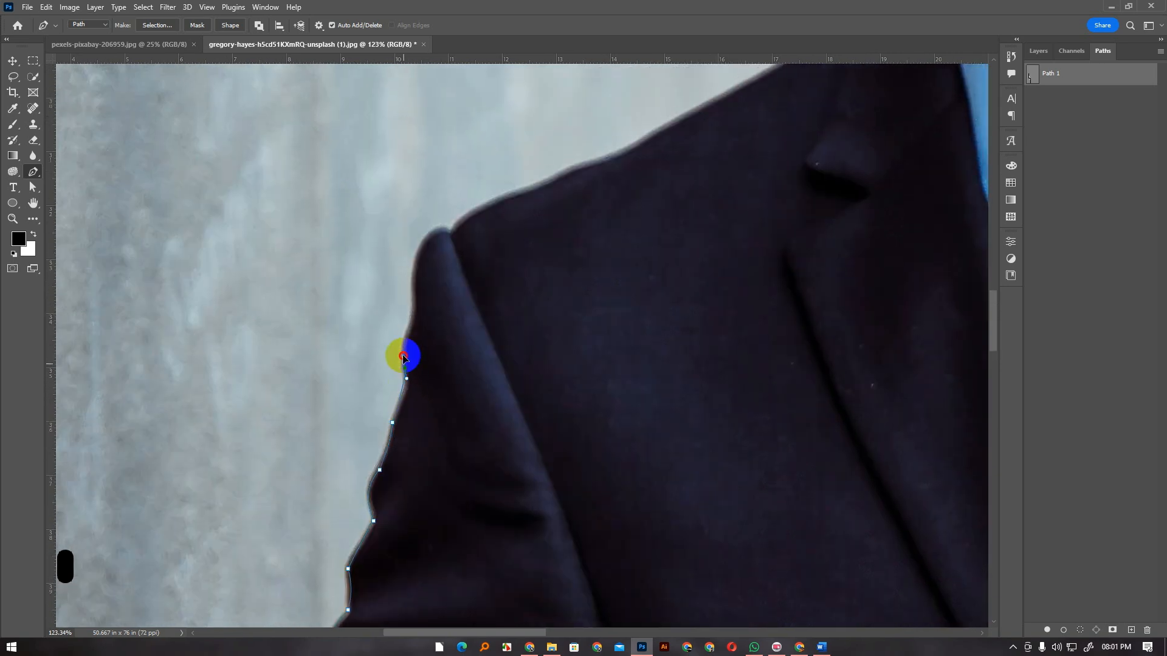
drag(411, 324, 413, 317)
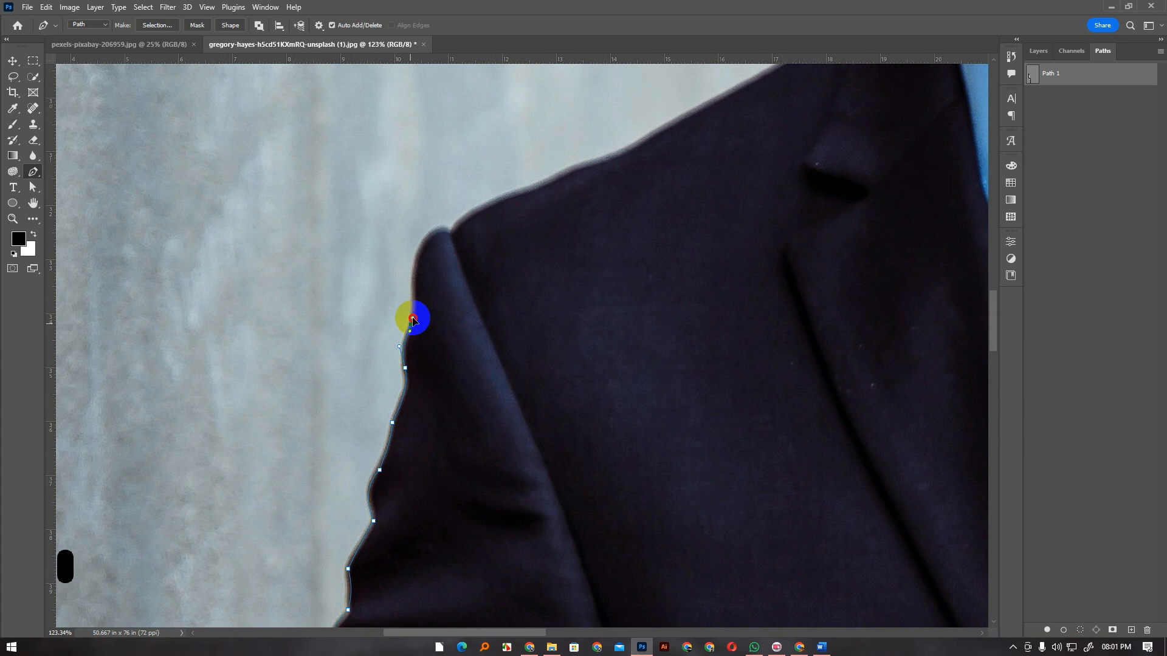
Curve the path around the sleeve cap to the shoulder seam notch and carry it onto the first part of the shoulder line.
scroll(420, 282, up, 1)
drag(449, 279, 489, 305)
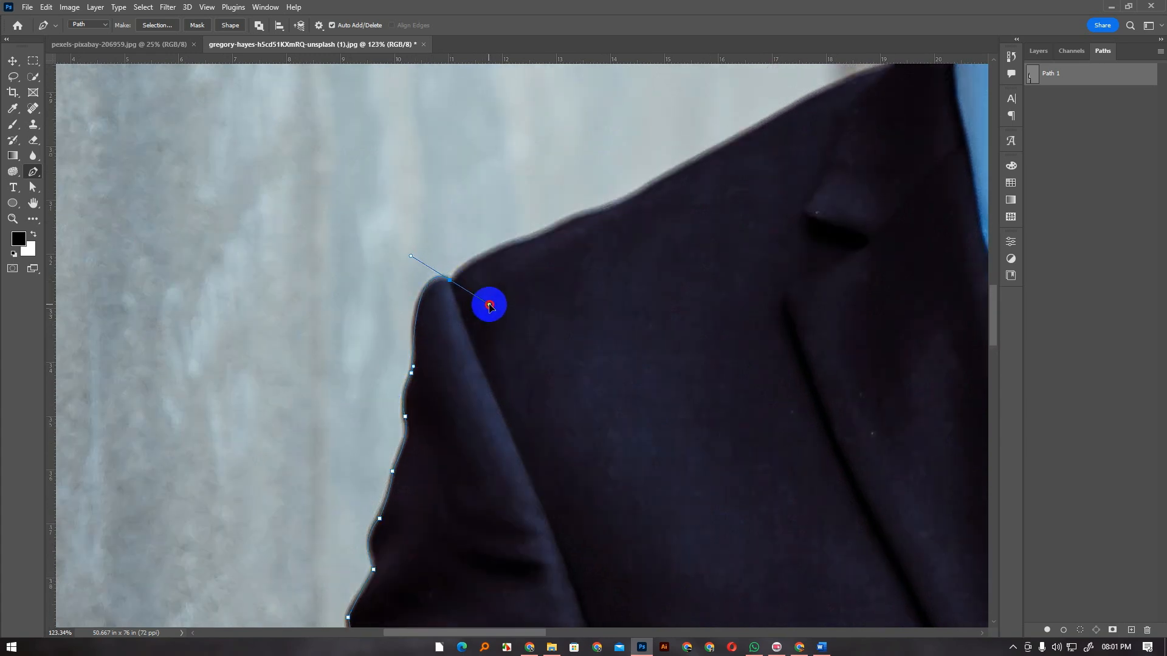
alt+click(449, 280)
key(space)
drag(539, 253, 479, 363)
alt+click(438, 369)
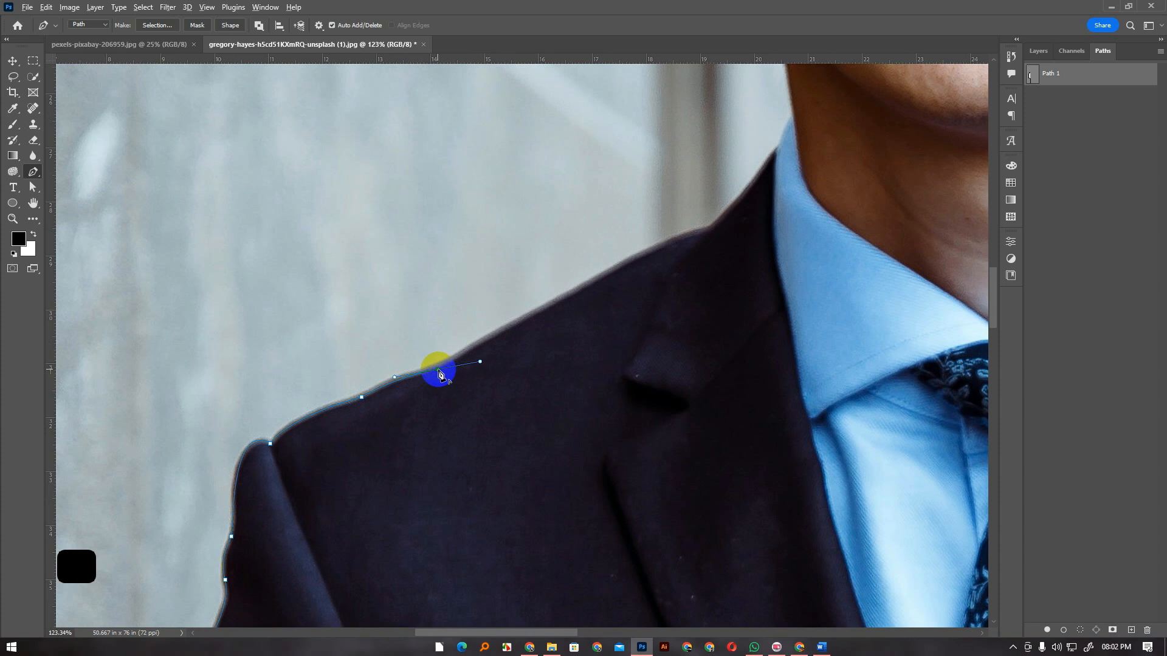
Continue the path along the shoulder and up the jacket collar to the shirt collar, trimming the handle there.
key(space)
drag(509, 324, 501, 417)
key(space)
drag(593, 378, 681, 343)
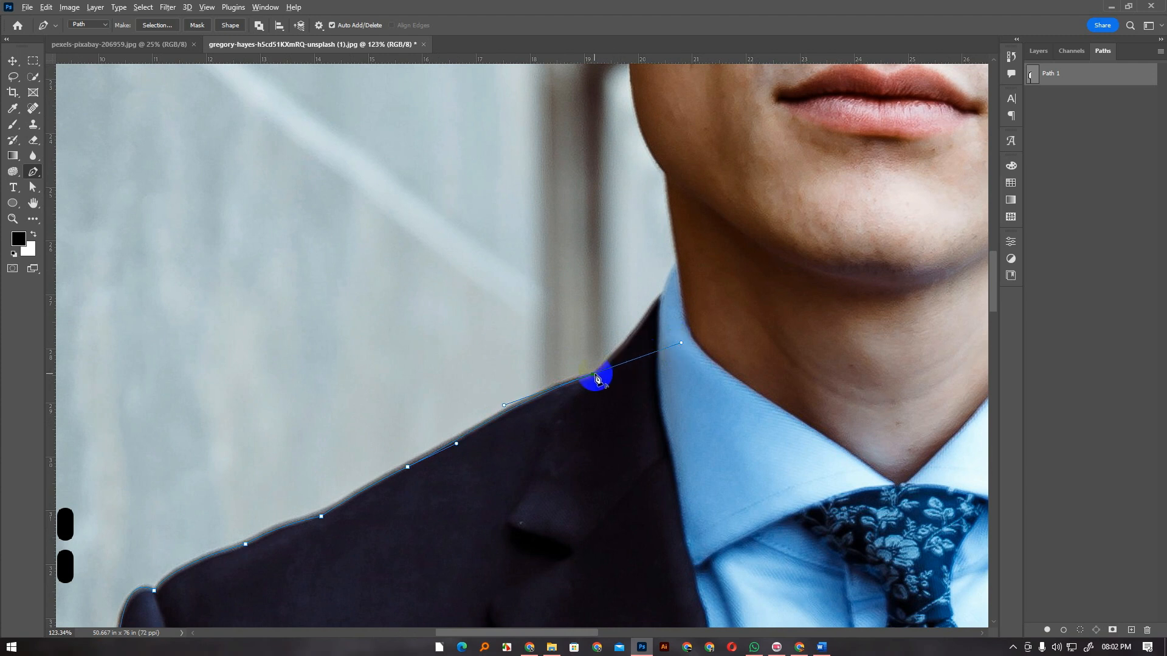
key(space)
drag(612, 359, 438, 476)
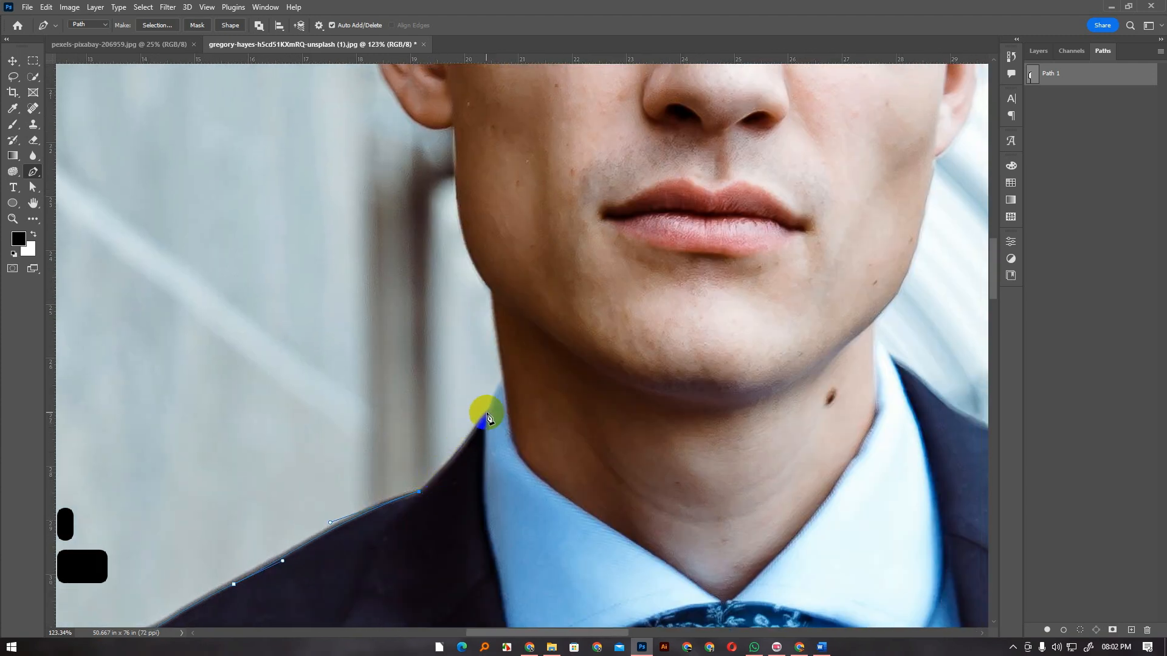
drag(489, 412, 517, 375)
alt+click(488, 412)
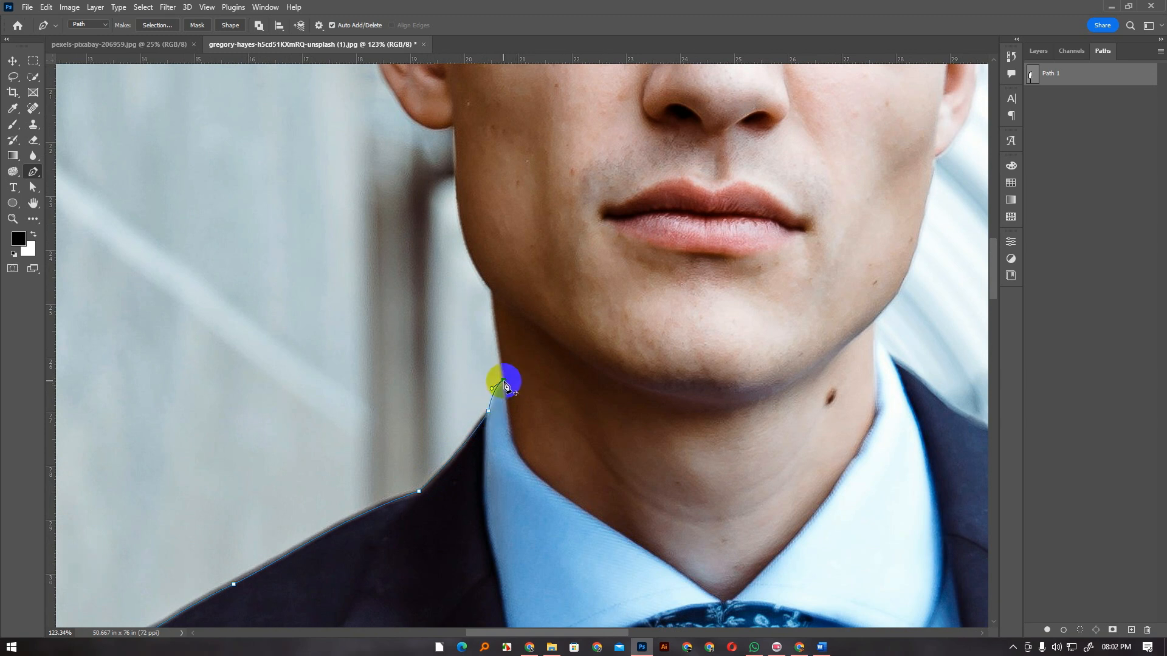
Trace the neck and jaw edge from the shirt collar up to where the earlobe joins the cheek, redoing the misplaced curve.
scroll(495, 370, up, 2)
scroll(499, 337, up, 6)
drag(453, 340, 464, 224)
key(ctrl+z)
drag(456, 410, 389, 302)
alt+click(456, 341)
Trace around the earlobe and up the ear's outer edge, curving over its top to the hairline.
click(380, 285)
scroll(388, 300, up, 3)
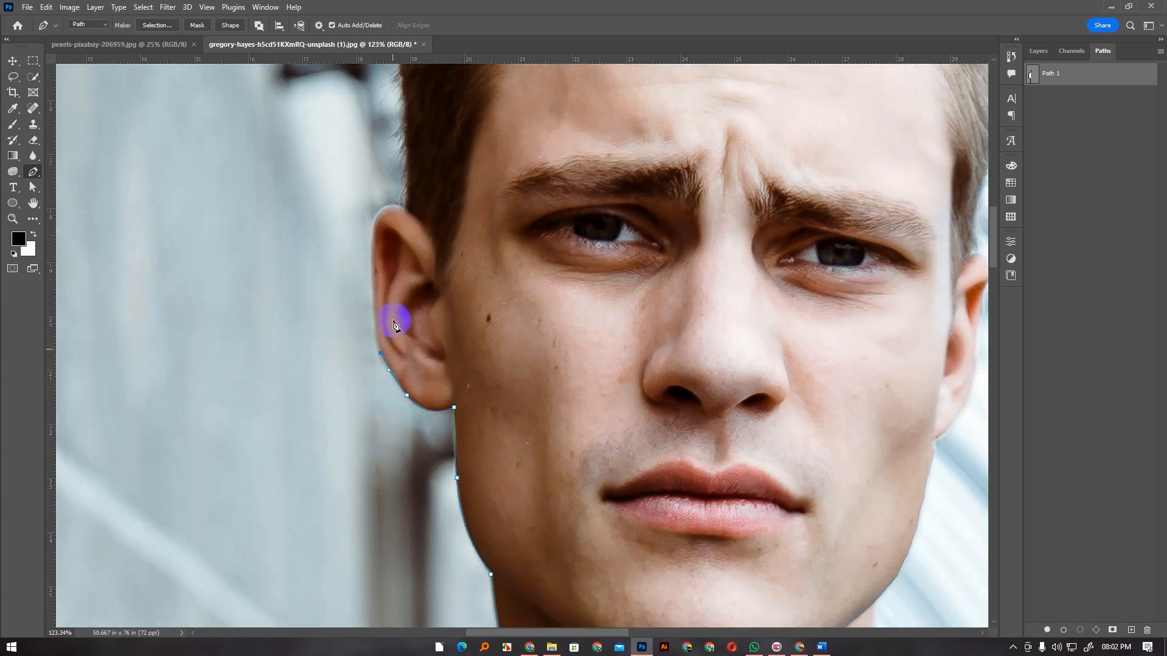
scroll(385, 313, up, 2)
key(ctrl+z)
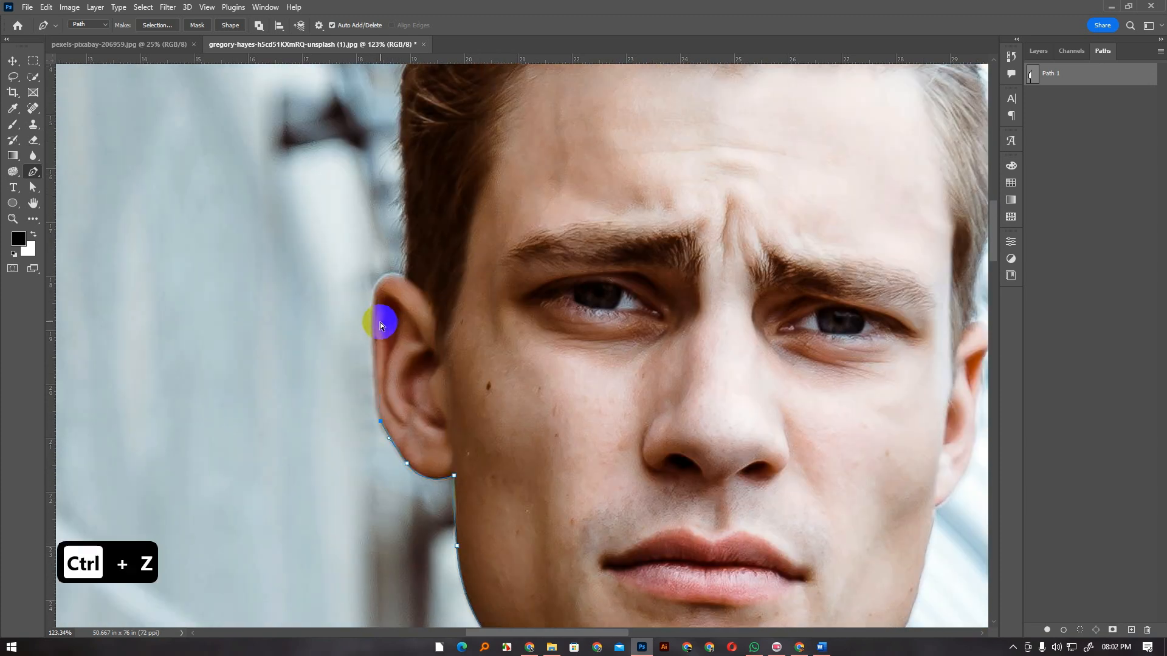
drag(373, 310, 430, 283)
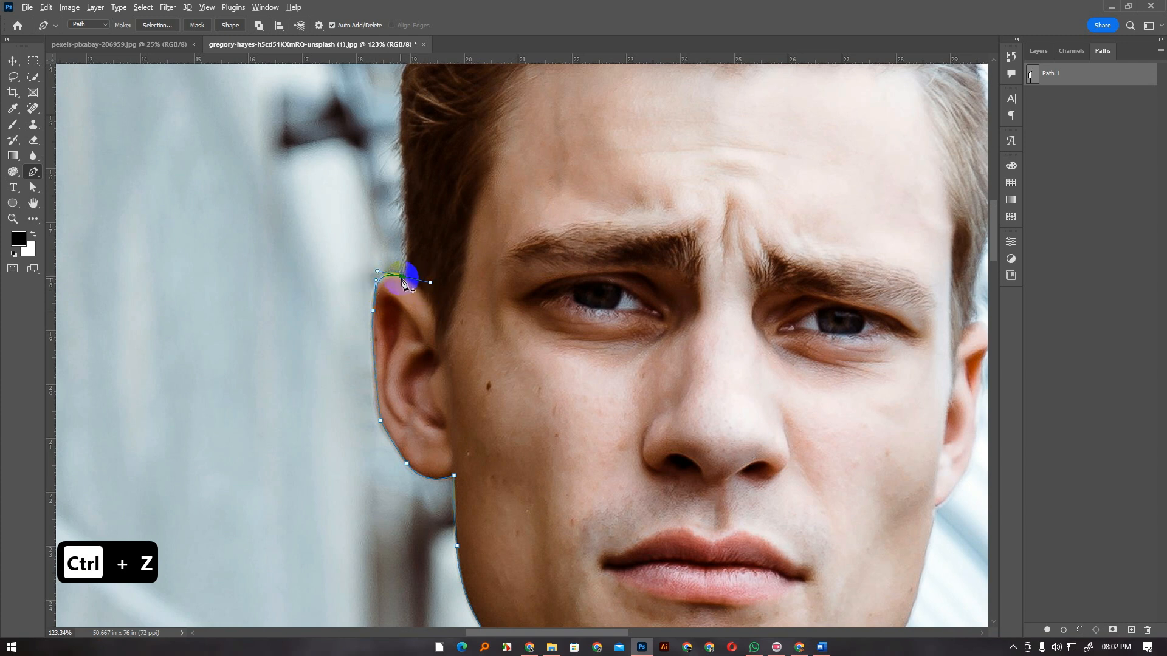
Trim the handle at the top of the ear and start the path up the side hair, redoing the misplaced curve.
alt+click(404, 277)
scroll(425, 395, up, 5)
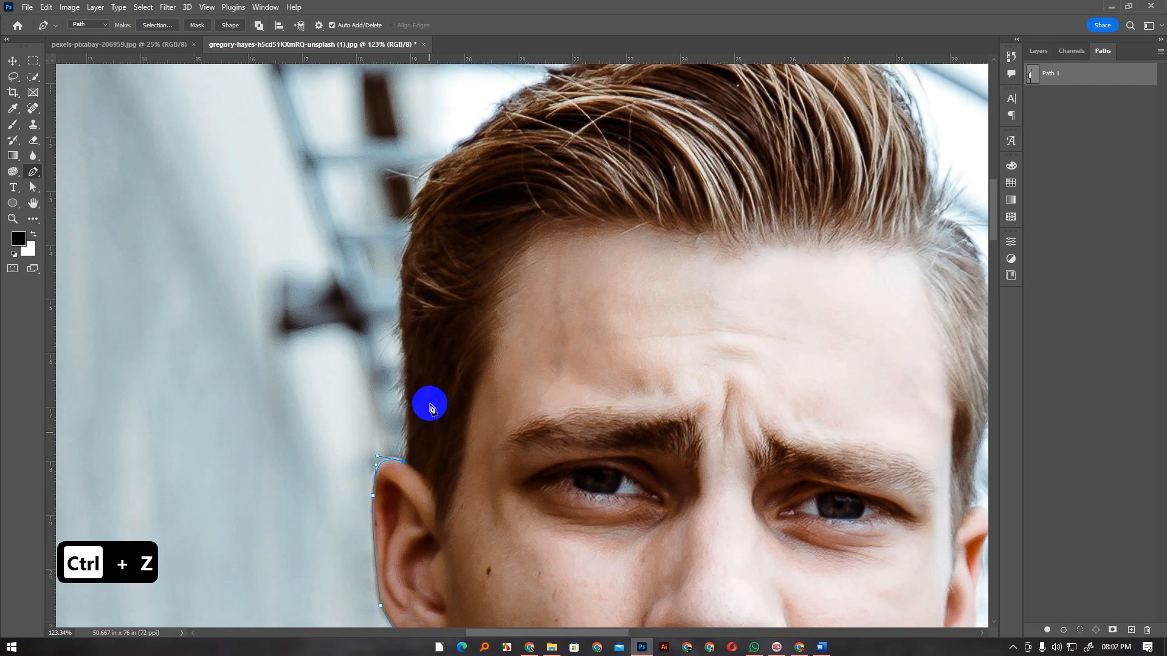
drag(403, 377, 408, 445)
key(ctrl+z)
click(404, 500)
click(408, 474)
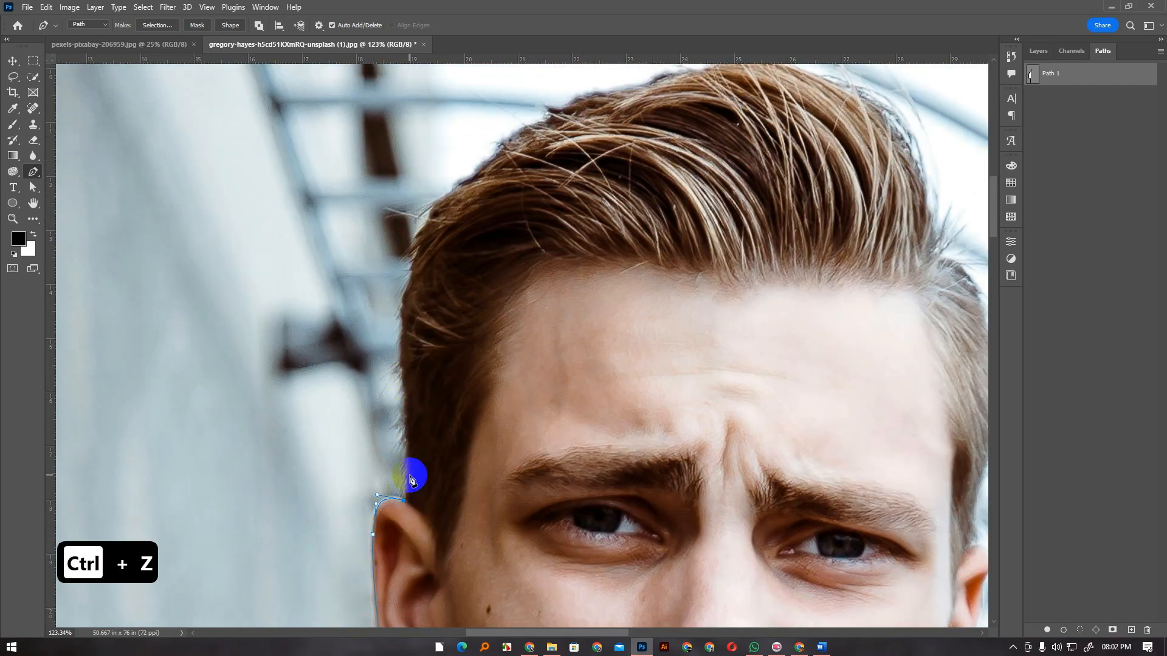
click(407, 425)
Continue the path up the side of the hair to where it bends toward the crown, redoing the last anchor.
scroll(401, 372, up, 1)
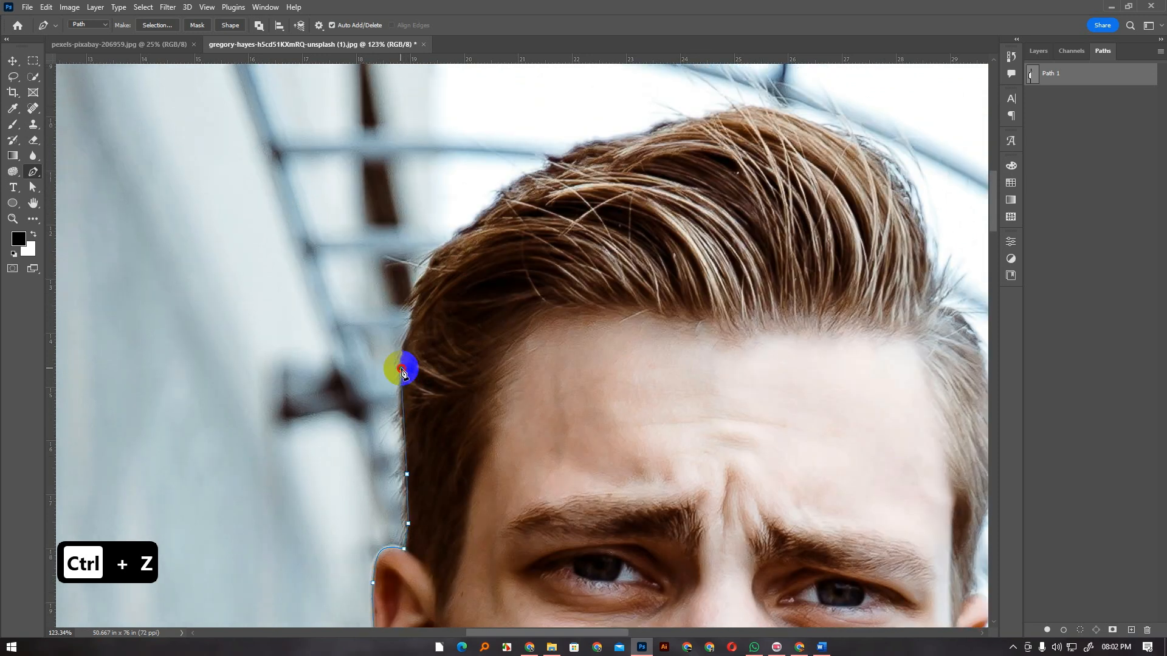
click(400, 369)
scroll(415, 354, up, 1)
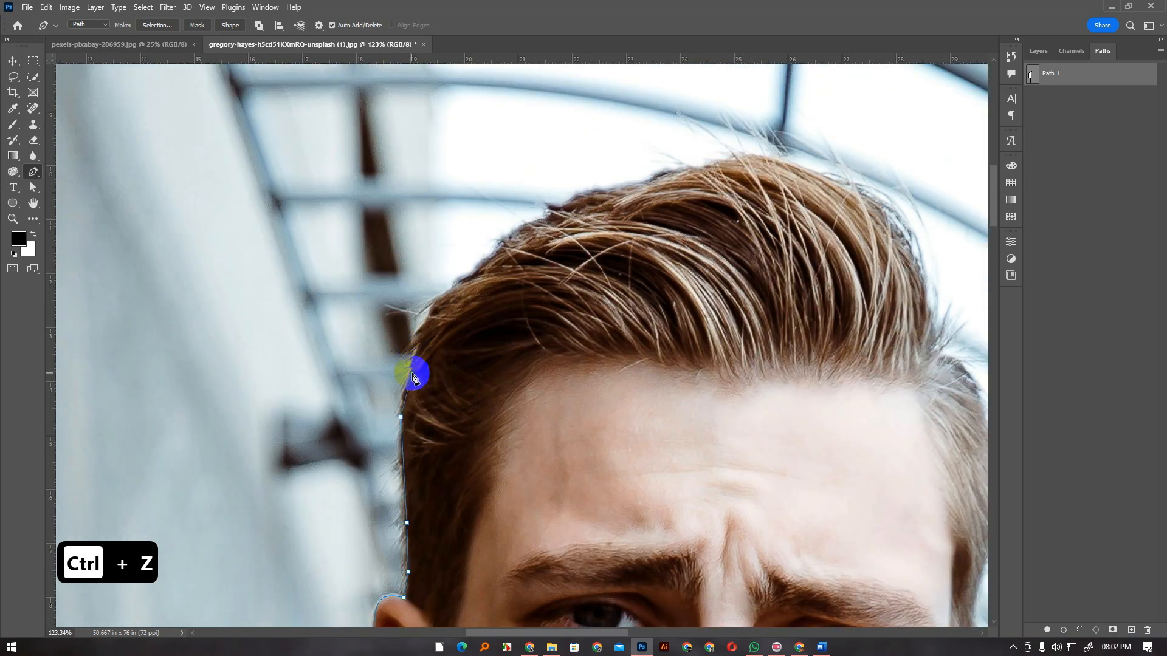
scroll(413, 378, up, 1)
key(ctrl+z)
mouse_move(413, 435)
mouse_down()
mouse_move(431, 427)
mouse_move(425, 417)
mouse_move(415, 442)
mouse_up()
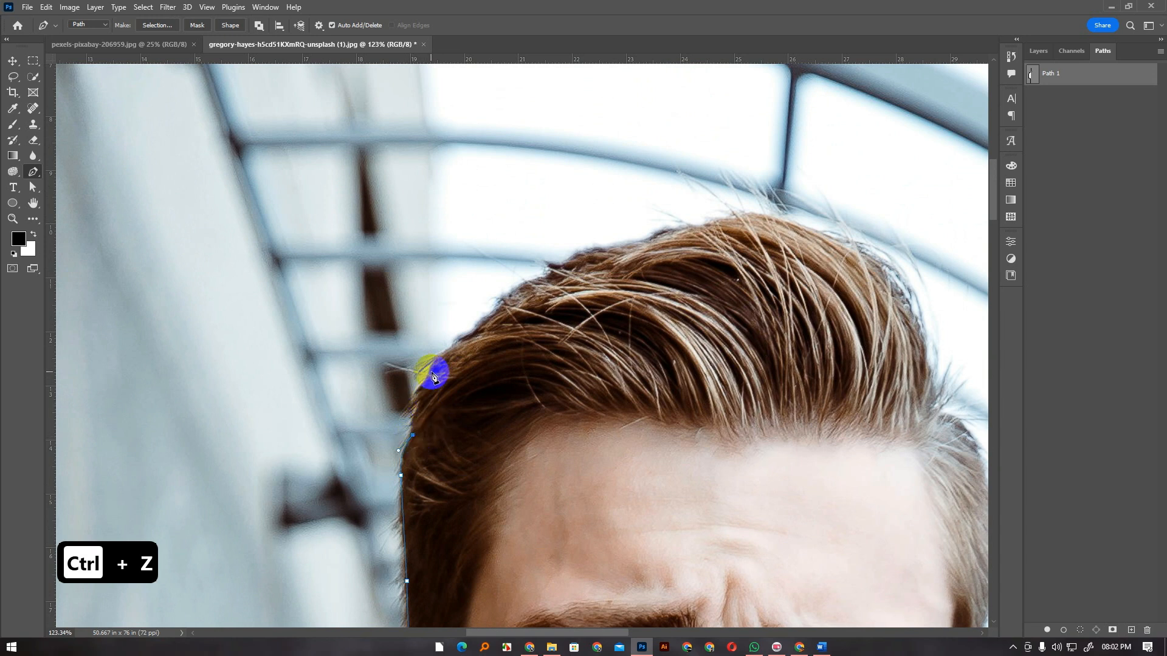
Trace the top outline of the hair over the crown to the far side of the quiff, trimming the curve handles.
drag(456, 346, 507, 383)
alt+click(456, 347)
alt+click(464, 366)
drag(564, 419, 590, 447)
alt+click(565, 420)
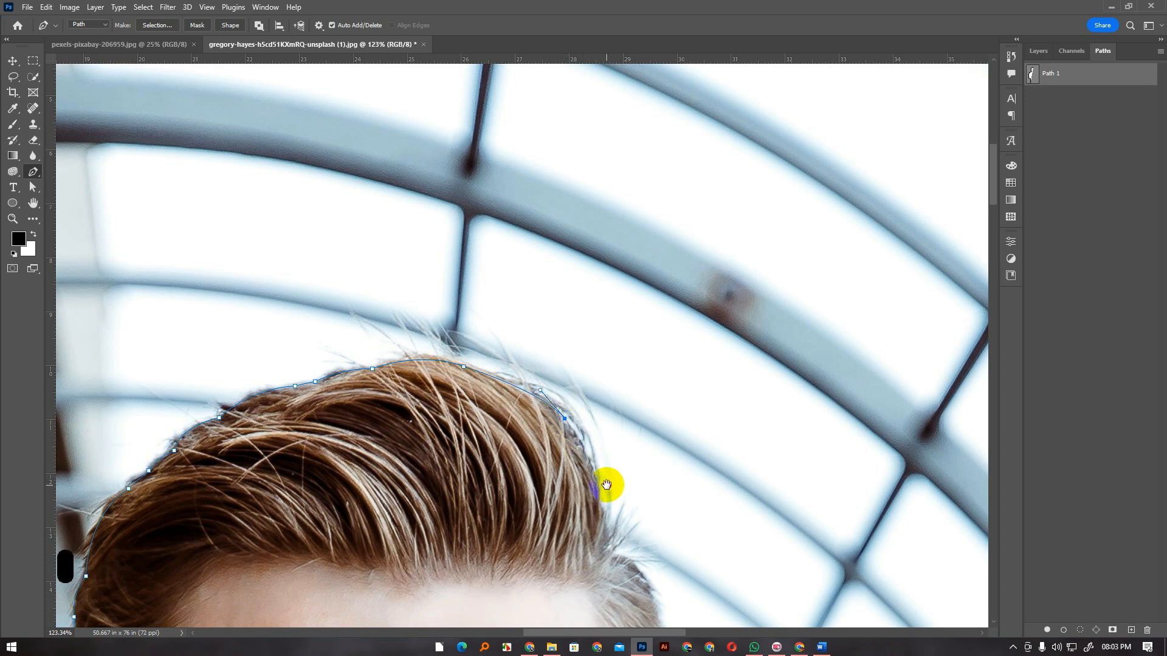
Trace down the far edge of the quiff to the notch where it meets the side hair, trimming the handle.
scroll(607, 482, down, 3)
scroll(606, 482, right, 2)
drag(523, 404, 520, 450)
alt+click(524, 405)
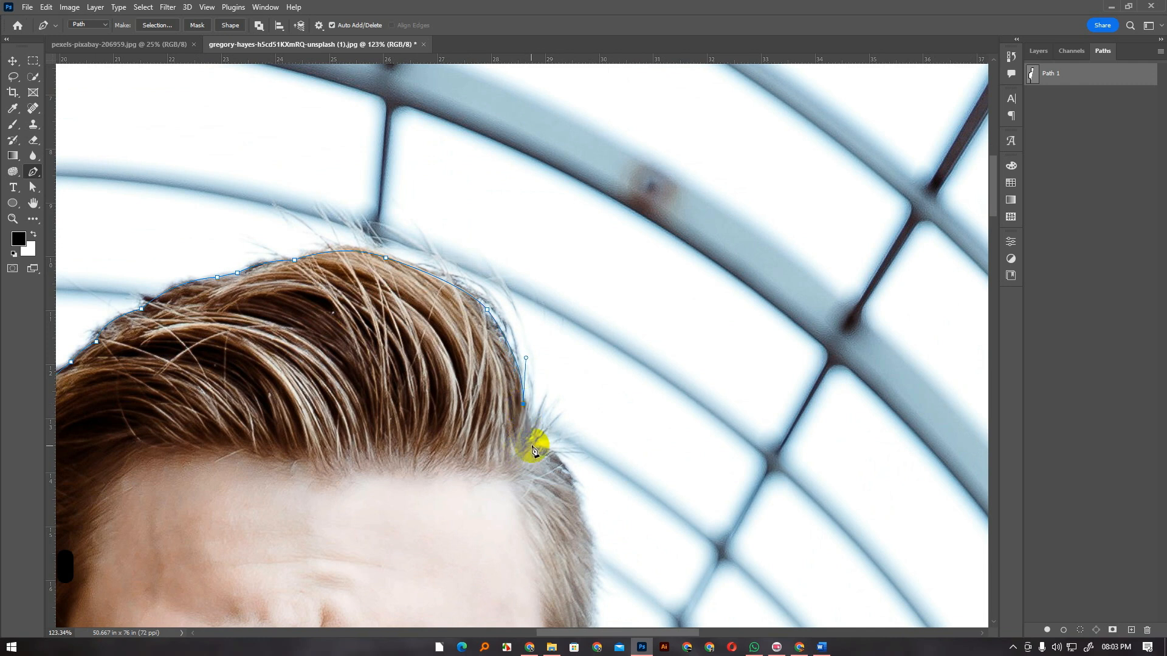
alt+click(530, 447)
Curve the path around the far side hair and down to the top of the second ear.
scroll(516, 365, down, 4)
scroll(516, 364, right, 2)
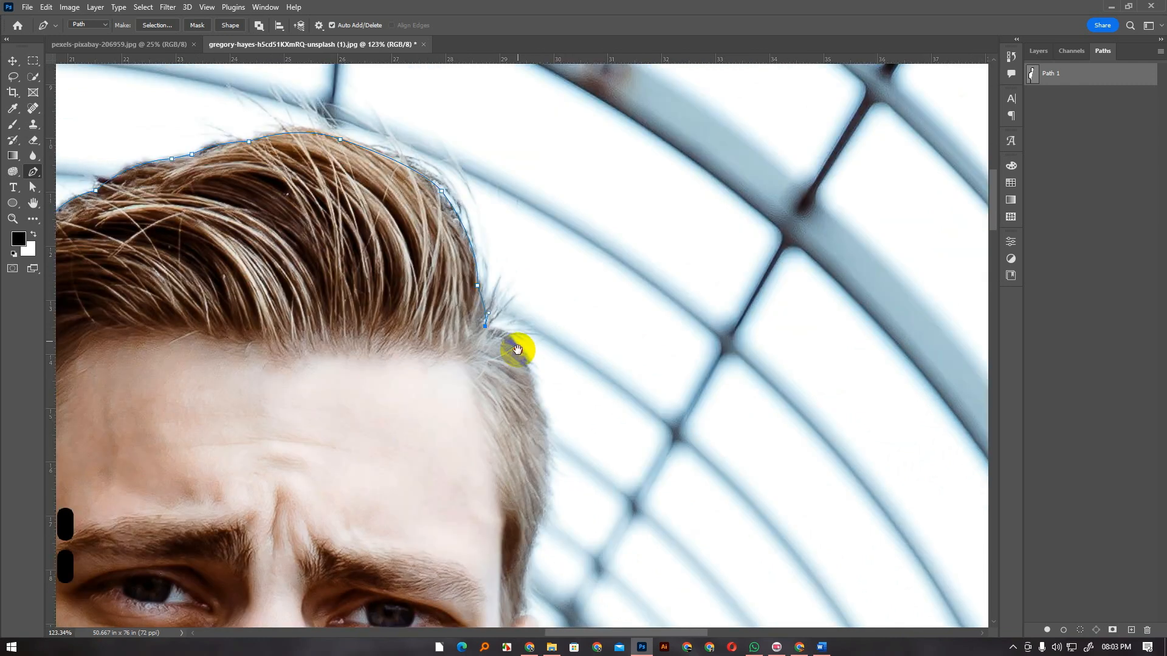
drag(530, 388, 539, 478)
scroll(530, 389, down, 3)
scroll(530, 388, left, 1)
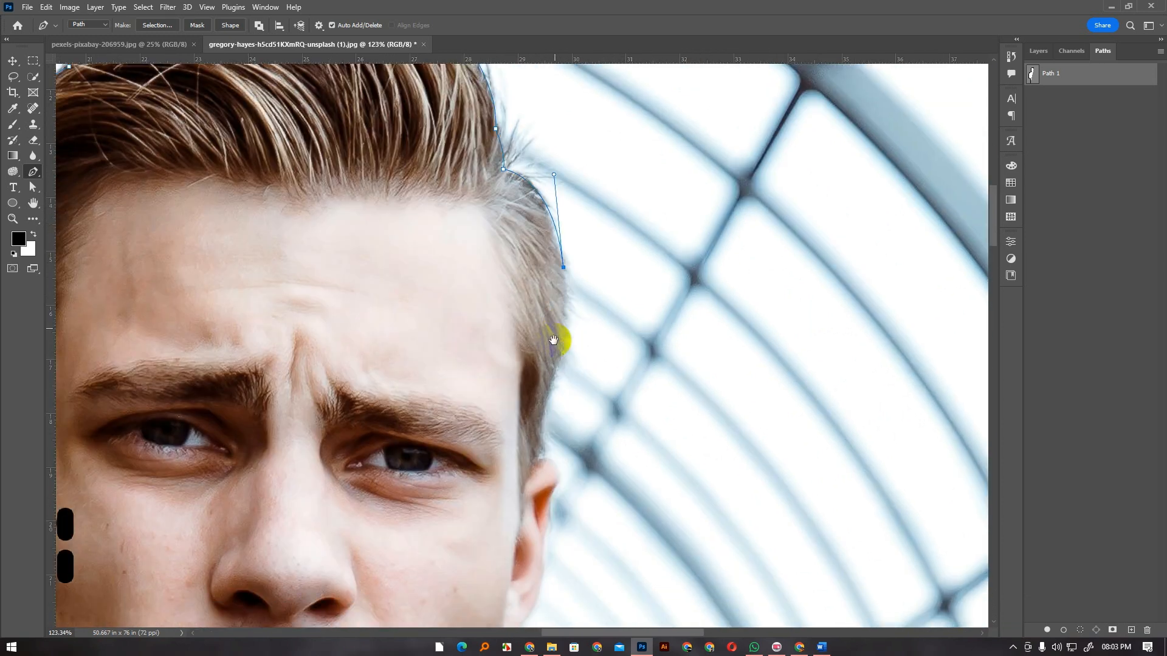
drag(539, 418, 505, 500)
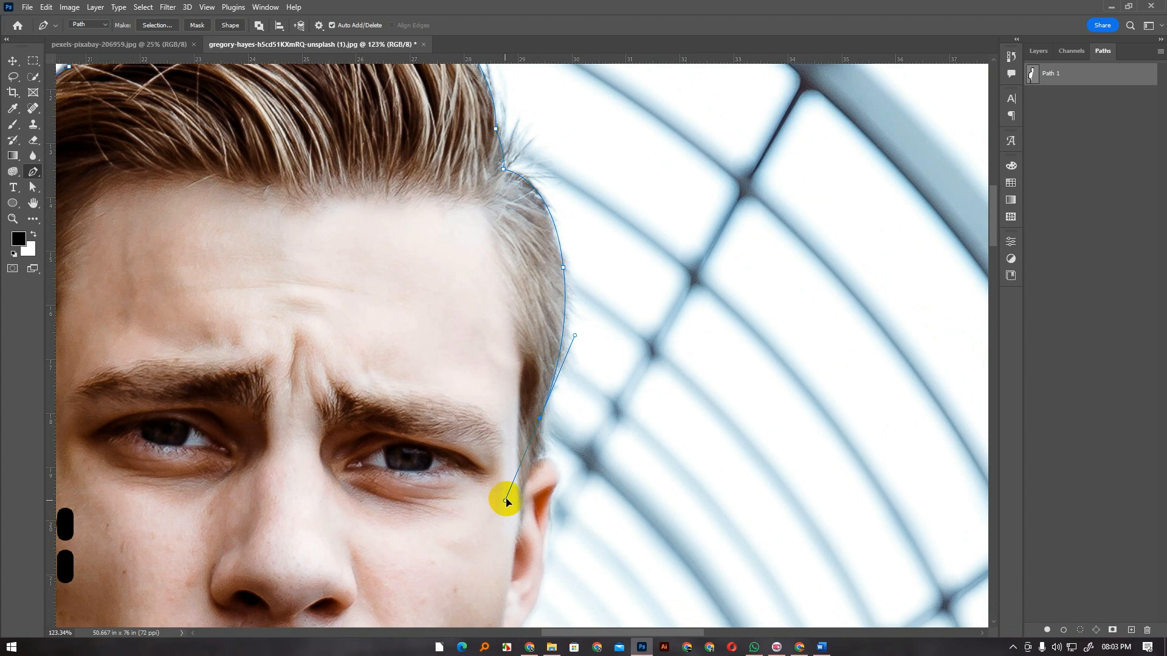
drag(537, 462, 526, 481)
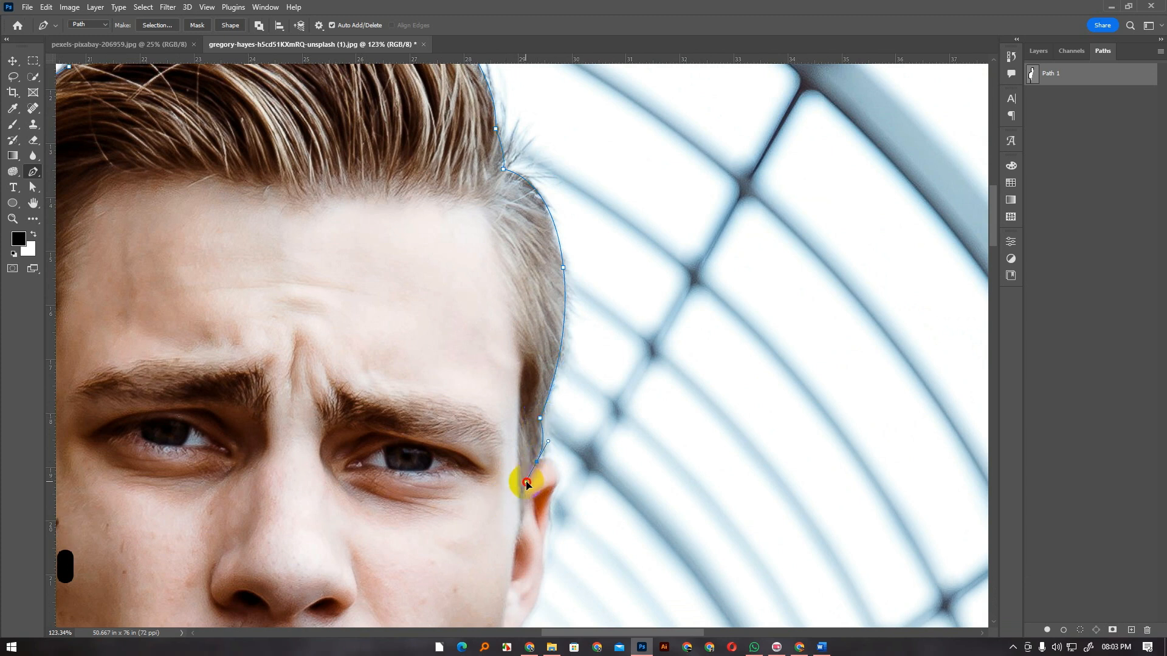
Trace around the second ear from its top down to the earlobe's junction with the jaw, redoing the misplaced curve.
drag(560, 470, 542, 512)
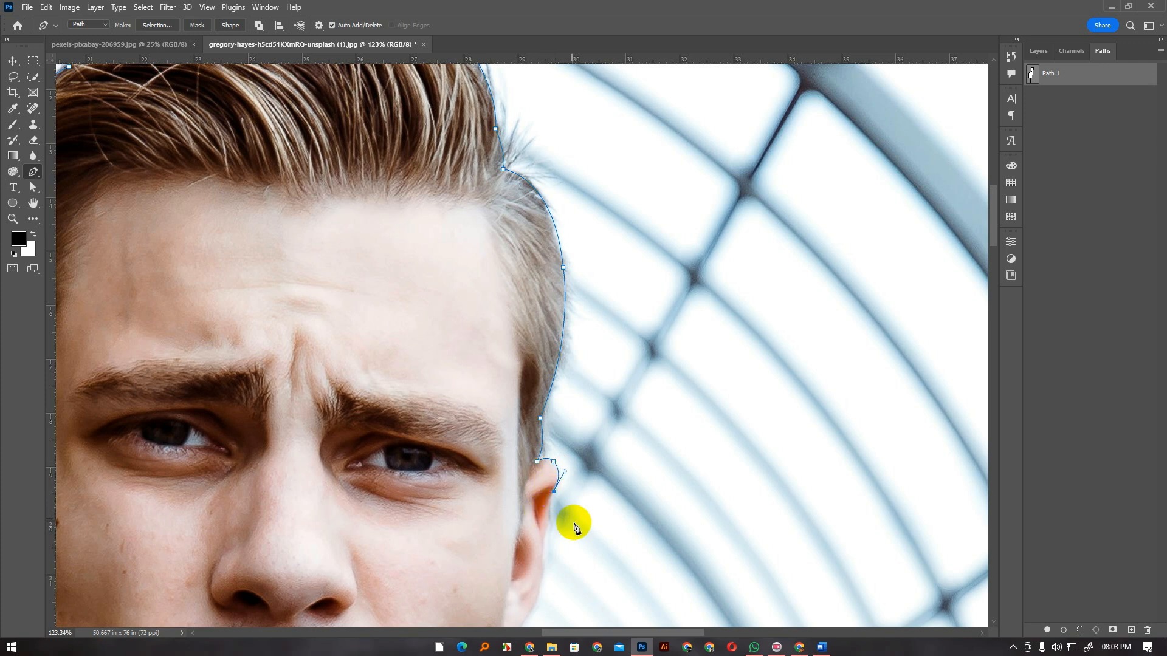
click(554, 494)
scroll(565, 377, down, 5)
drag(547, 374, 550, 387)
alt+click(547, 373)
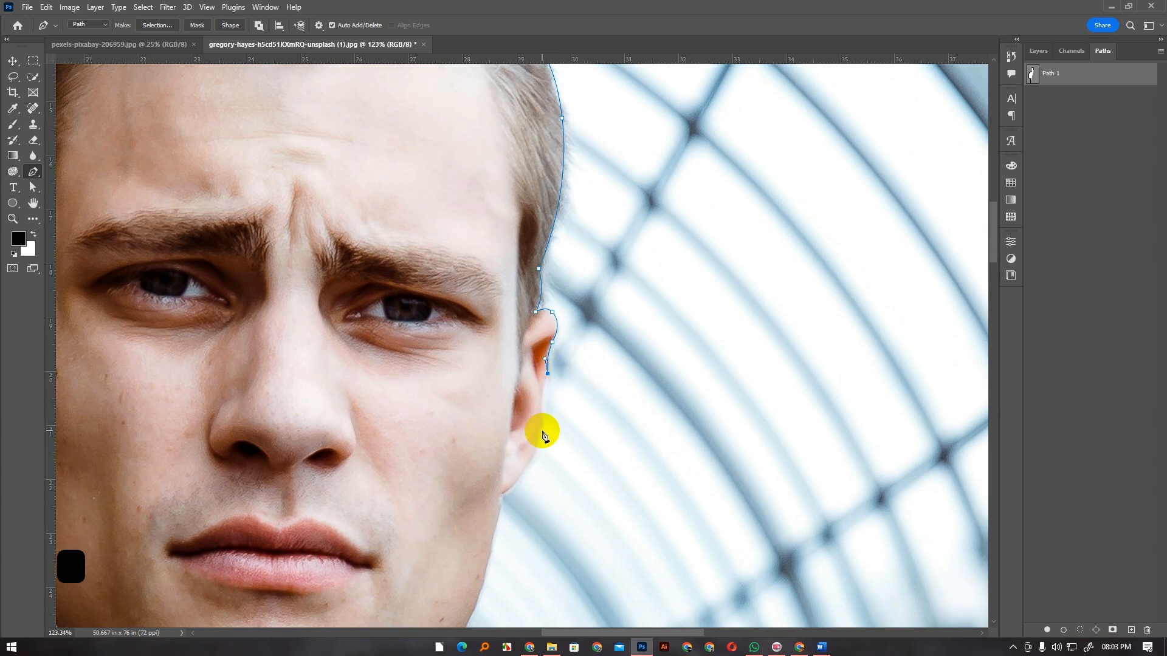
mouse_move(541, 431)
mouse_down()
mouse_move(538, 466)
mouse_move(539, 436)
mouse_up()
key(ctrl+z)
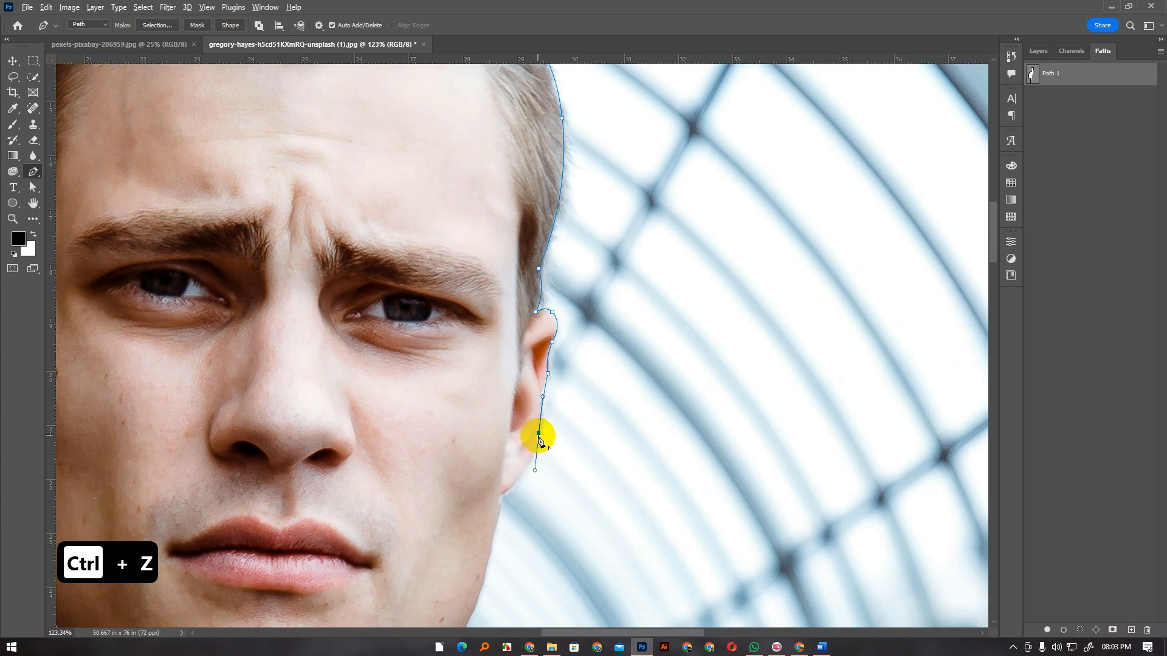
drag(503, 491, 548, 279)
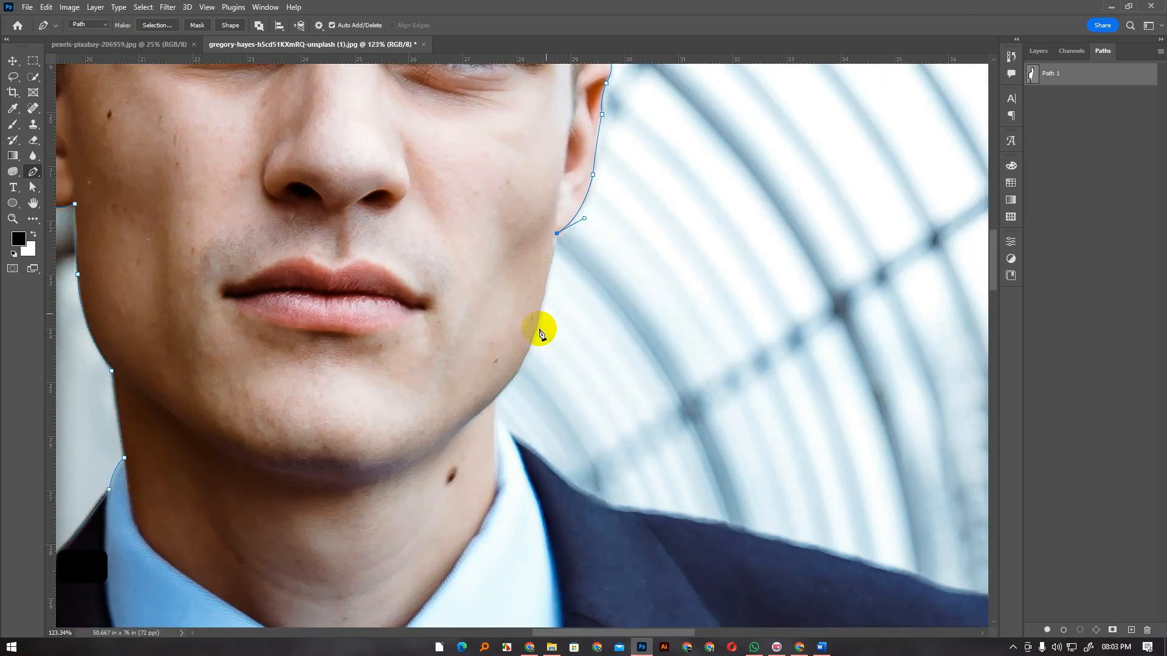
Trace the jawline from the earlobe to the neck and continue past the shirt collar to the start of the jacket collar.
drag(519, 370, 493, 418)
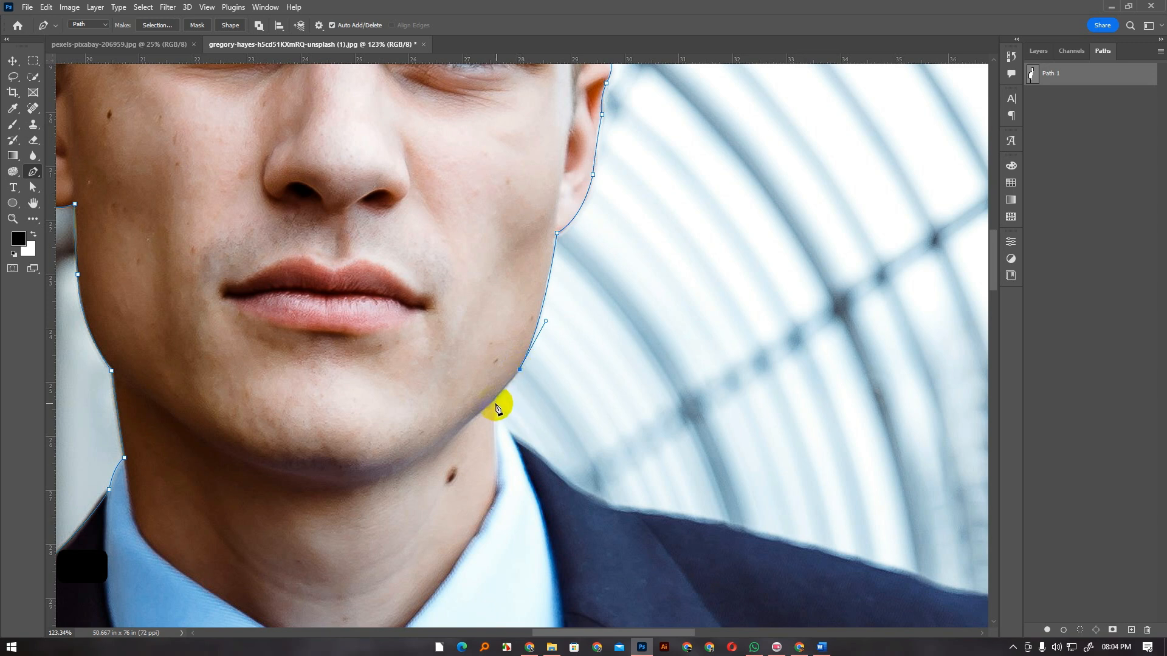
alt+click(493, 402)
click(494, 416)
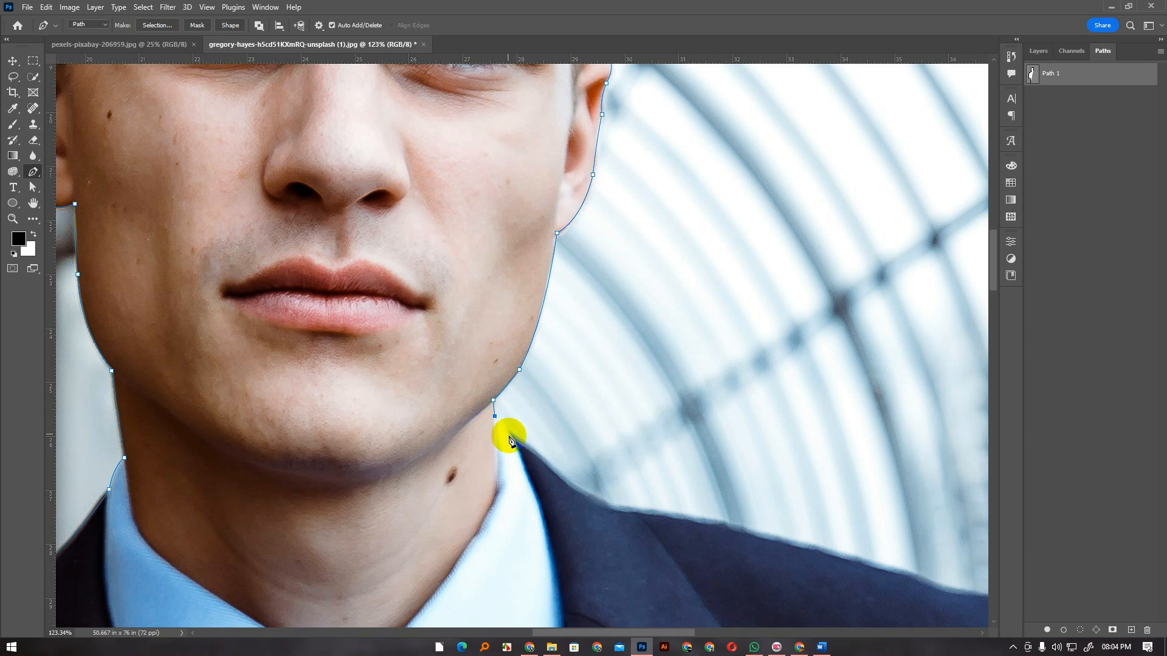
drag(579, 448, 465, 295)
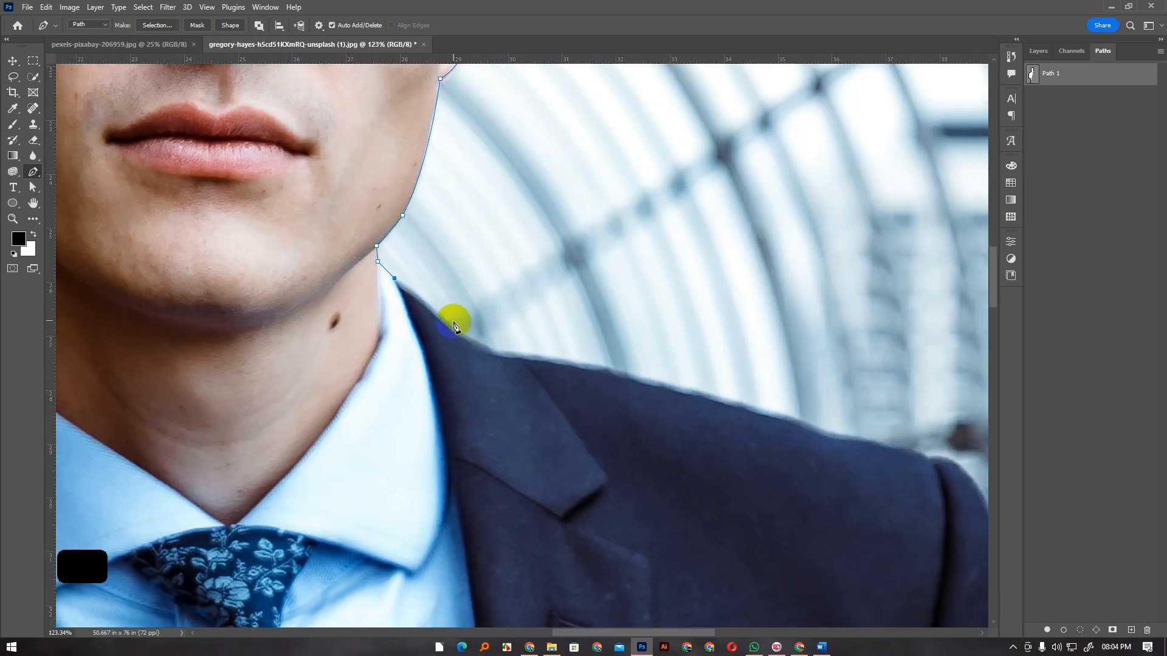
Trace the jacket collar and shoulder line out to the sleeve seam, trimming handles and replacing the misplaced anchor.
drag(483, 349, 392, 270)
alt+click(484, 349)
drag(455, 305, 485, 269)
click(499, 327)
key(ctrl+z)
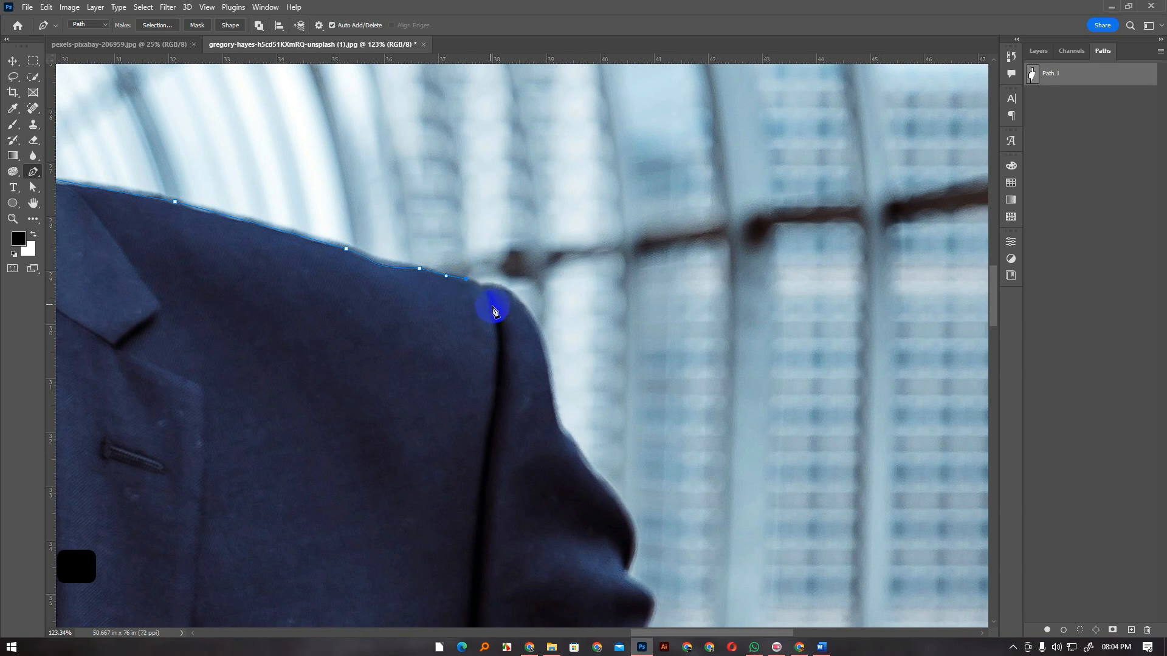
click(484, 288)
Curve the path around the sleeve cap and down the upper sleeve to the first fold, redoing the misplaced curve.
drag(529, 314, 421, 212)
scroll(547, 346, down, 3)
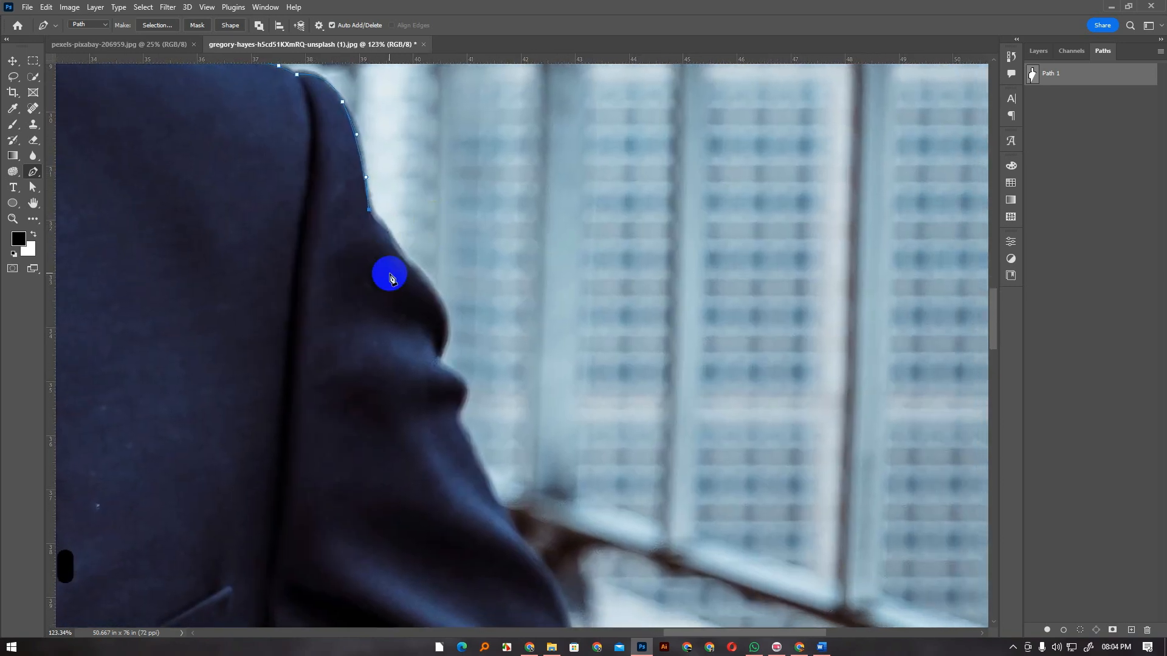
drag(402, 257, 424, 283)
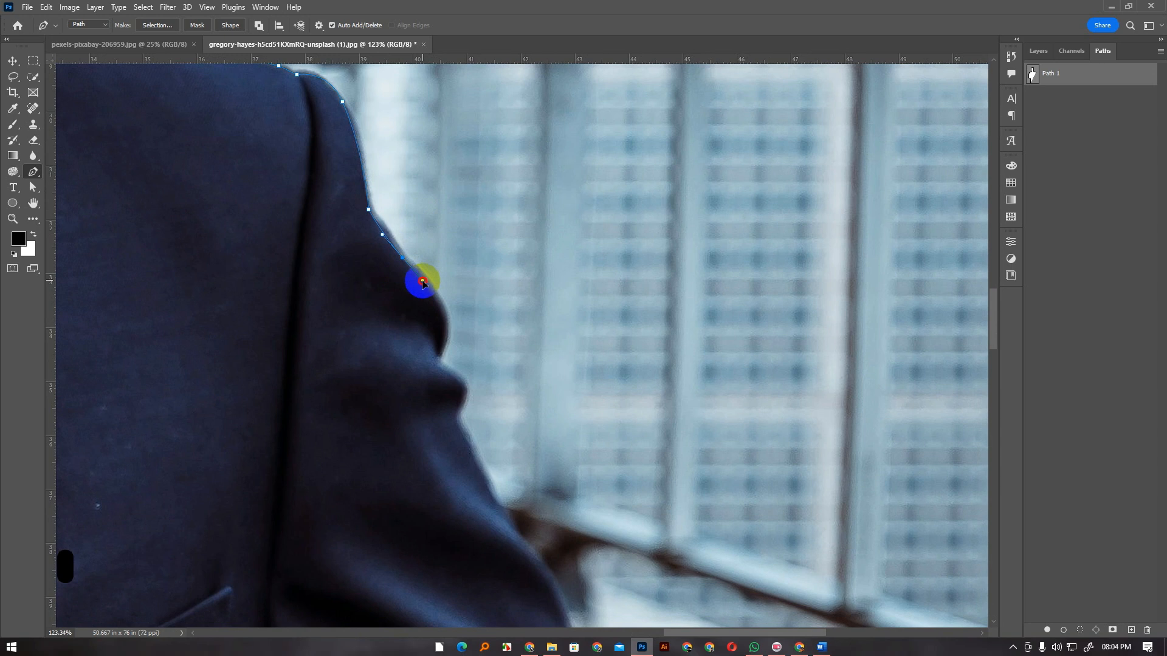
key(ctrl+z)
drag(406, 256, 422, 205)
alt+click(406, 256)
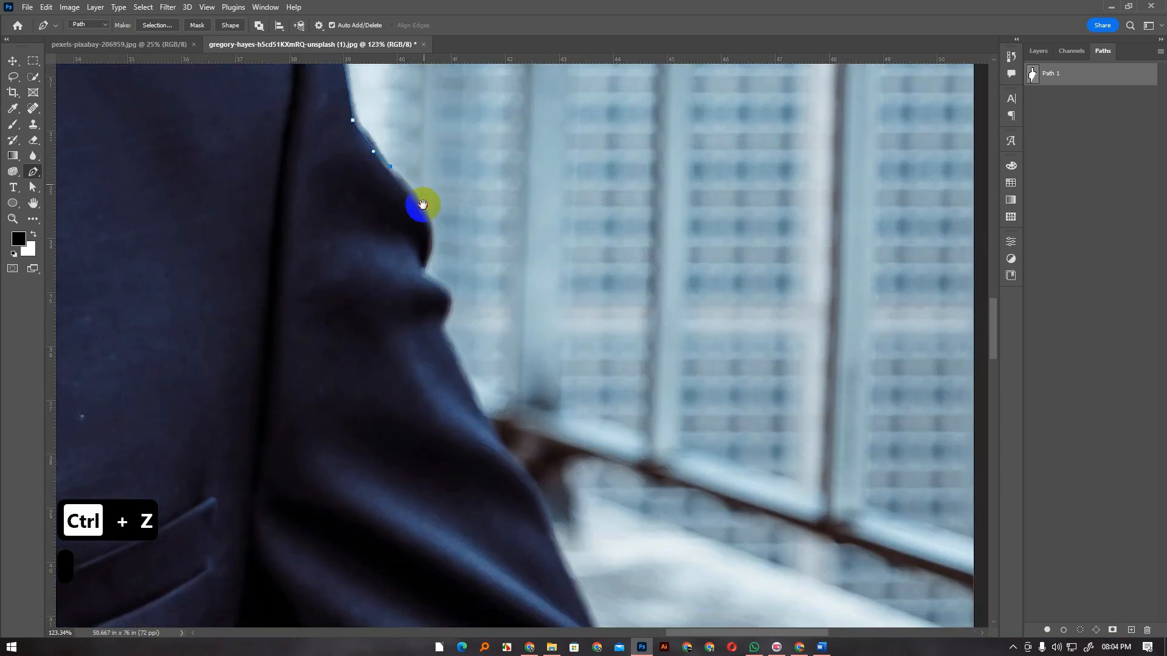
Trace around the two bulging fabric folds on the outer edge of the upper sleeve.
drag(428, 265, 407, 322)
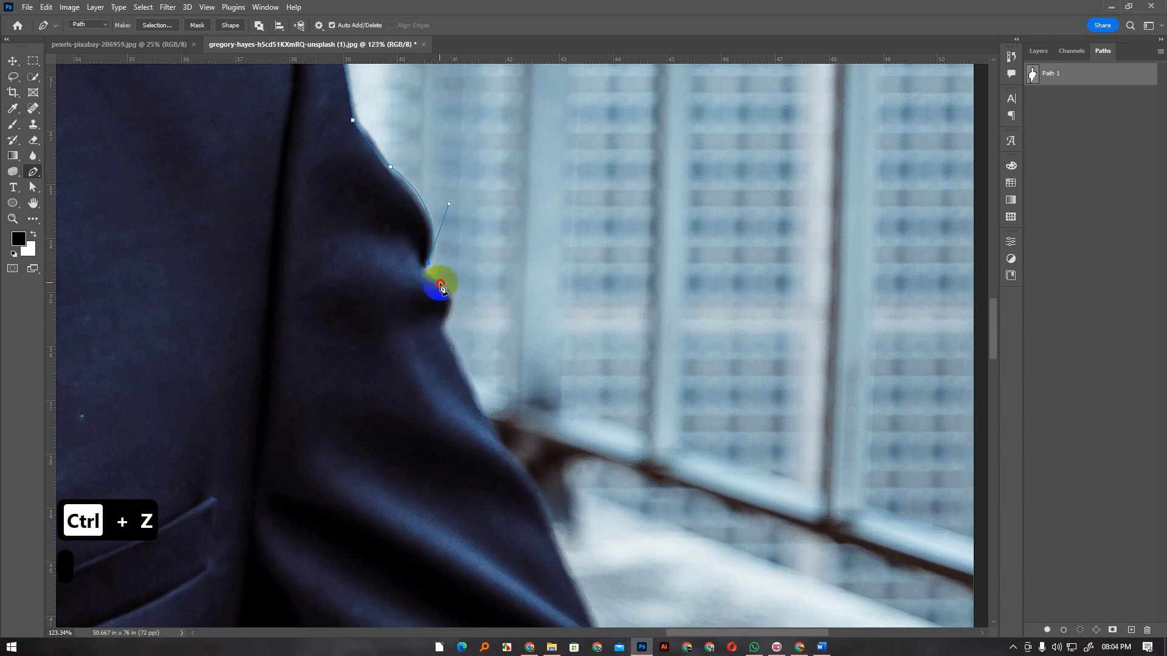
drag(440, 283, 454, 292)
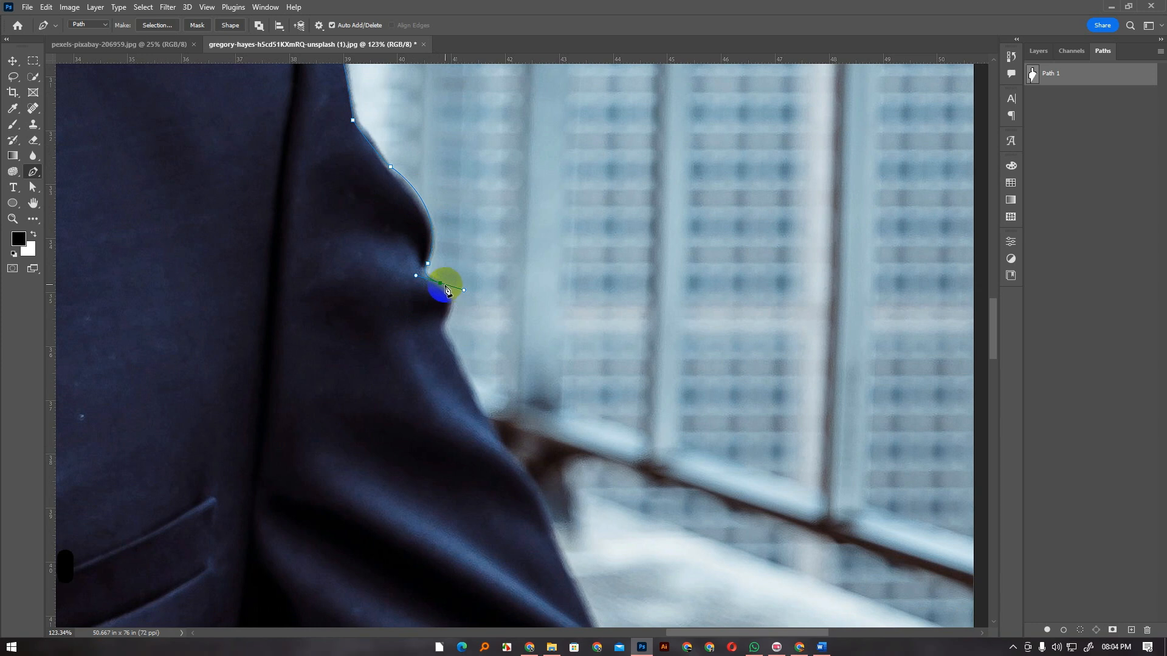
drag(447, 318, 413, 354)
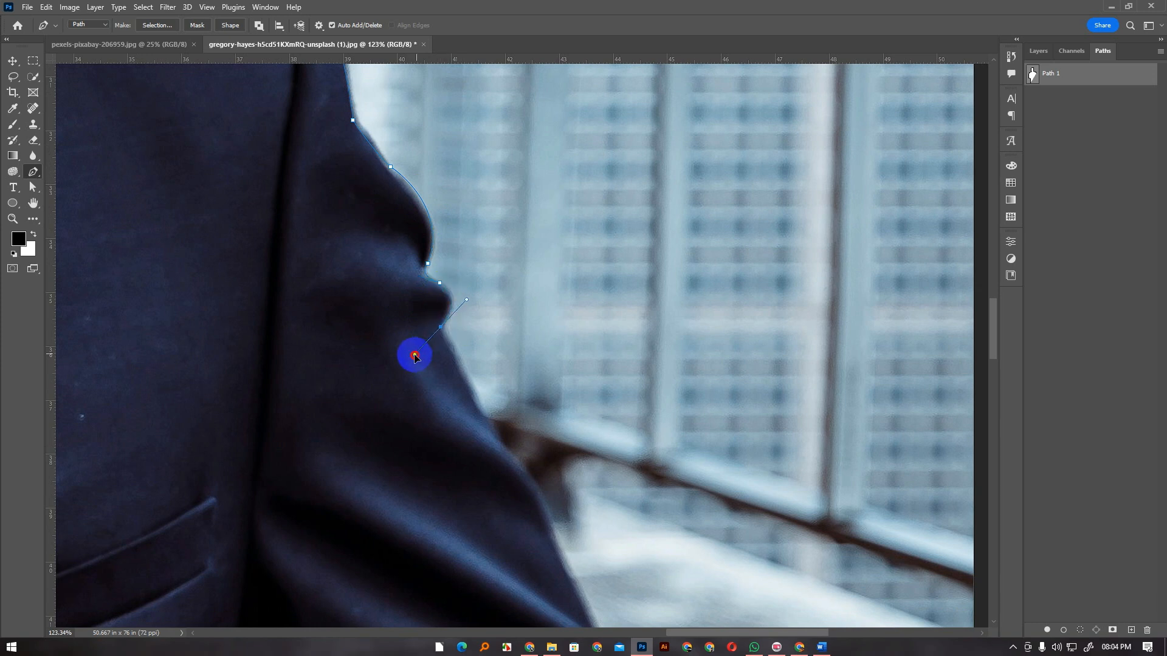
Continue the path down the outer edge of the sleeve from below the folds to just above the elbow creases.
drag(497, 339, 378, 221)
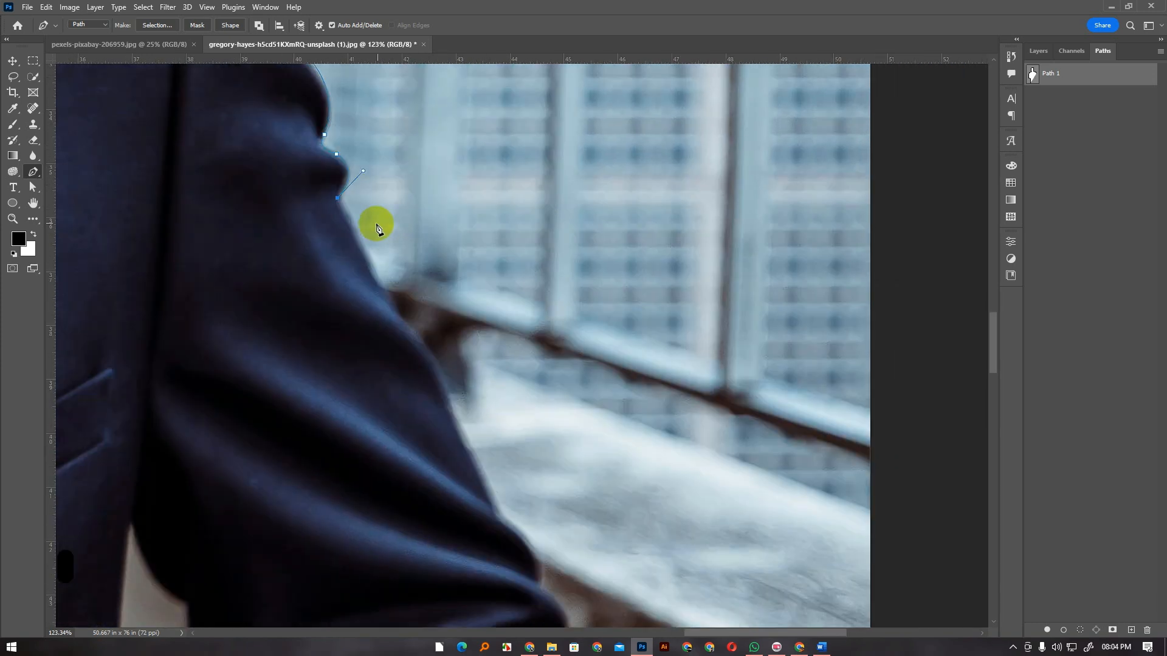
drag(382, 287, 392, 305)
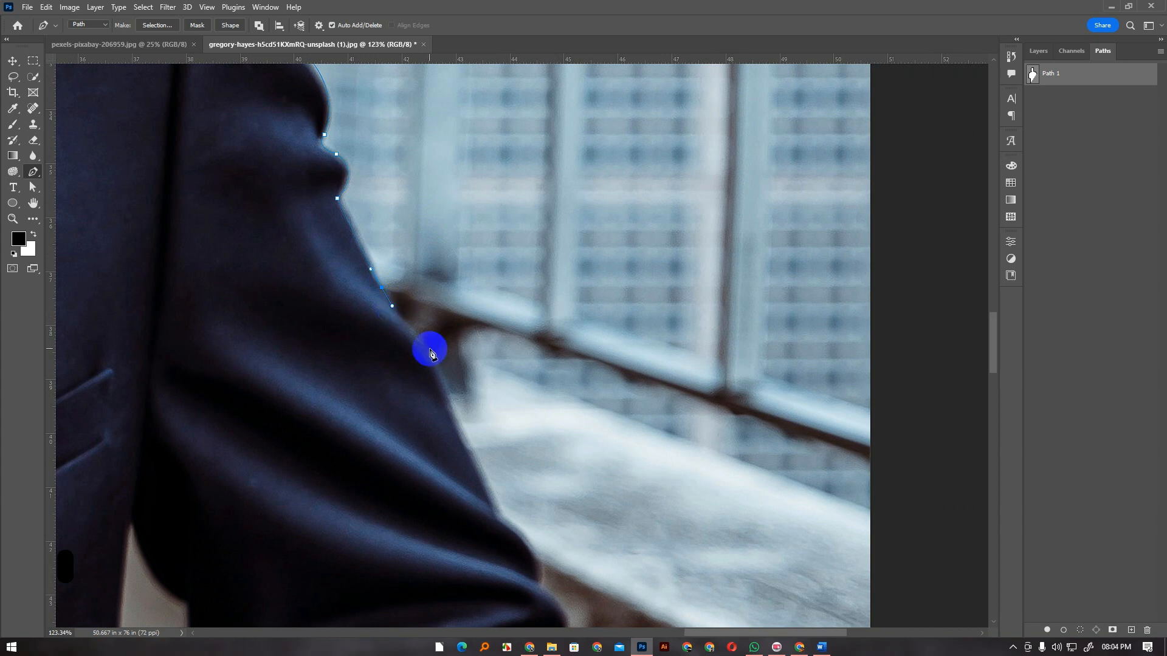
drag(424, 347, 443, 365)
drag(451, 411, 444, 237)
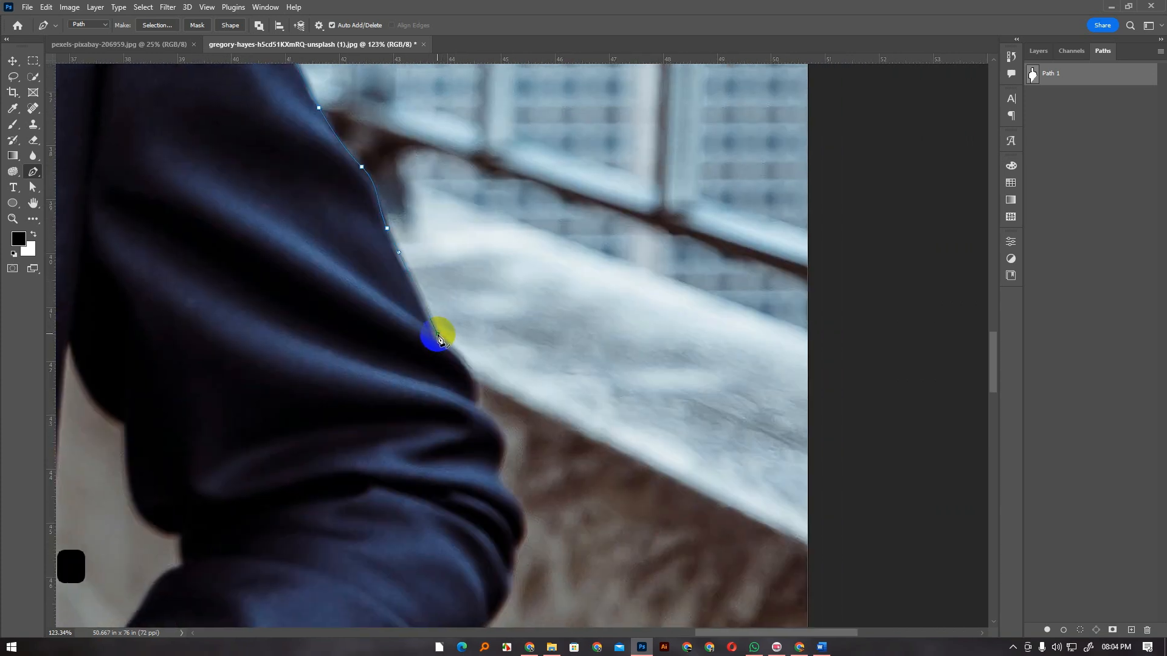
click(438, 334)
Trace the creased folds around the outside of the elbow, trimming the handle below the widest fold.
scroll(446, 336, down, 2)
drag(477, 341, 460, 373)
scroll(495, 337, down, 1)
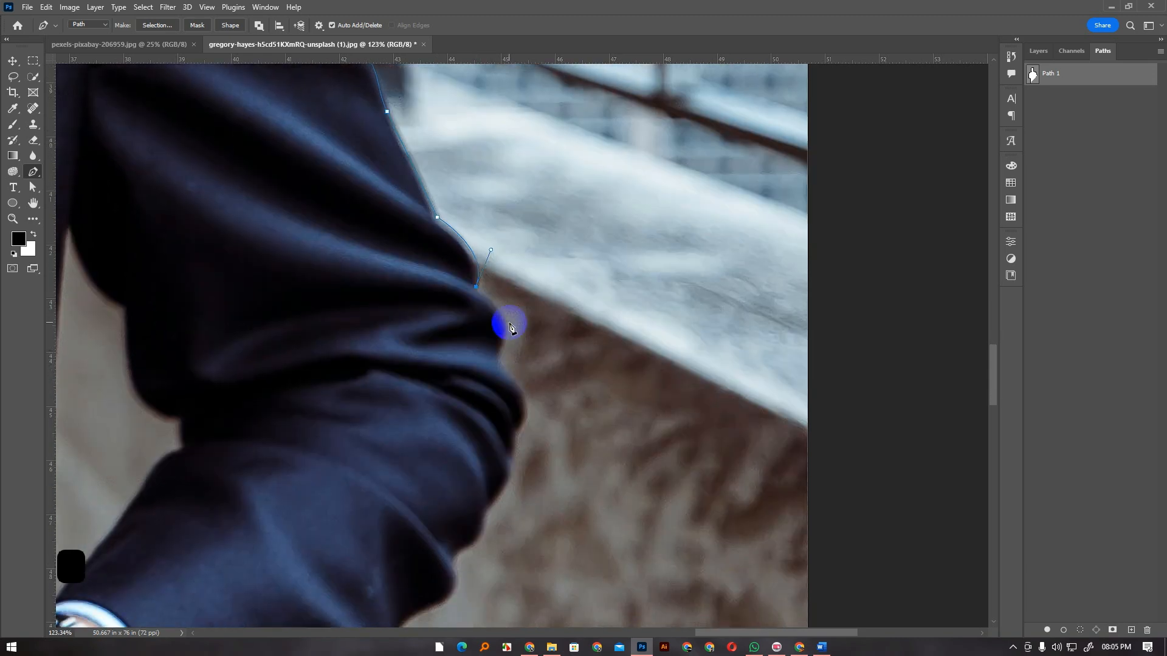
drag(505, 324, 510, 339)
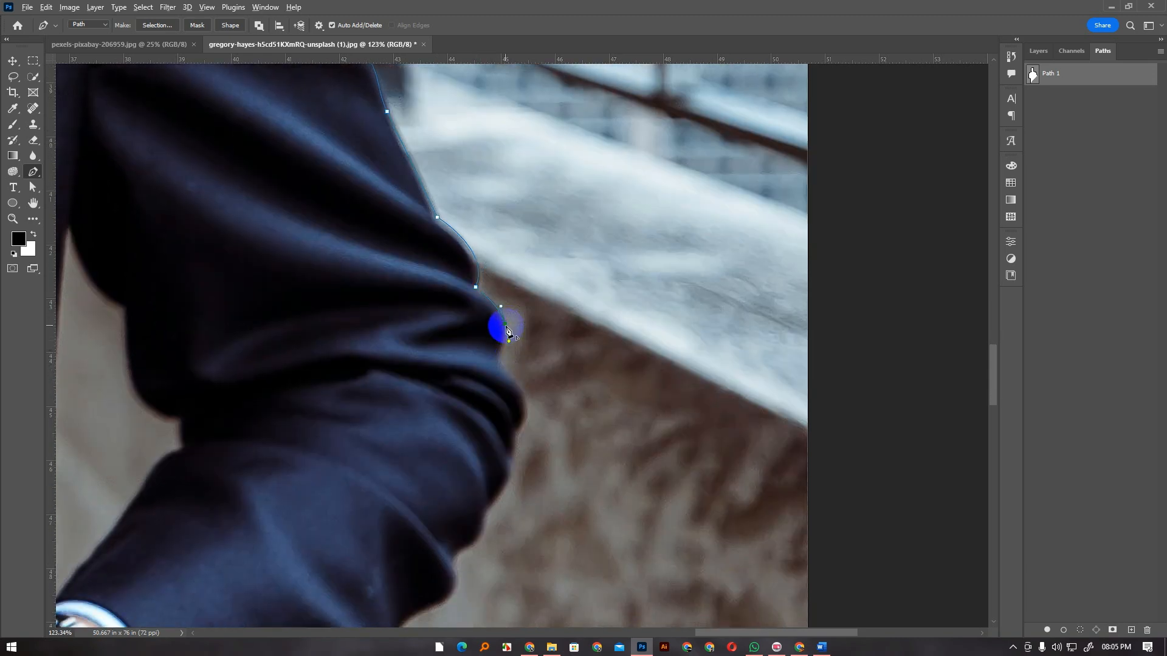
drag(498, 360, 448, 170)
drag(427, 252, 413, 279)
alt+click(435, 243)
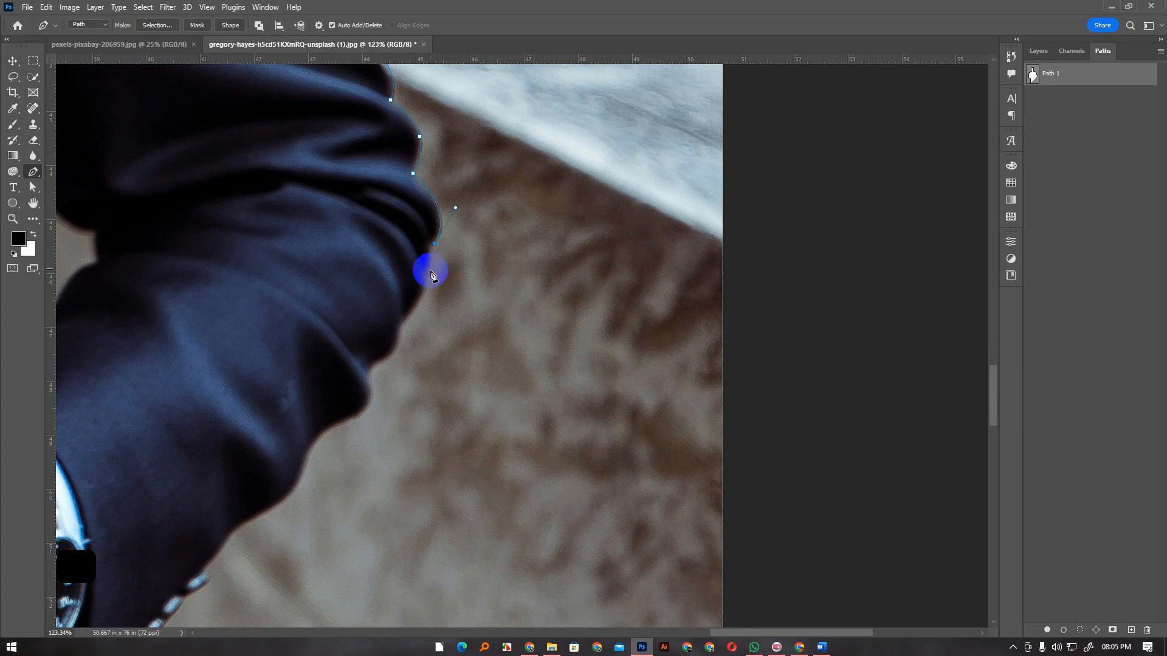
Trace the sleeve edge below the elbow to the next crease, redoing the misplaced anchor and trimming the handles.
drag(426, 272, 424, 291)
click(428, 274)
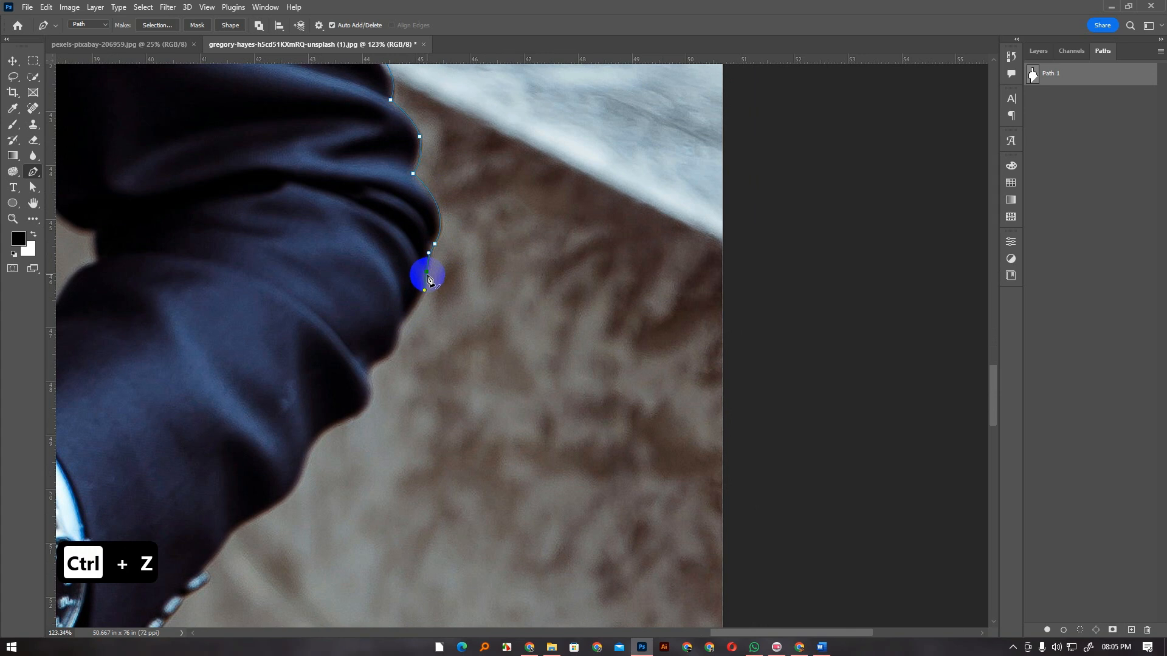
drag(405, 316, 479, 275)
alt+click(406, 318)
alt+click(518, 255)
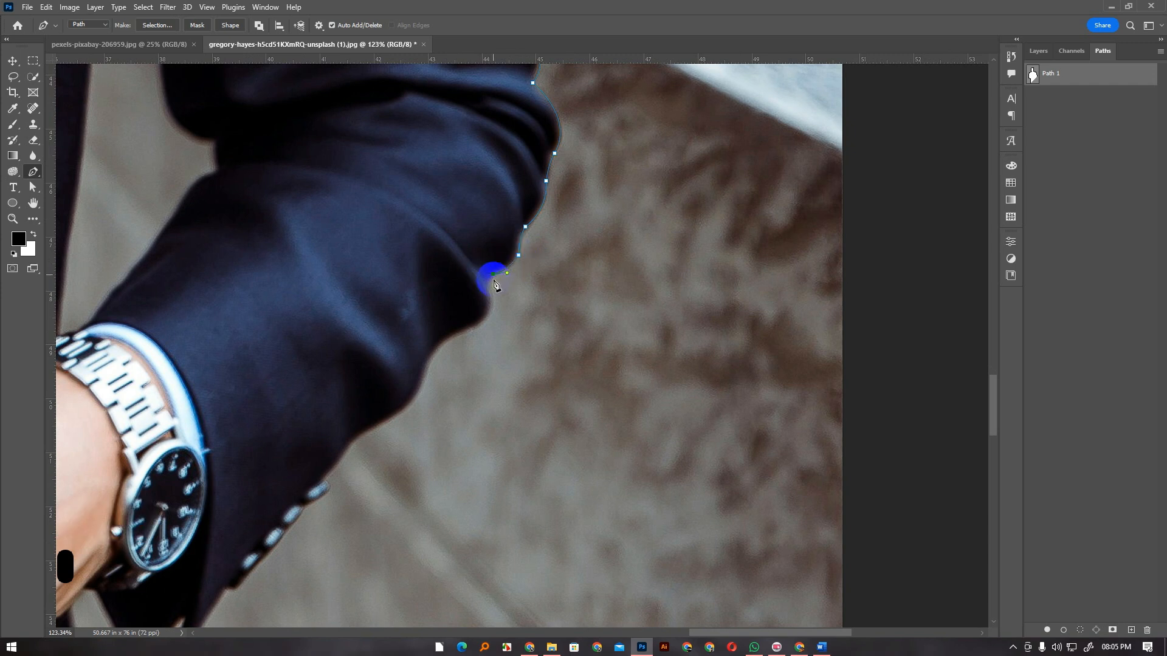
Trace the forearm sleeve's lower folds down to the first cuff button, redoing the misplaced anchor and trimming the curve handles.
click(489, 286)
drag(453, 336, 647, 225)
alt+click(455, 334)
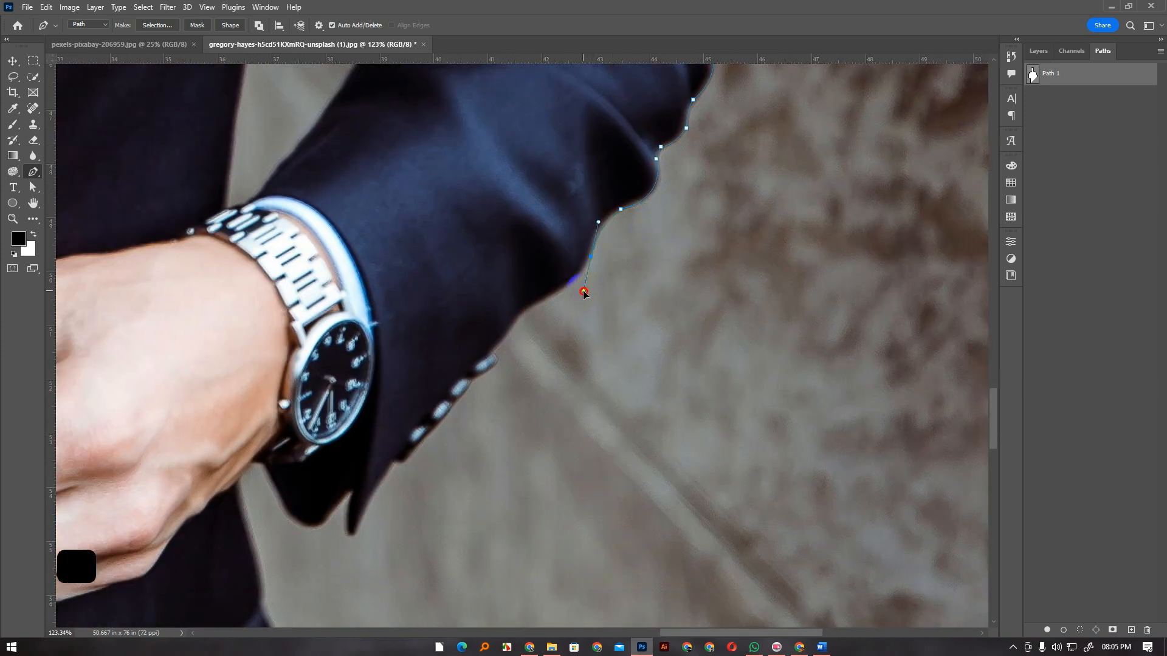
alt+click(591, 257)
click(526, 311)
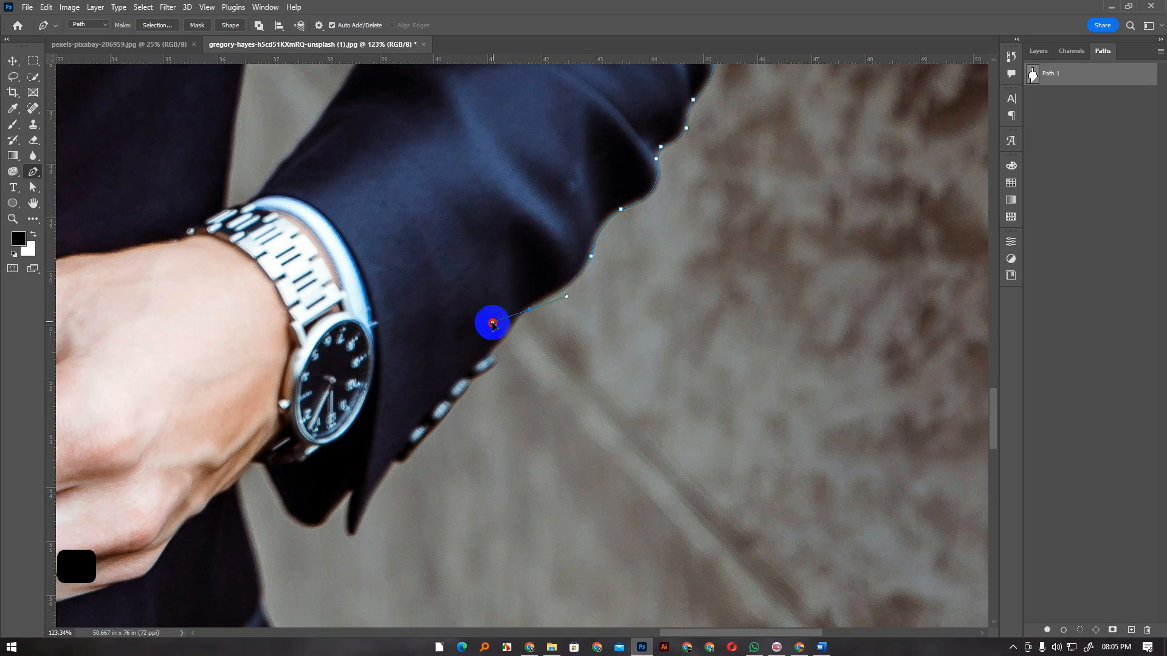
drag(532, 316, 577, 283)
key(ctrl+z)
alt+click(591, 269)
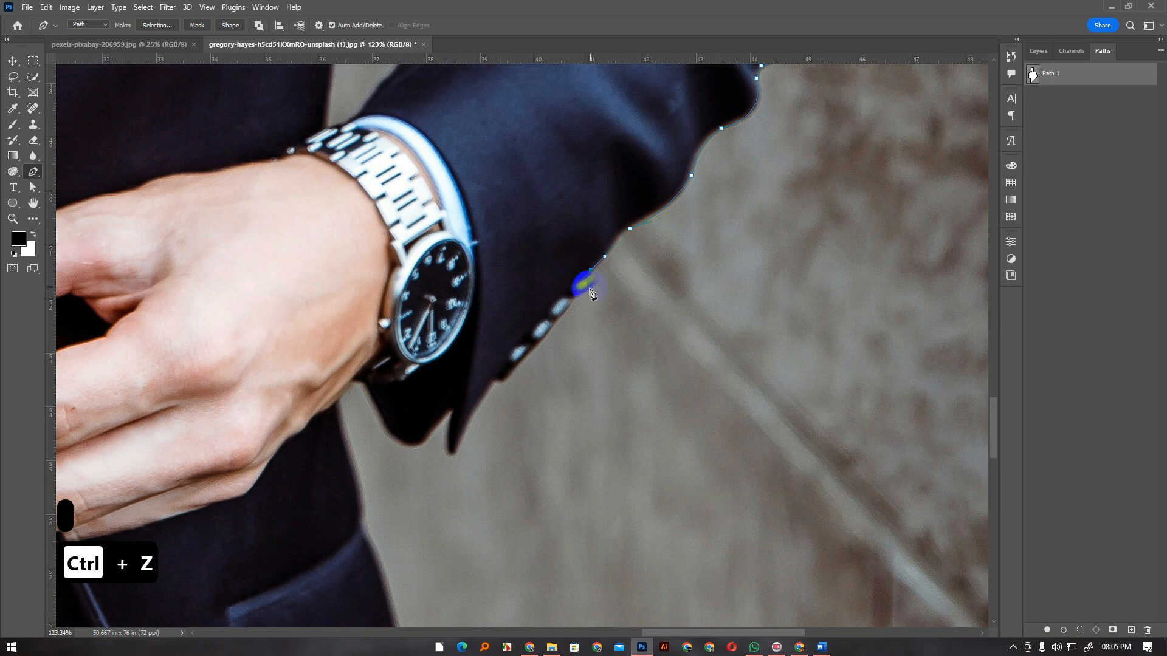
Continue the path around the row of cuff buttons to the corner at the lower end of the button row.
drag(562, 299, 561, 300)
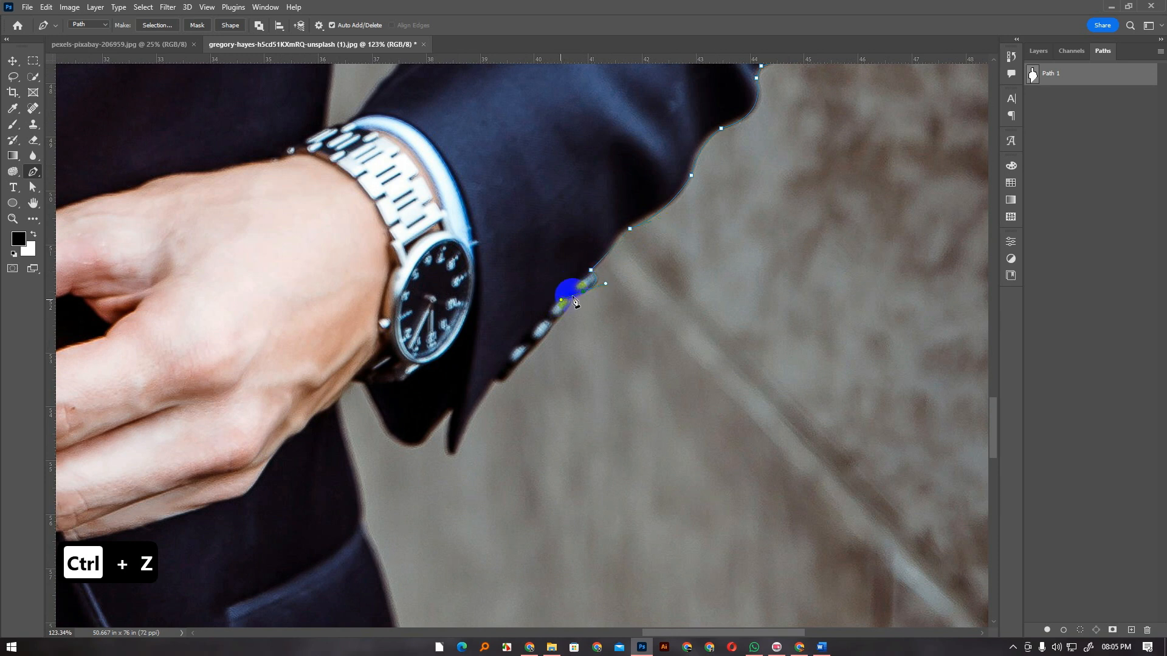
alt+click(584, 292)
scroll(588, 304, down, 2)
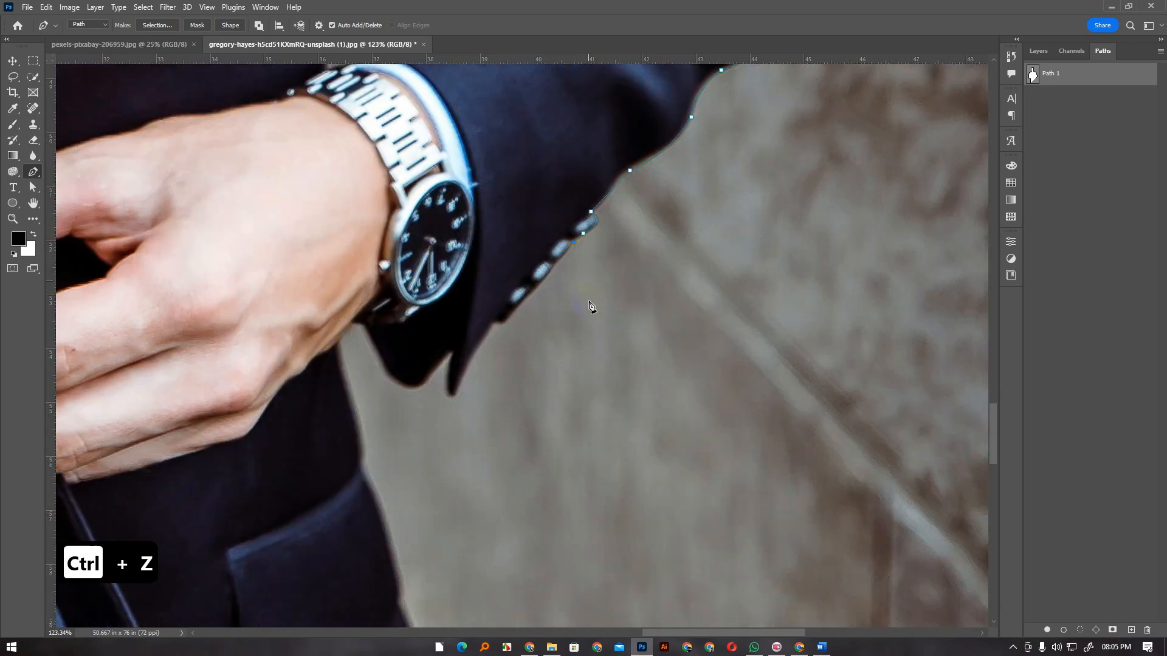
click(503, 316)
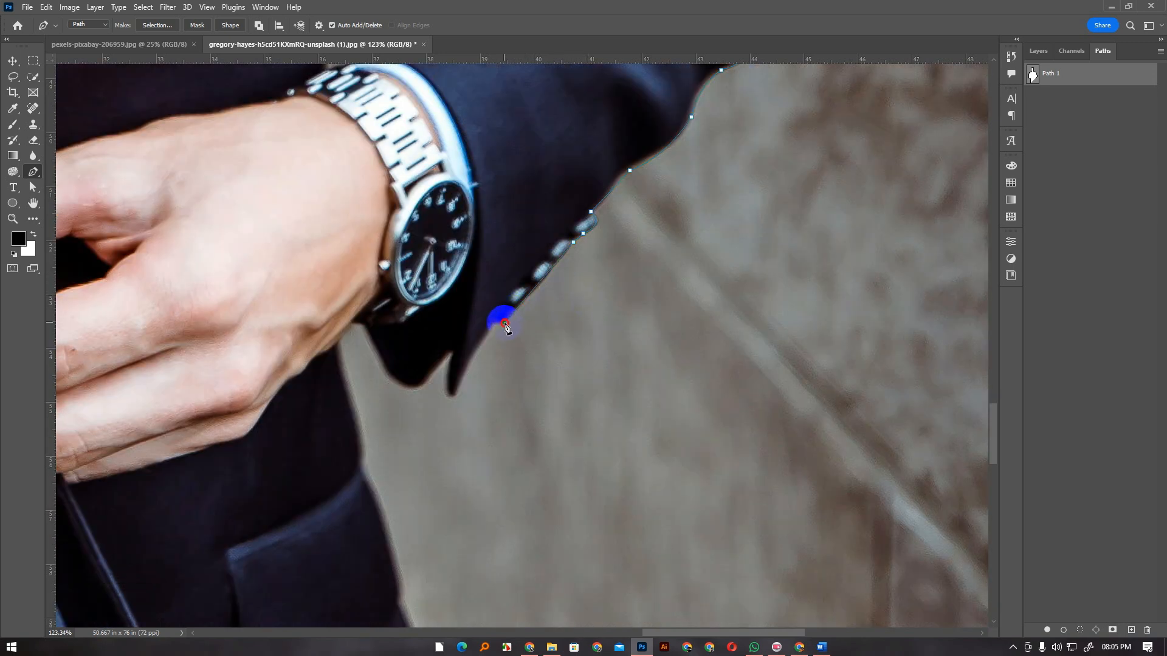
click(497, 322)
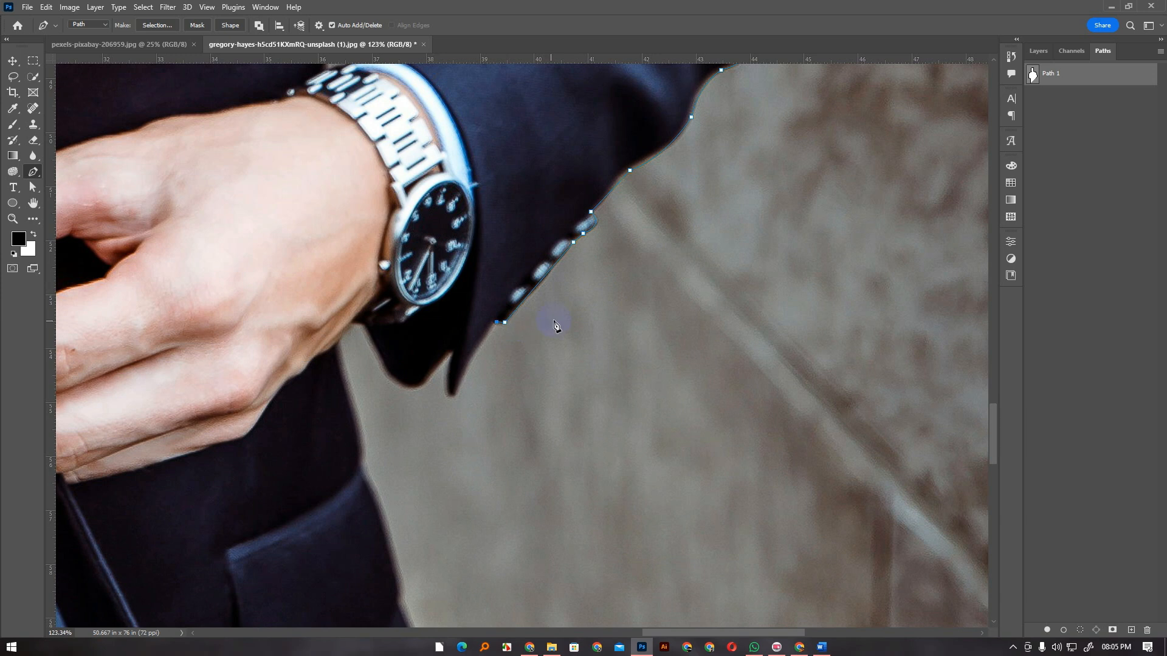
Trace the pointed cuff tip, the notch beside it and the rounded cuff underside up to the wrist below the watch.
scroll(517, 328, down, 2)
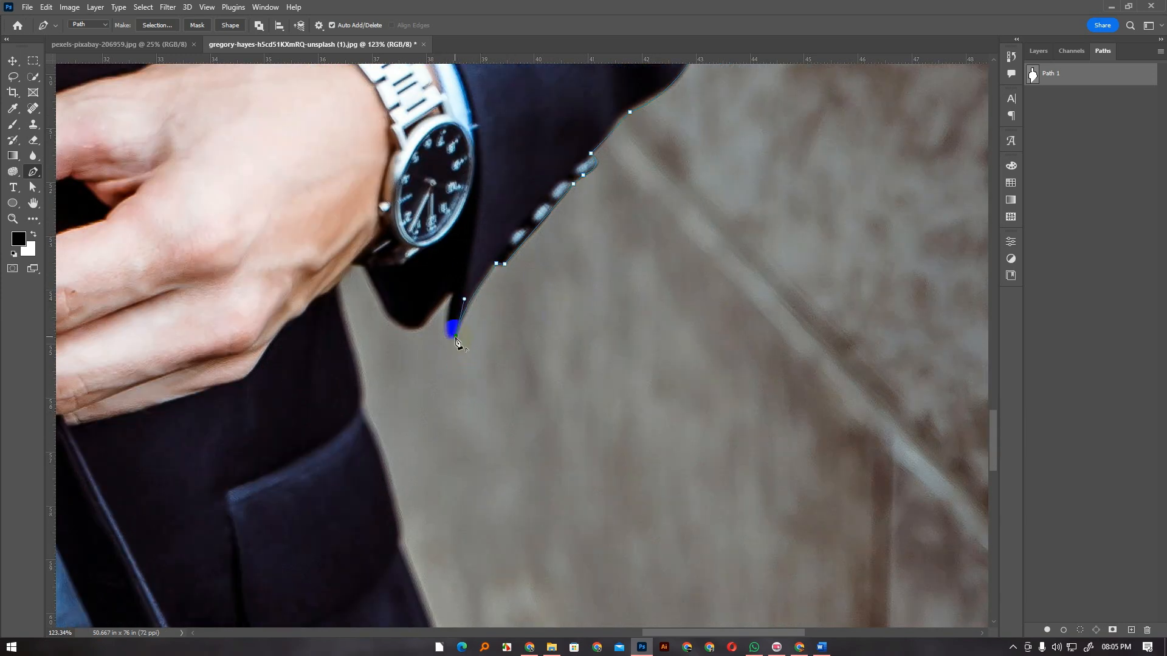
drag(448, 322, 455, 298)
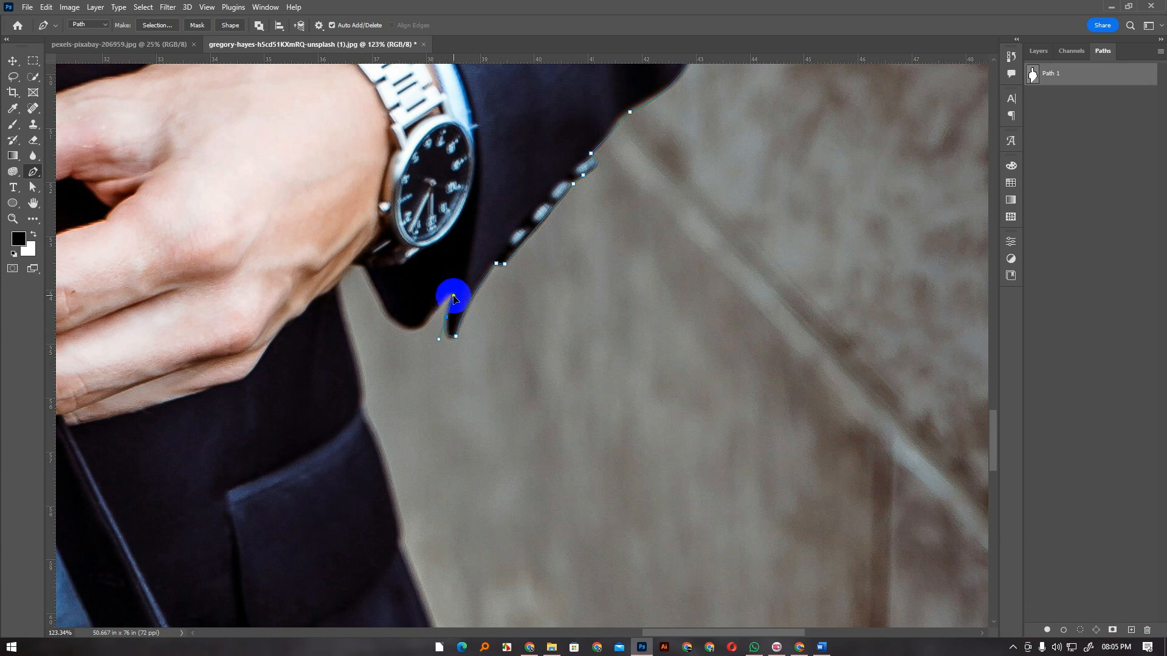
click(452, 294)
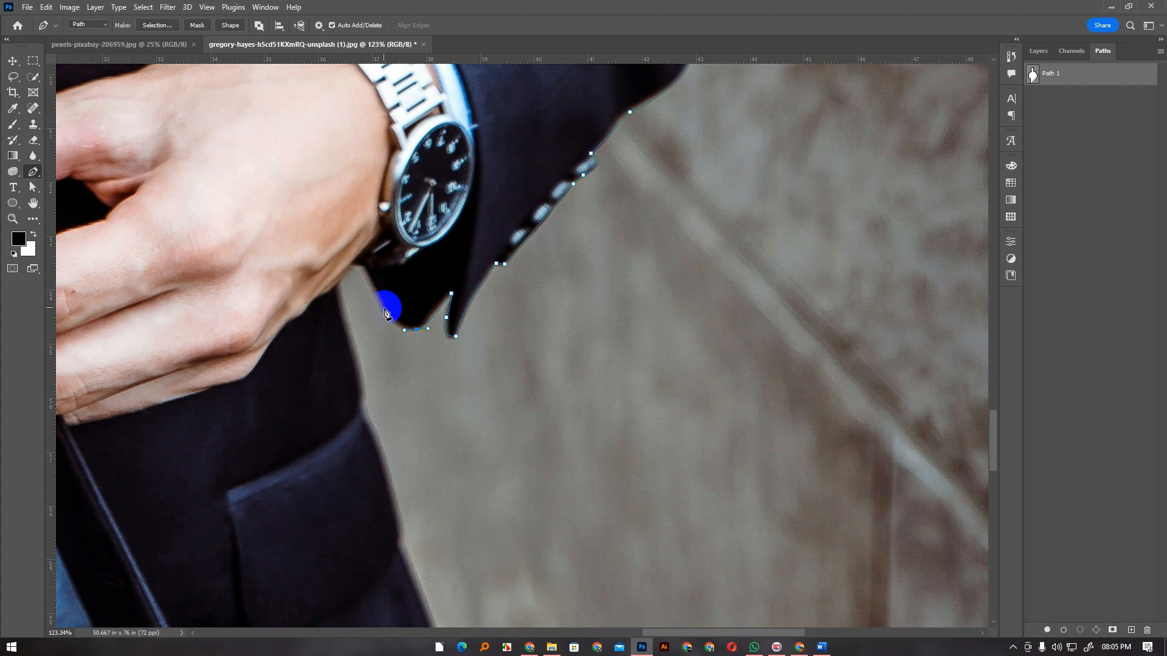
drag(372, 289, 362, 258)
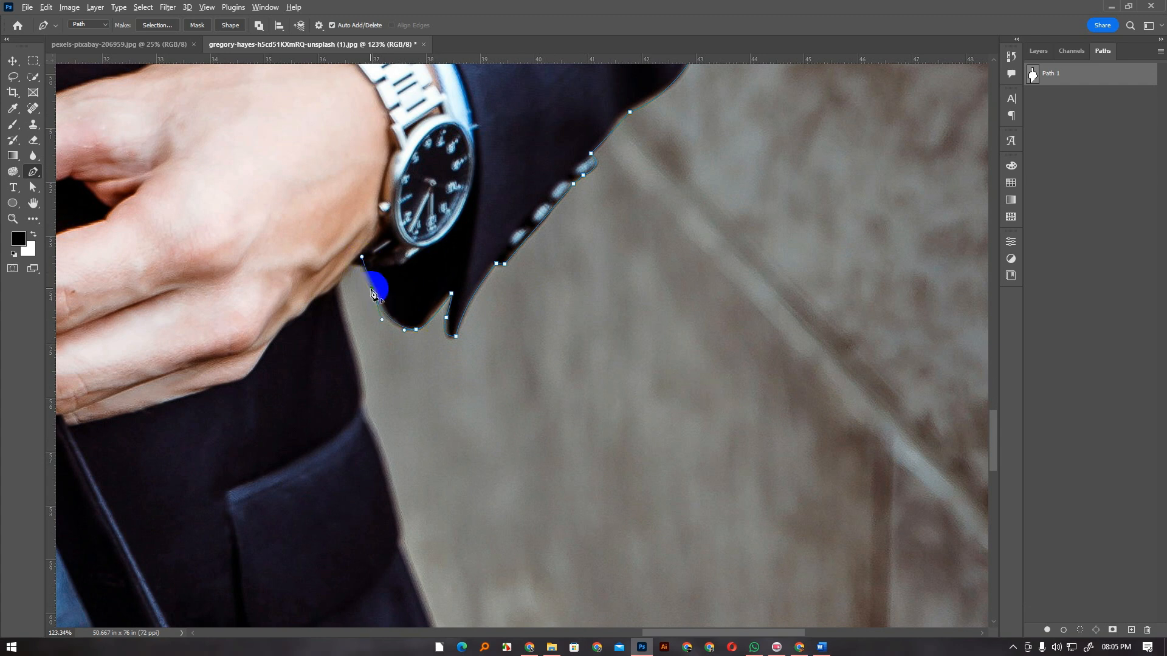
click(372, 290)
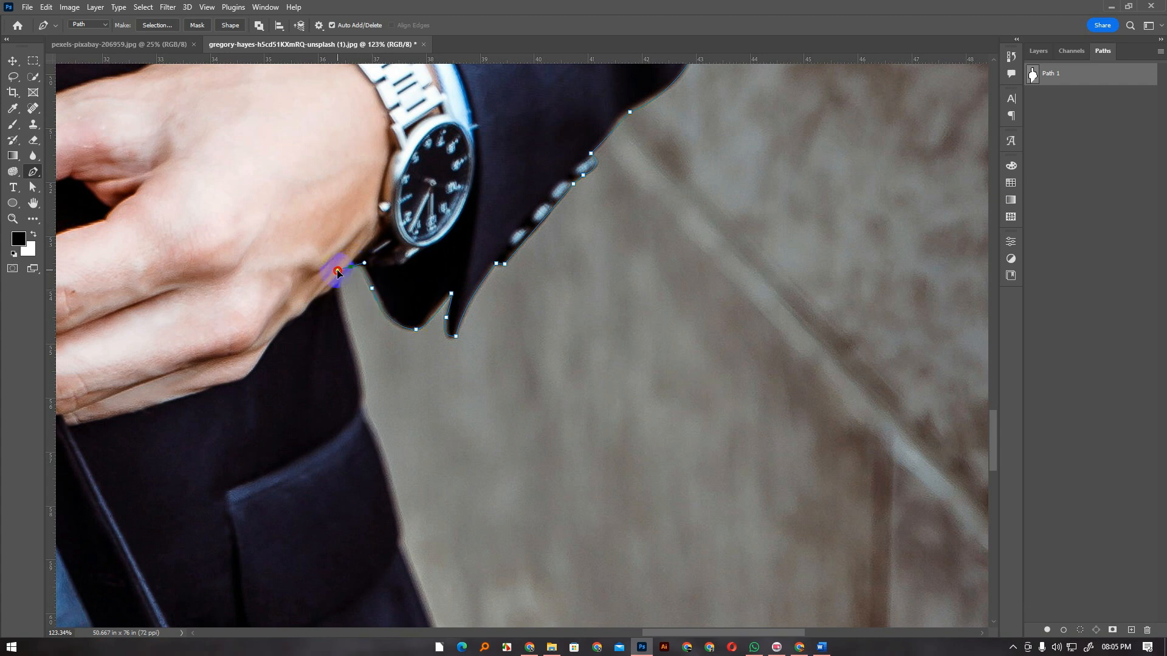
Follow the hand's edge to the jacket and trace the jacket side down to the top of the pocket flap, trimming the handle.
click(339, 283)
scroll(337, 298, down, 2)
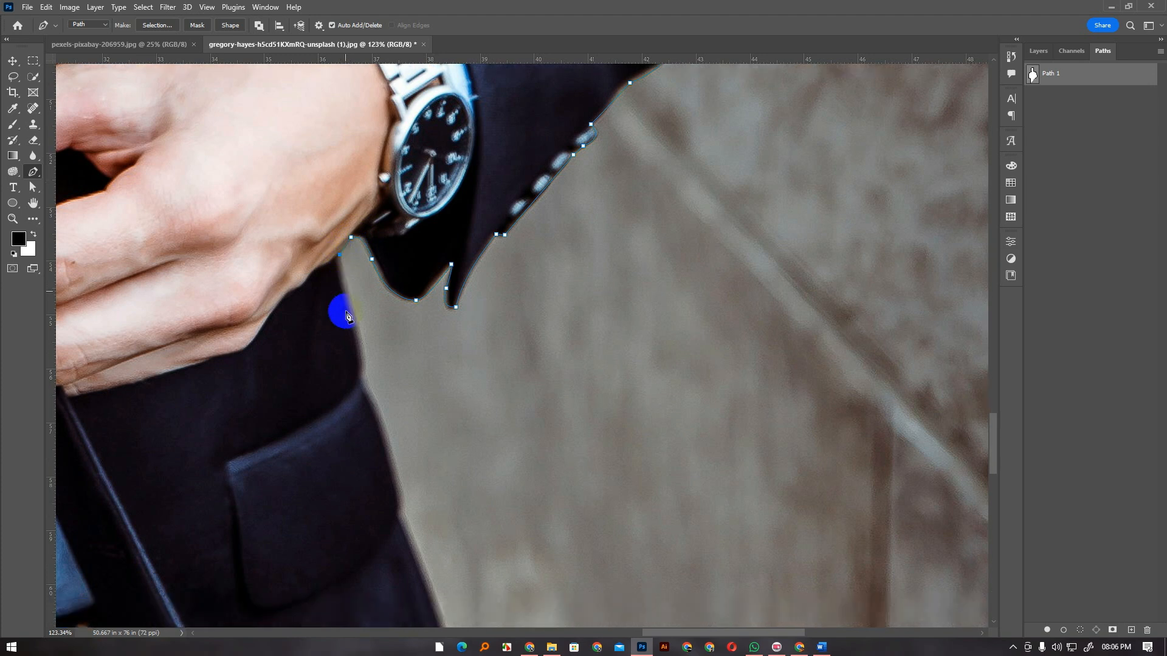
drag(363, 347, 401, 414)
alt+click(363, 347)
scroll(381, 377, down, 2)
scroll(384, 381, down, 1)
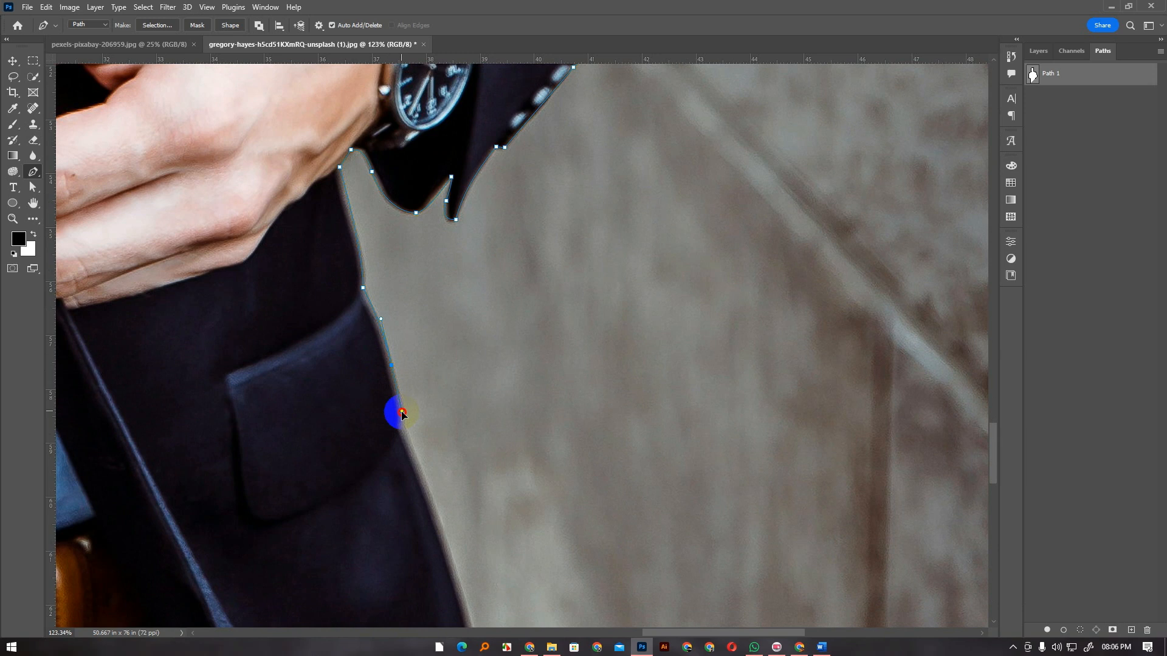
Trace the jacket side past the pocket flap, replacing the misplaced anchor with a corner at the flap's lower end.
scroll(411, 398, down, 6)
drag(420, 481, 436, 522)
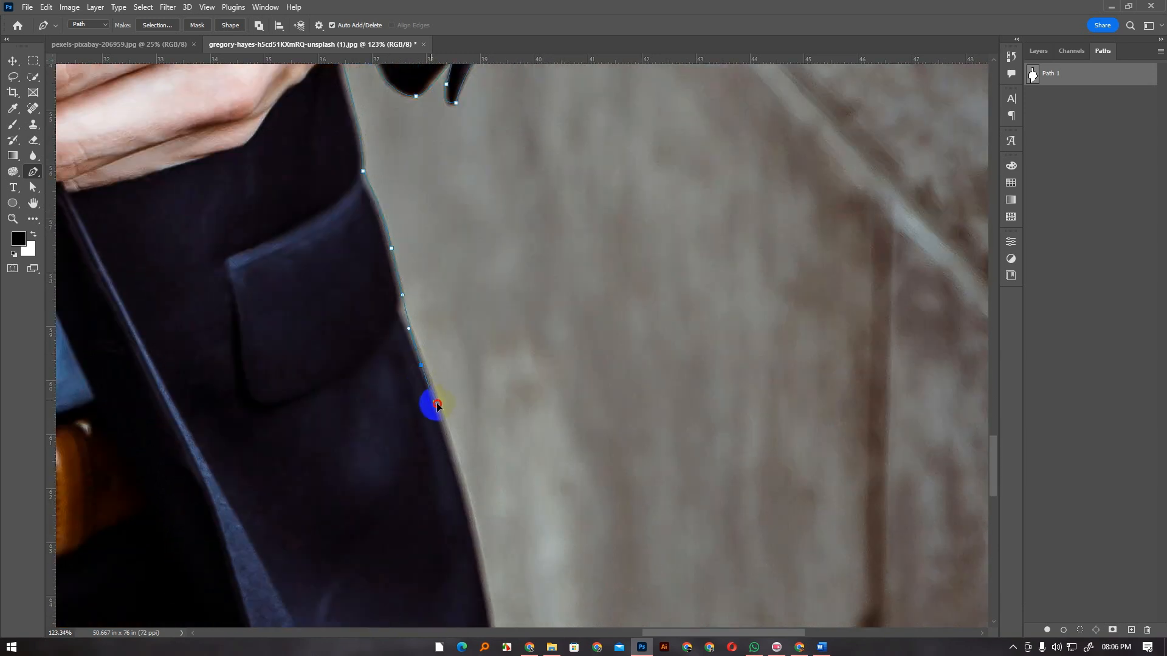
key(ctrl+z)
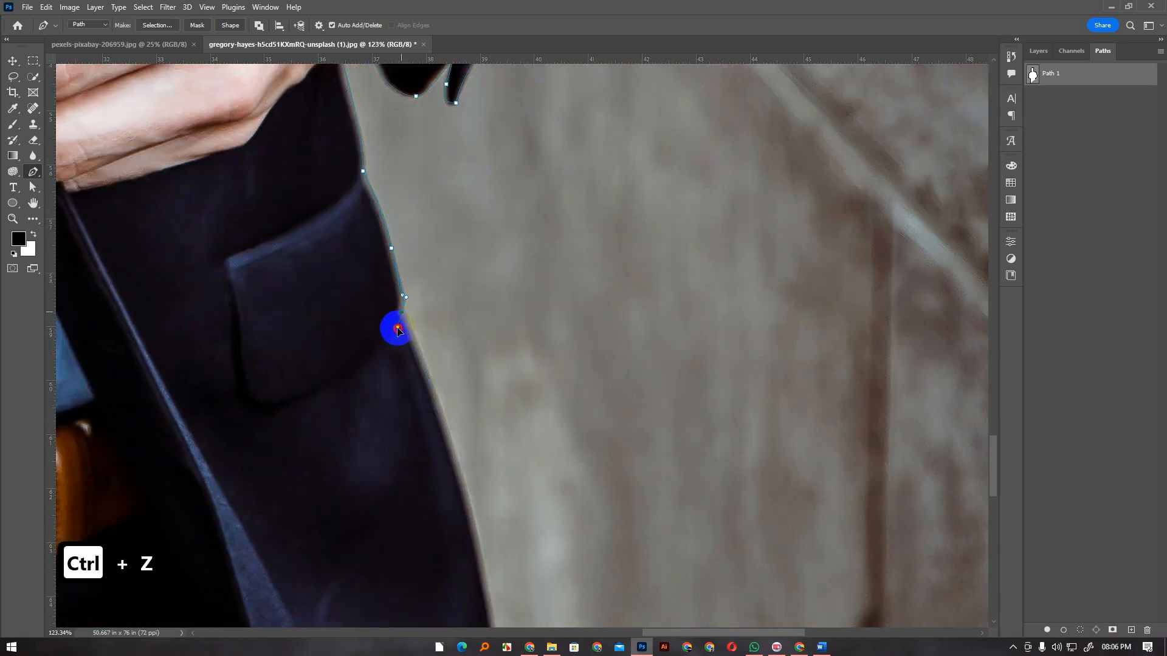
drag(400, 330, 400, 330)
alt+click(402, 312)
drag(446, 430, 461, 477)
Continue the path down the long curved outer edge of the jacket to the slight bend above the hem.
scroll(461, 479, down, 14)
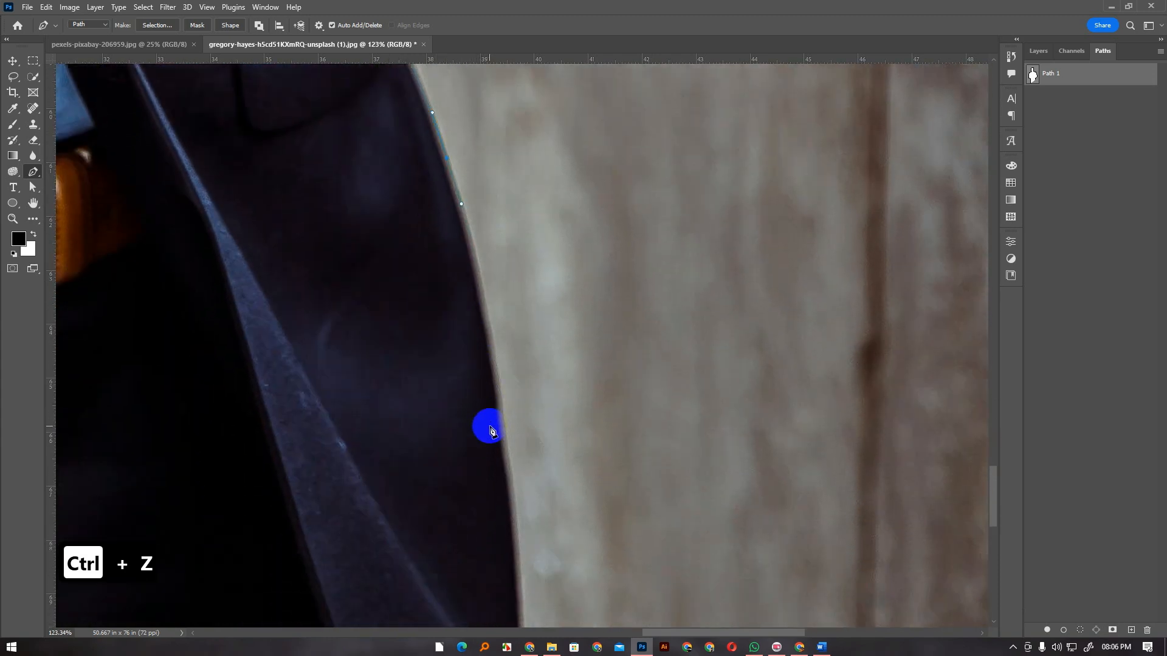
drag(498, 398, 508, 481)
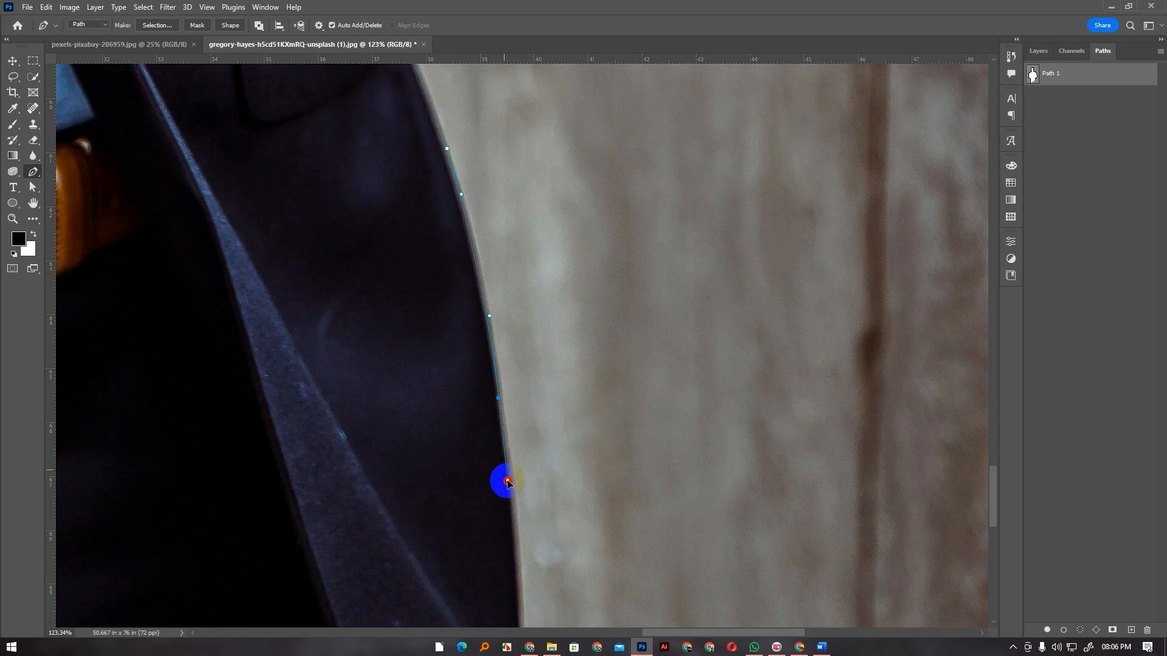
scroll(508, 482, down, 13)
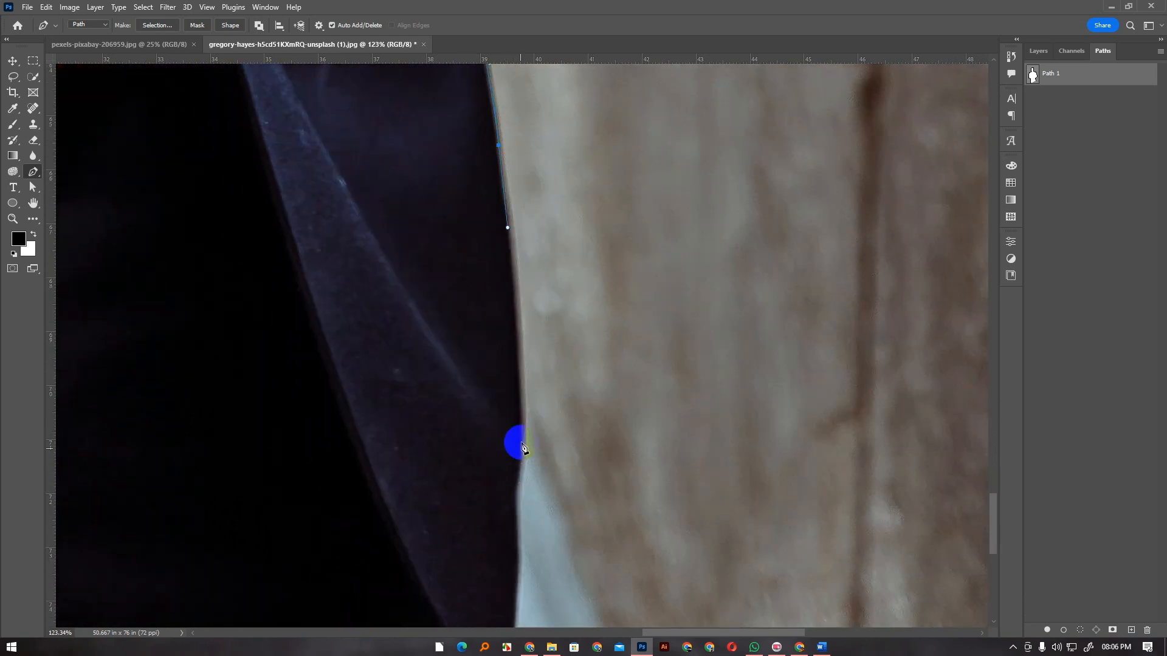
drag(516, 488, 496, 589)
alt+click(516, 488)
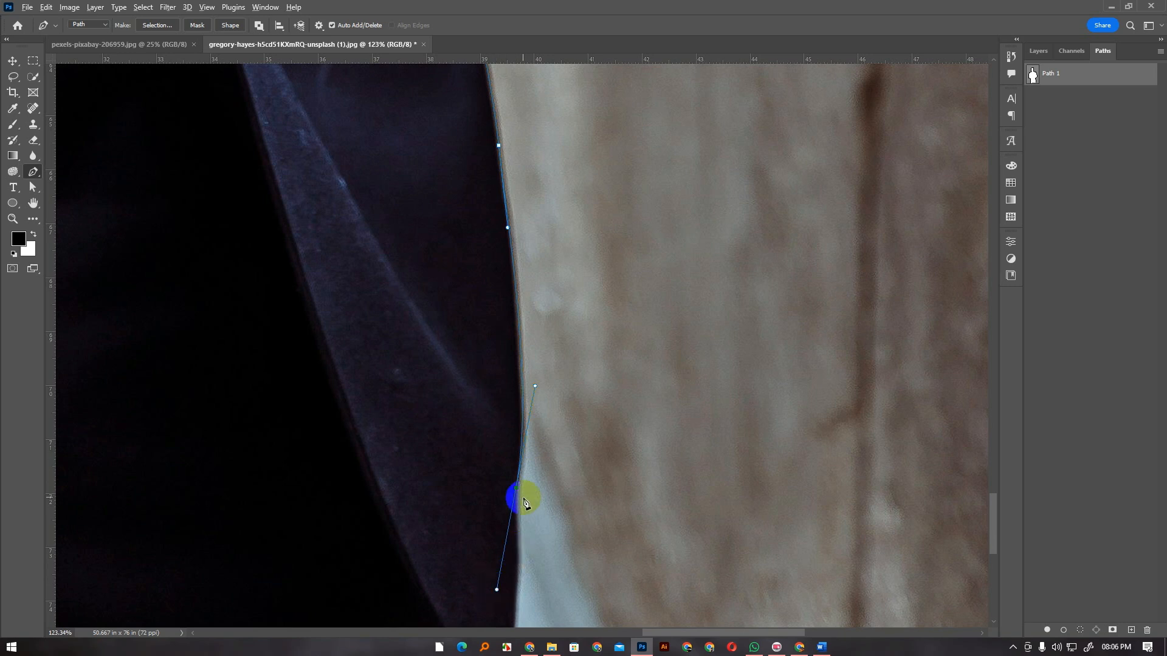
Trace around the jacket's rounded lower corner to the trouser leg and down to the photo's bottom edge.
drag(531, 503, 579, 195)
drag(535, 376, 503, 394)
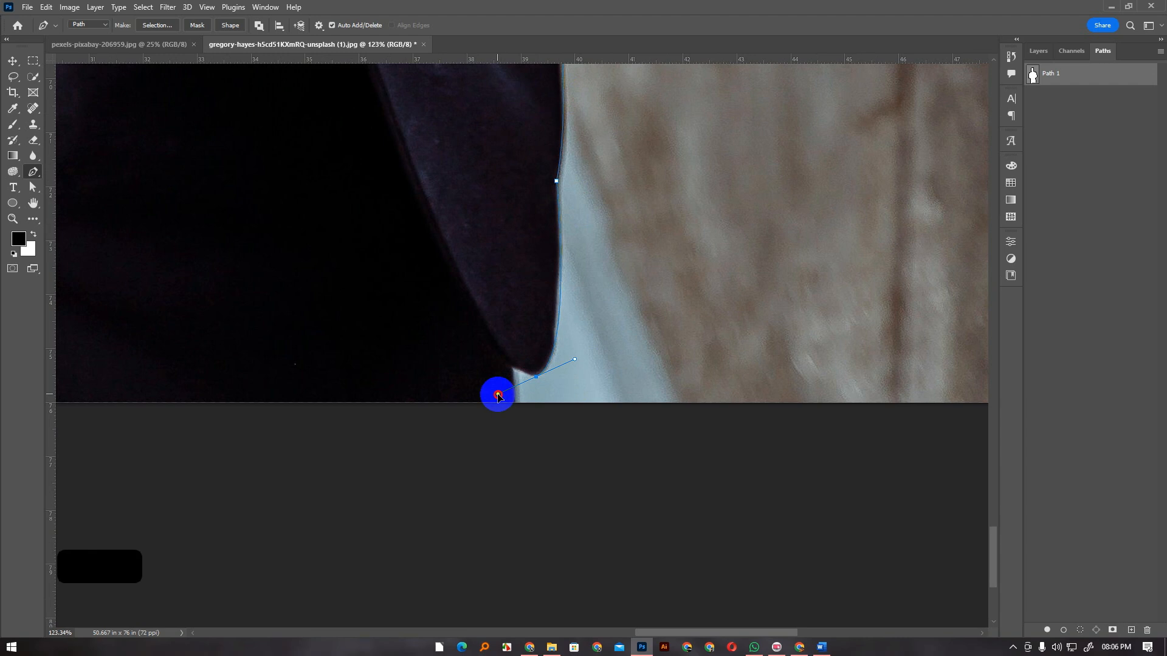
alt+click(536, 377)
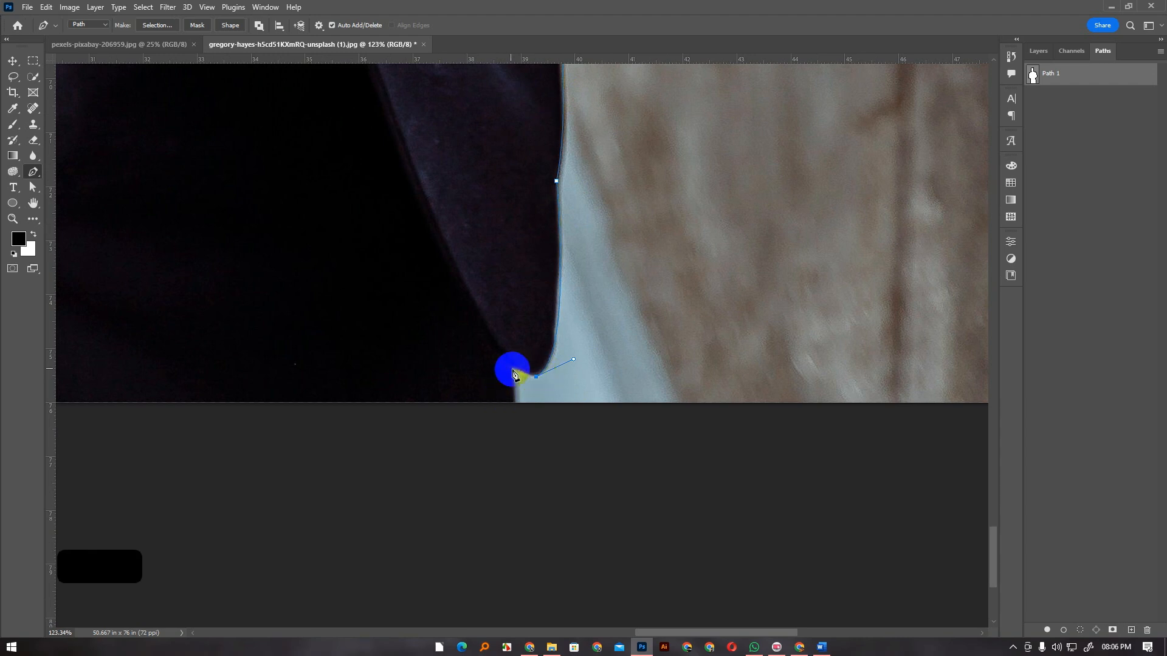
click(514, 369)
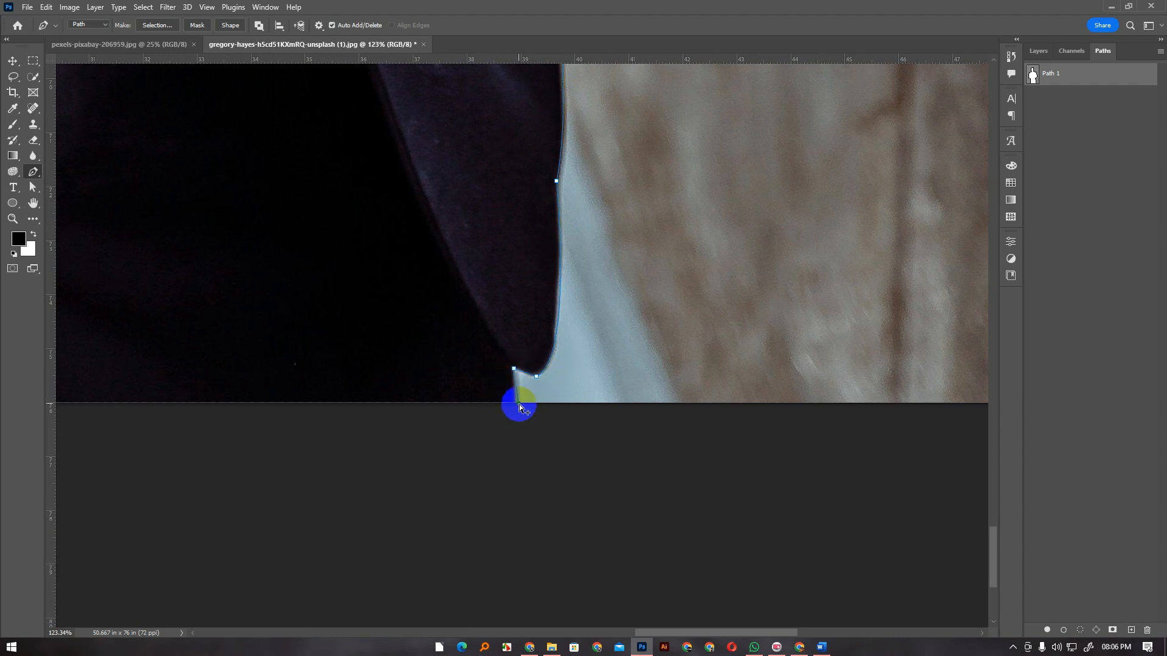
scroll(519, 406, down, 4)
scroll(288, 375, up, 2)
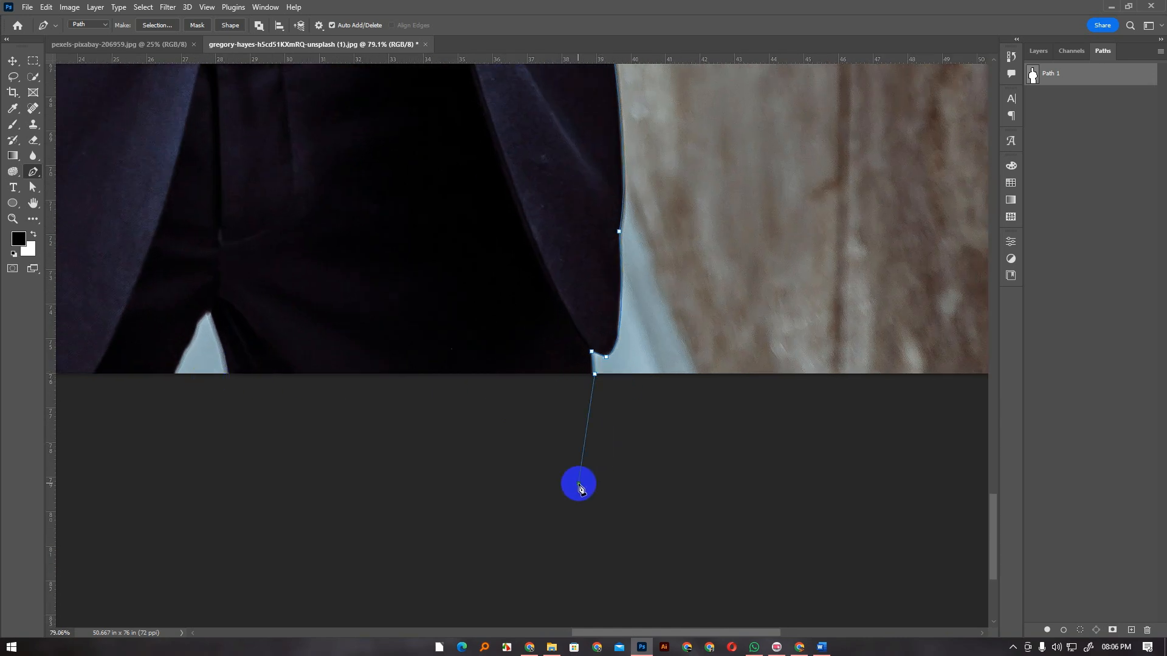
click(578, 484)
click(517, 500)
click(393, 483)
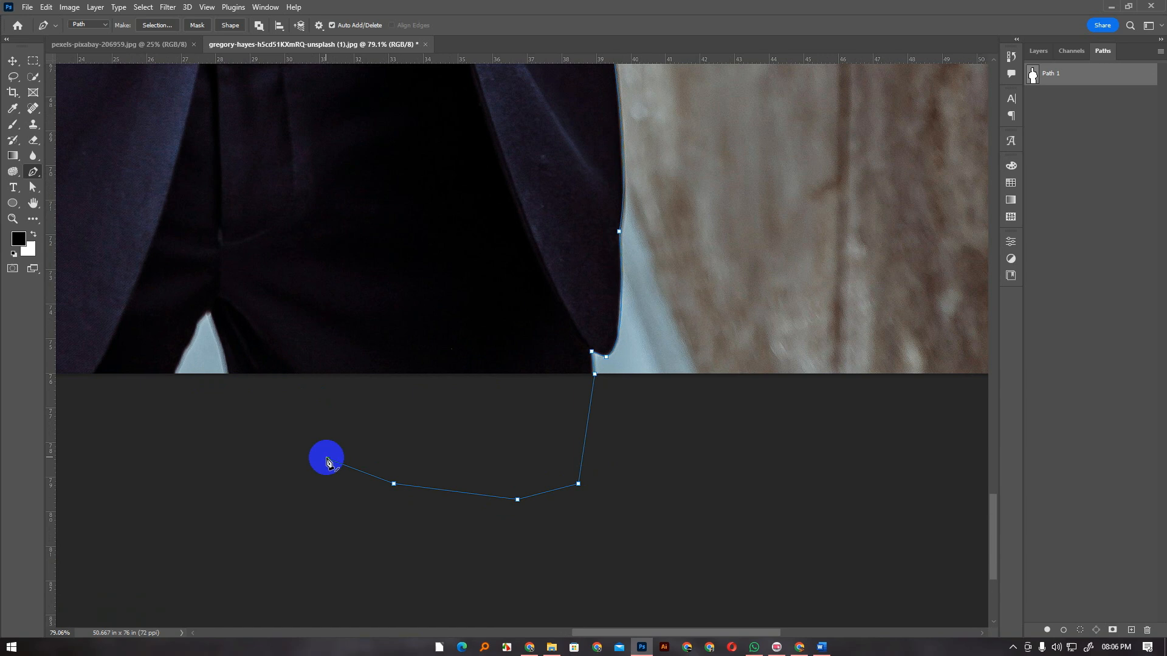
key(ctrl+z)
key(ctrl+z)
key(ctrl+z)
key(ctrl+z)
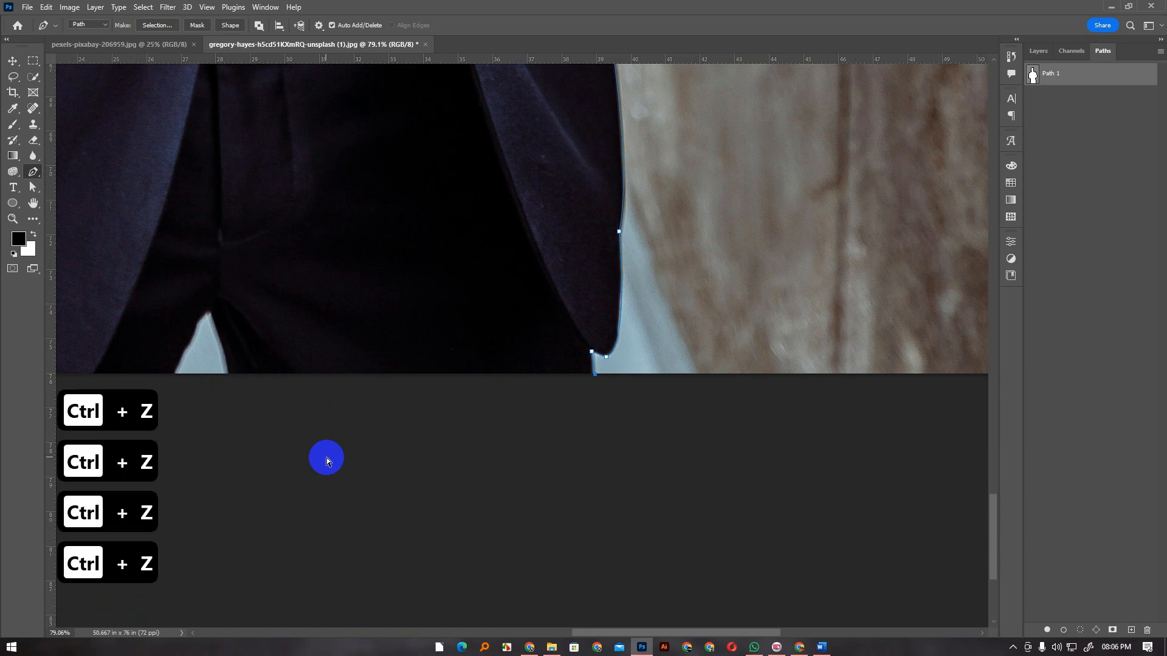
Run the path along the photo's bottom edge to the inner trouser leg and trace around the gap between the legs.
click(227, 374)
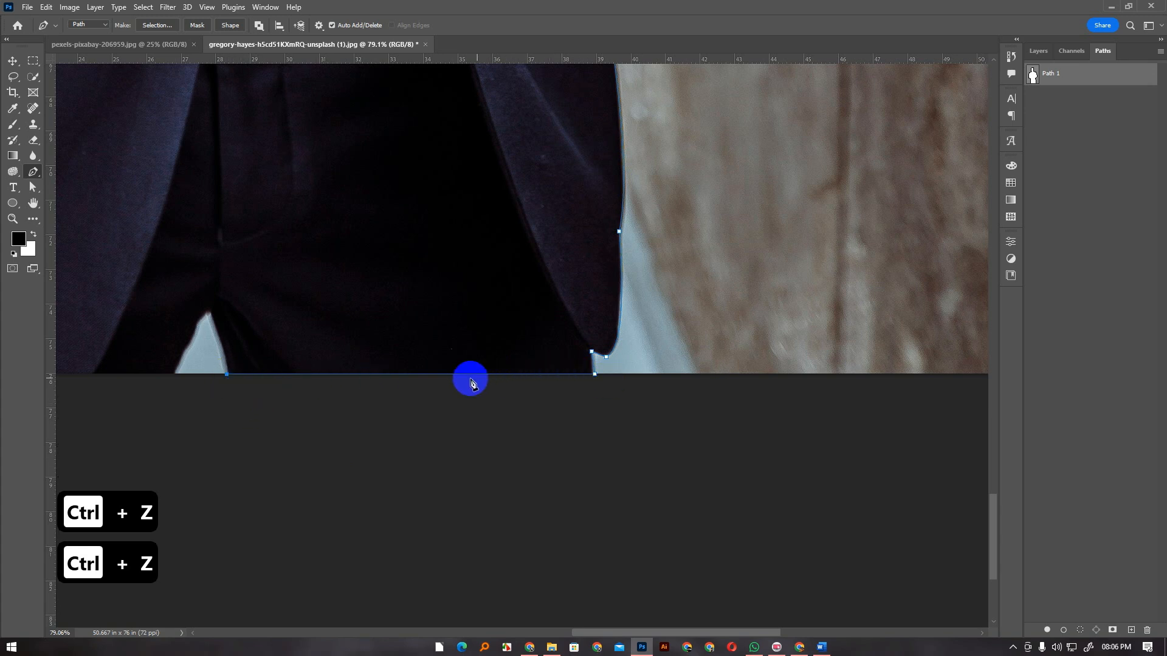
scroll(556, 328, up, 2)
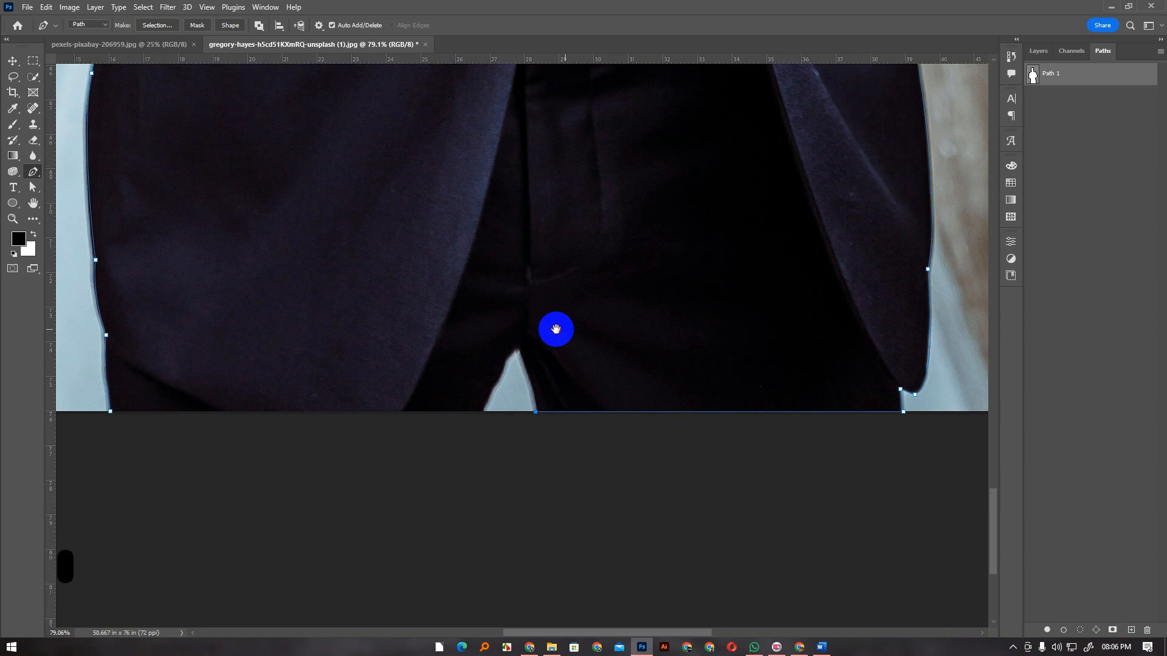
scroll(525, 356, up, 1)
mouse_move(504, 332)
mouse_down()
mouse_move(483, 301)
mouse_move(487, 344)
mouse_up()
drag(460, 395, 444, 404)
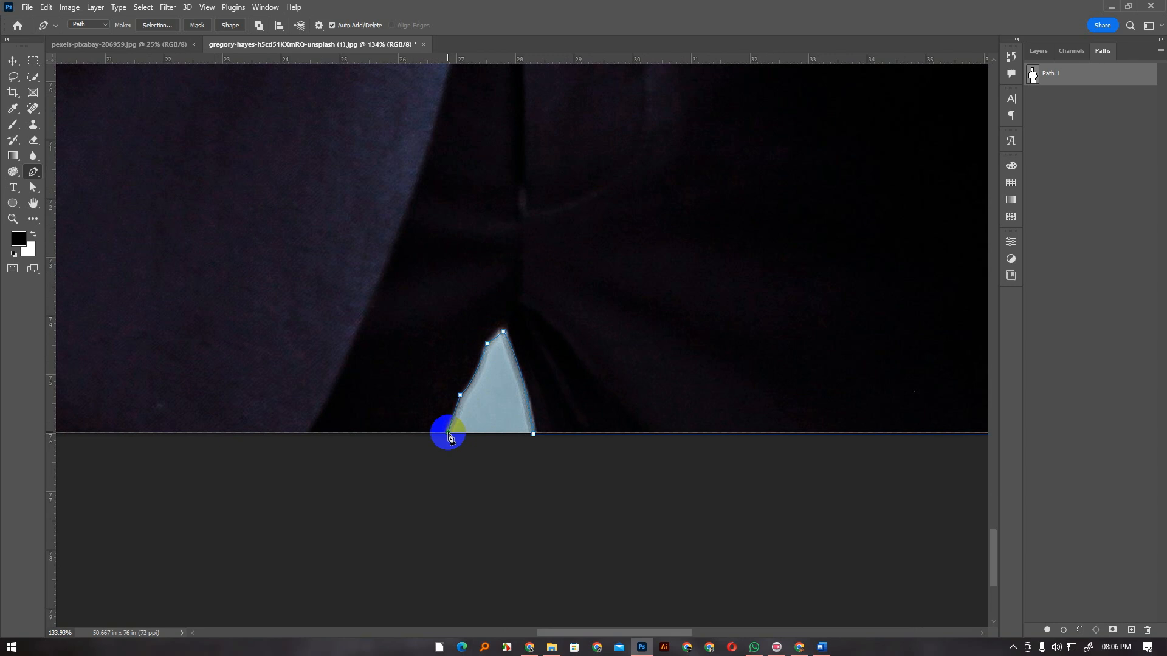
Close the outline along the photo's bottom edge at its starting anchor below the opposite side of the jacket.
scroll(462, 419, down, 5)
scroll(158, 423, up, 1)
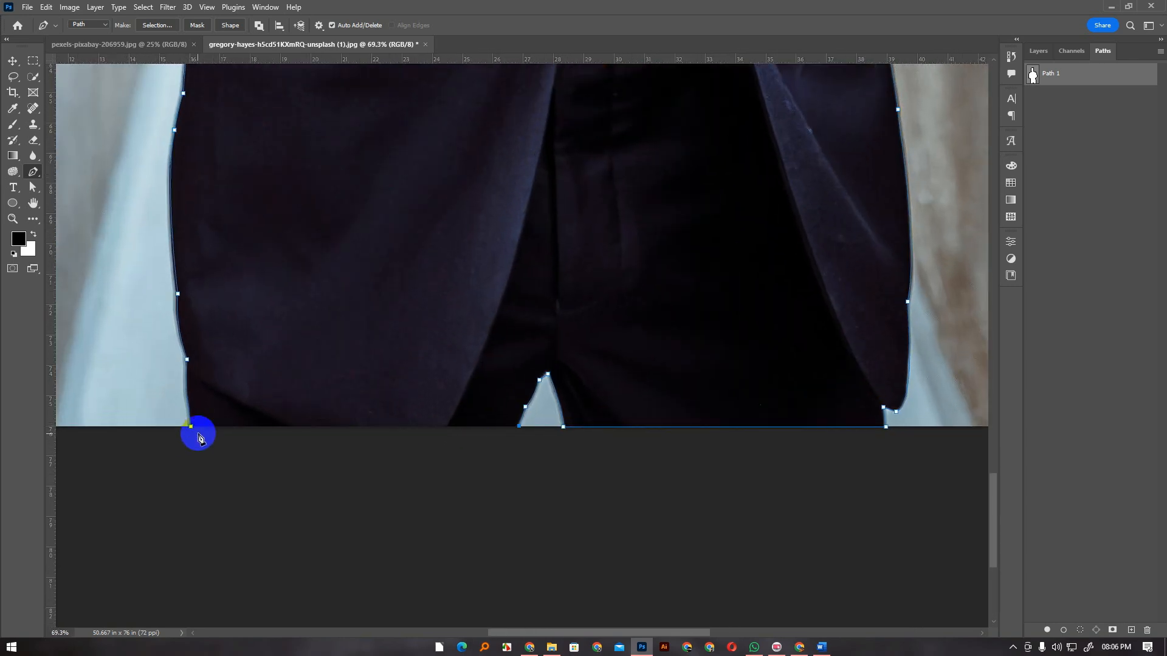
click(192, 433)
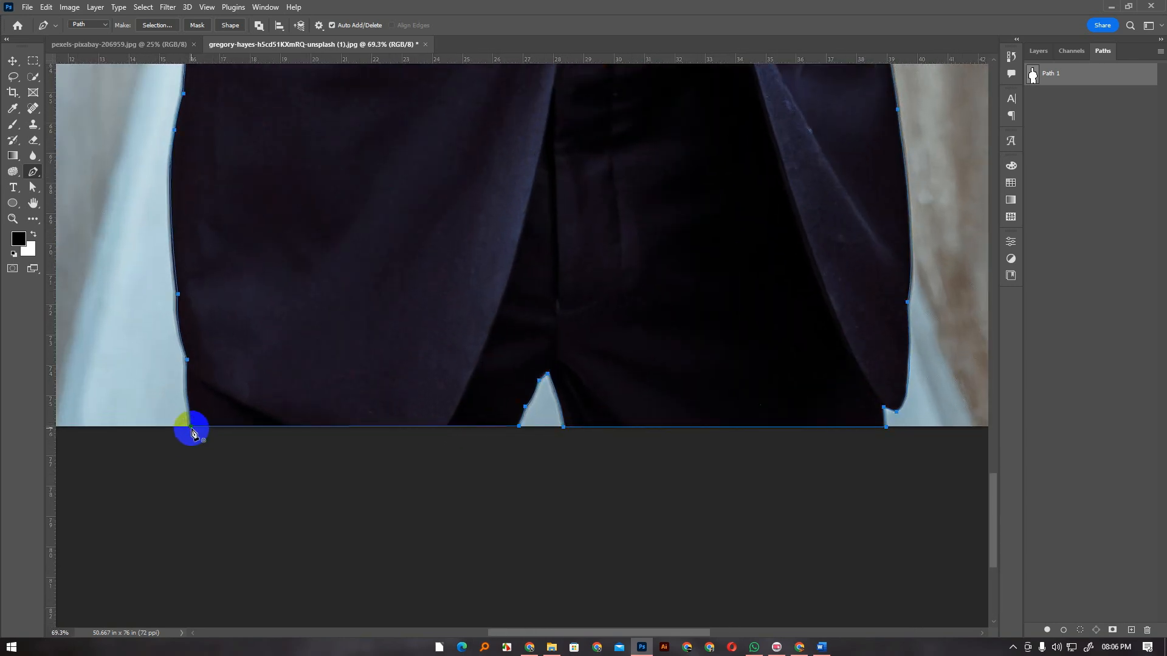
Start a new subpath at the armpit of the arm without the watch and trace the gap's torso edge down to the sleeve.
scroll(395, 456, down, 3)
scroll(437, 465, up, 3)
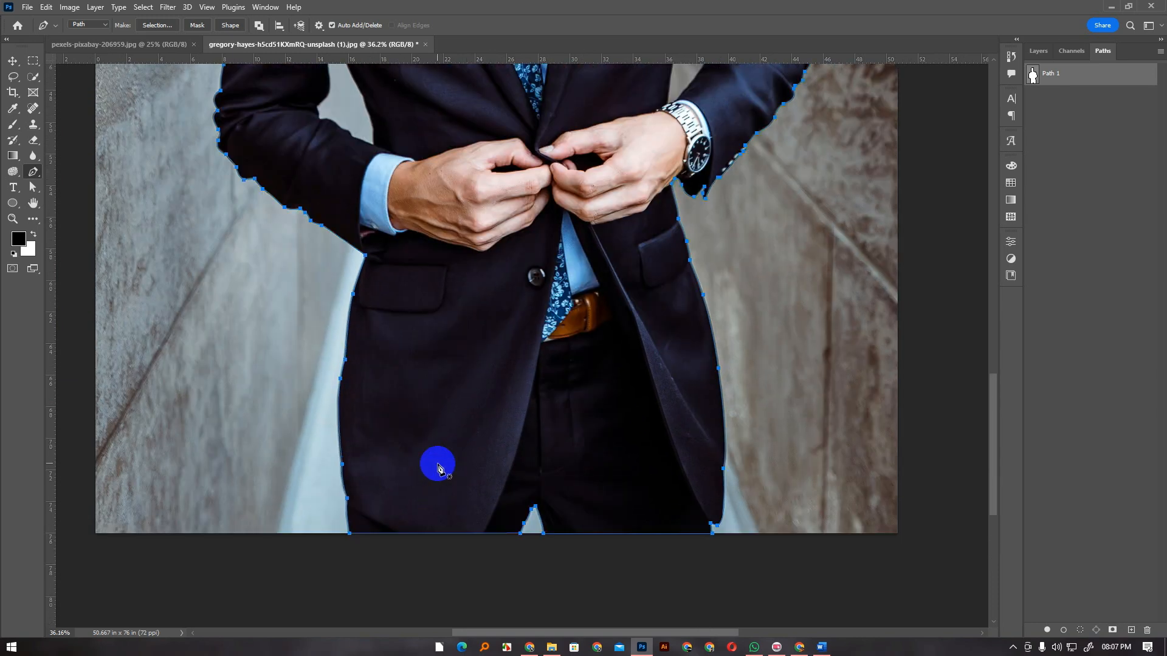
scroll(397, 398, up, 2)
scroll(302, 352, up, 3)
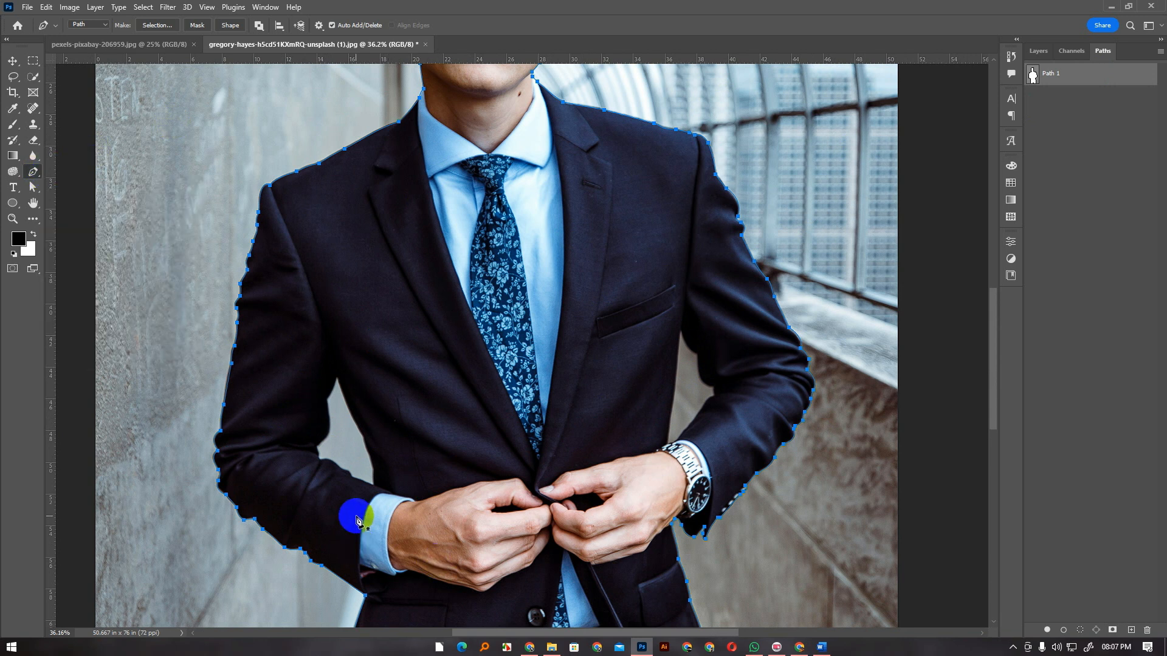
scroll(352, 477, up, 3)
scroll(364, 469, up, 2)
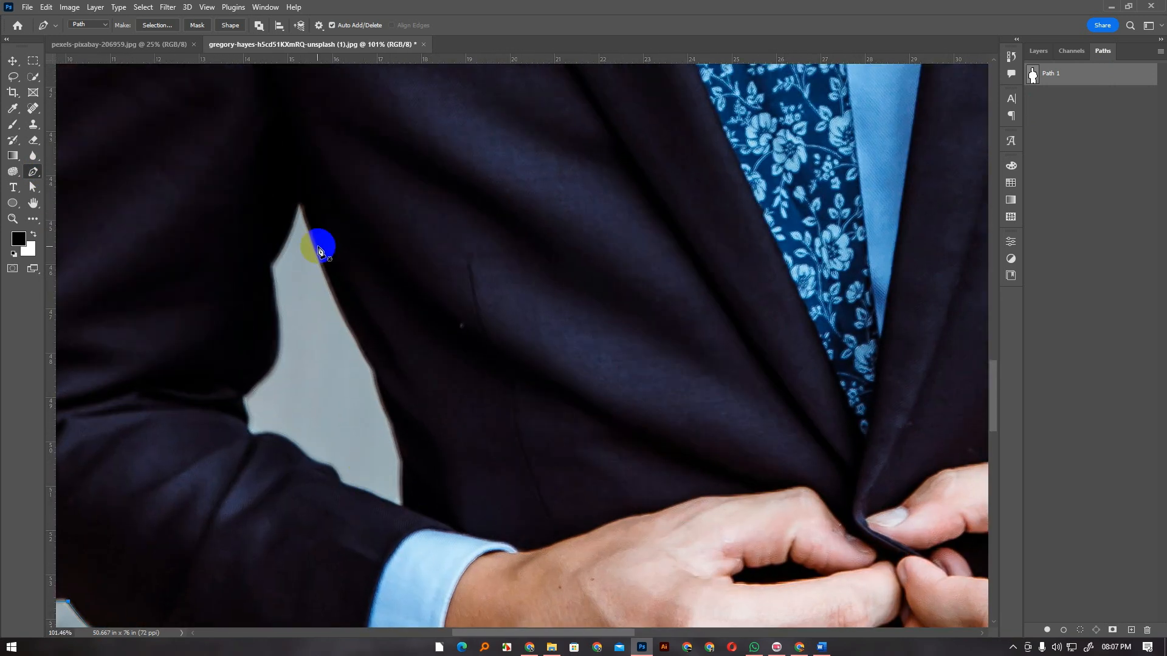
click(299, 208)
drag(375, 368, 406, 400)
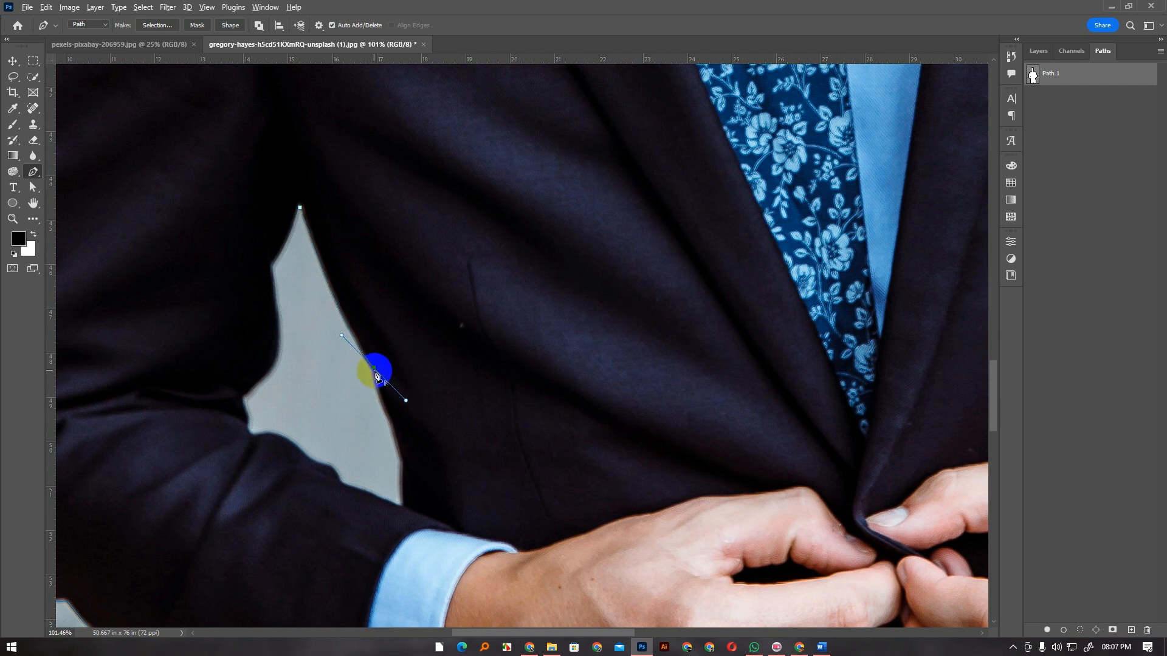
scroll(409, 411, down, 3)
drag(392, 346, 408, 440)
alt+click(392, 347)
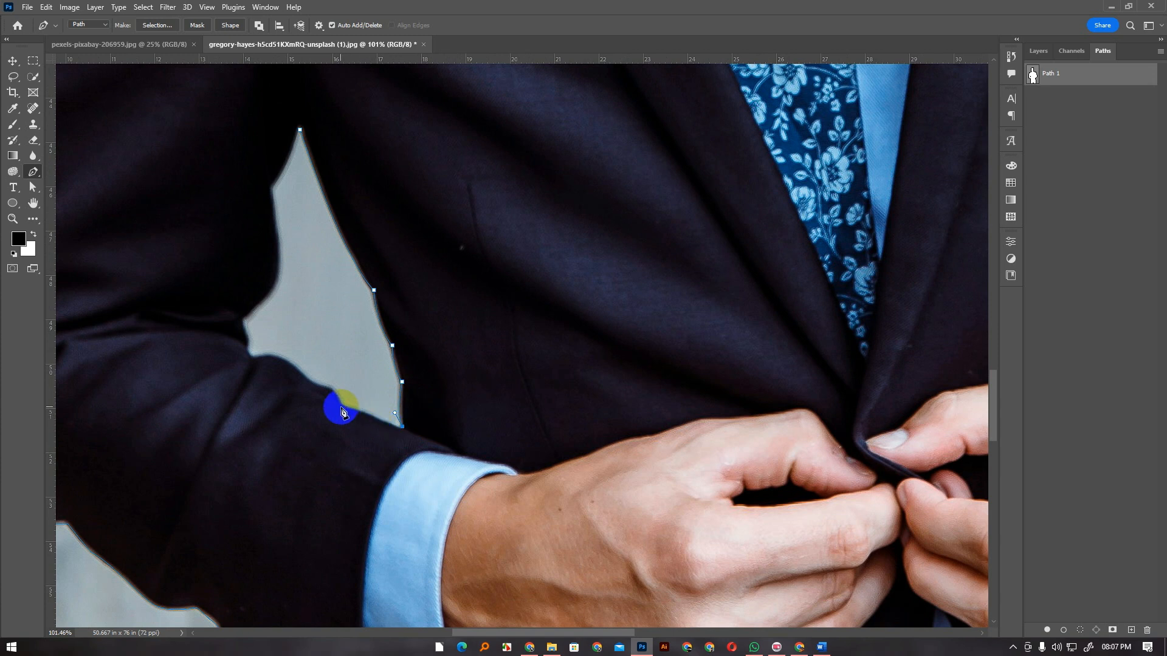
Continue the gap outline along the upper edge of the forearm sleeve to the inner elbow.
drag(343, 411, 234, 367)
alt+click(317, 385)
click(247, 349)
drag(246, 326, 296, 268)
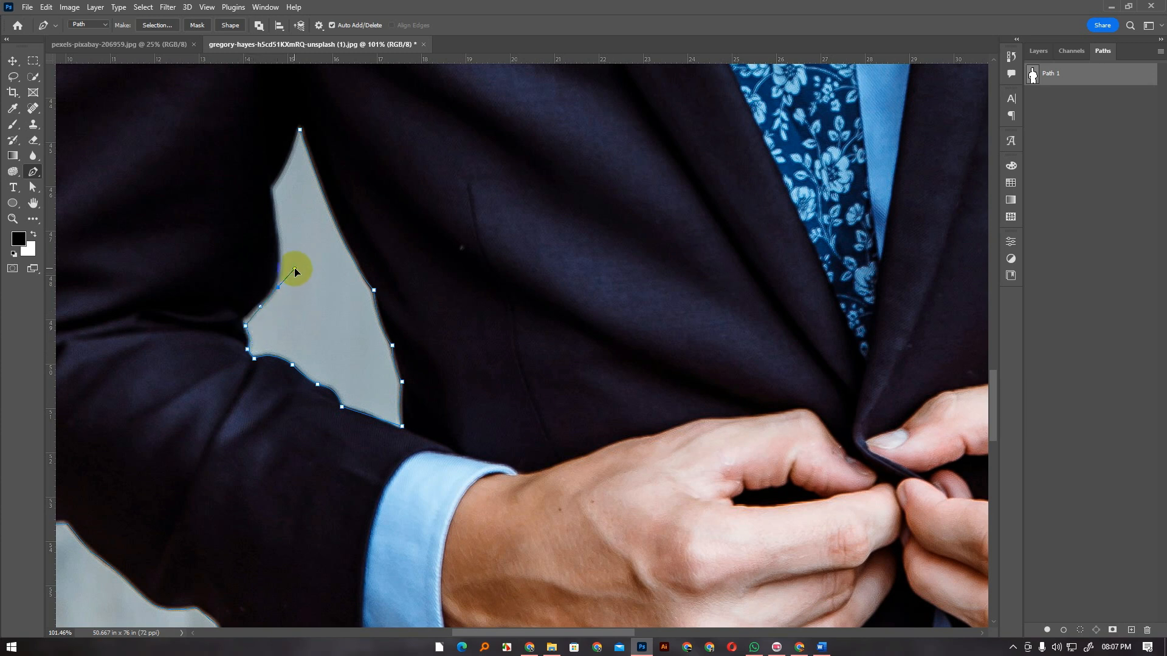
key(ctrl+z)
key(ctrl+z)
key(ctrl+z)
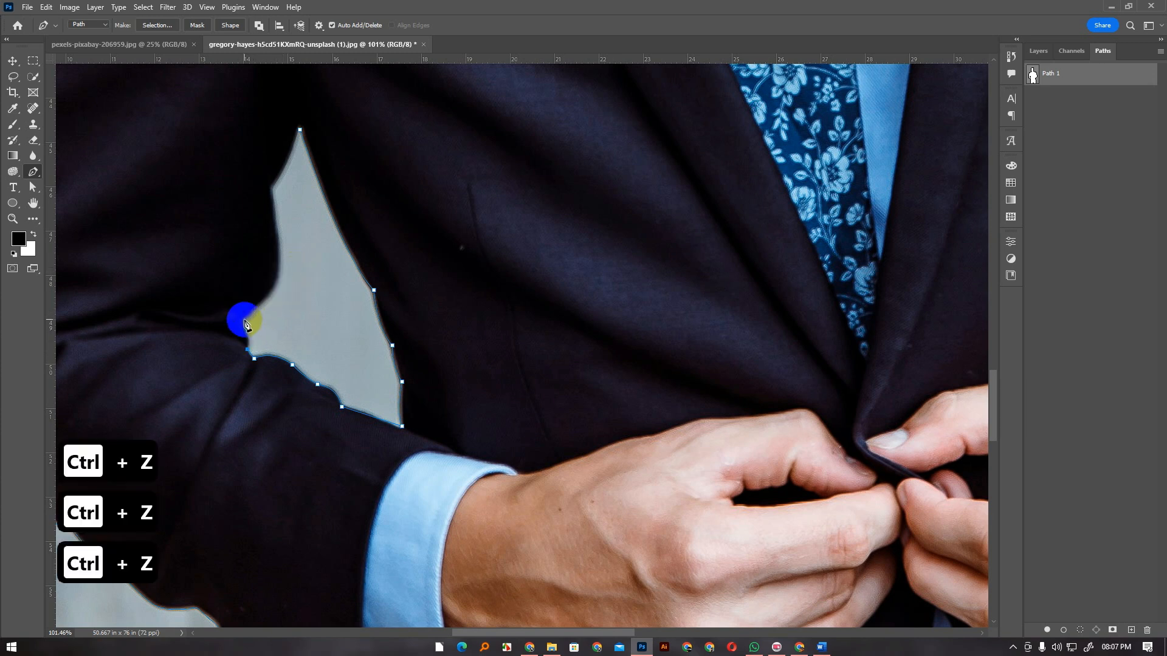
Trace the gap's inner elbow and upper-sleeve edge and close the outline at its starting anchor at the armpit.
drag(243, 323, 272, 263)
alt+click(244, 323)
scroll(287, 291, up, 2)
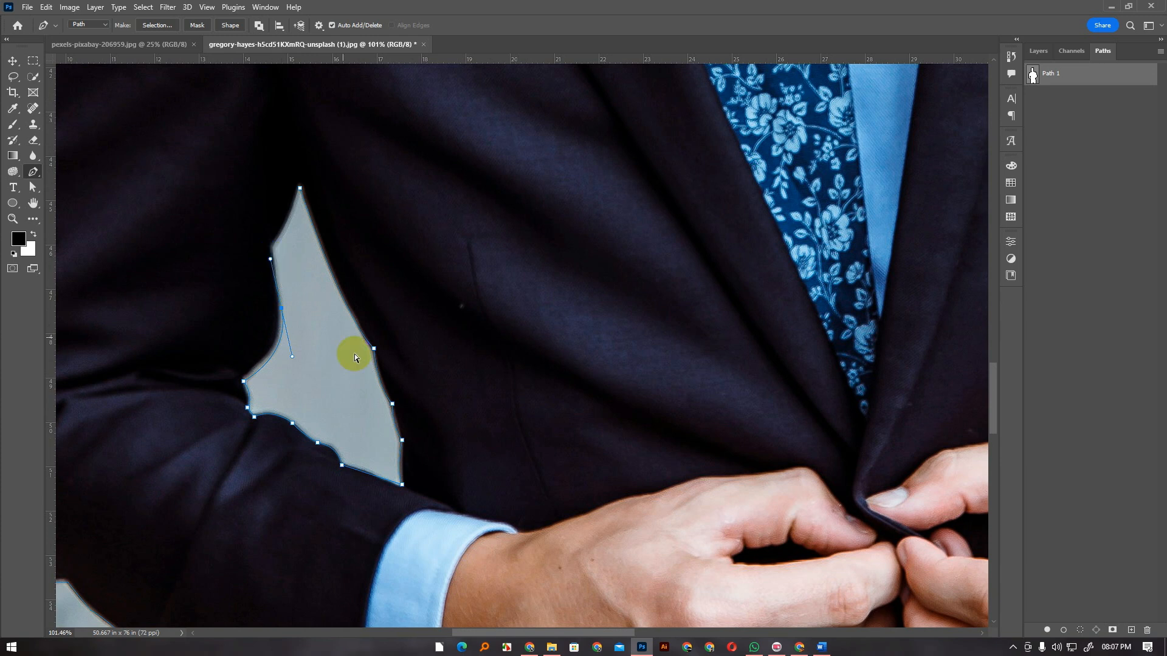
scroll(299, 273, up, 1)
click(271, 291)
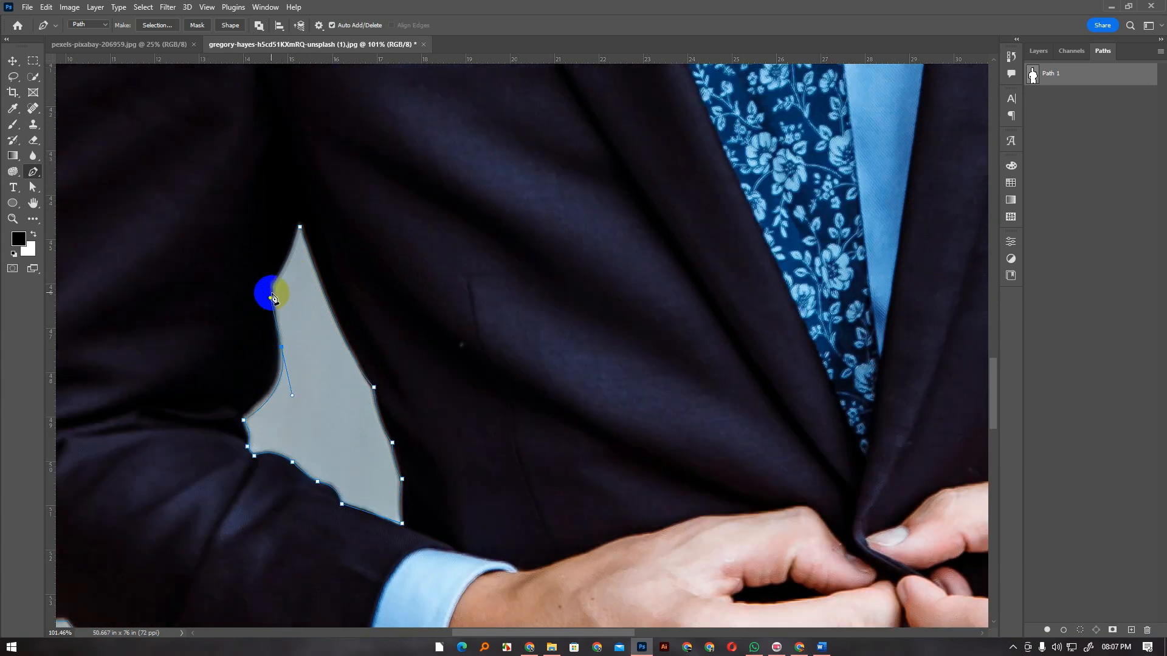
scroll(289, 271, up, 1)
drag(299, 265, 303, 238)
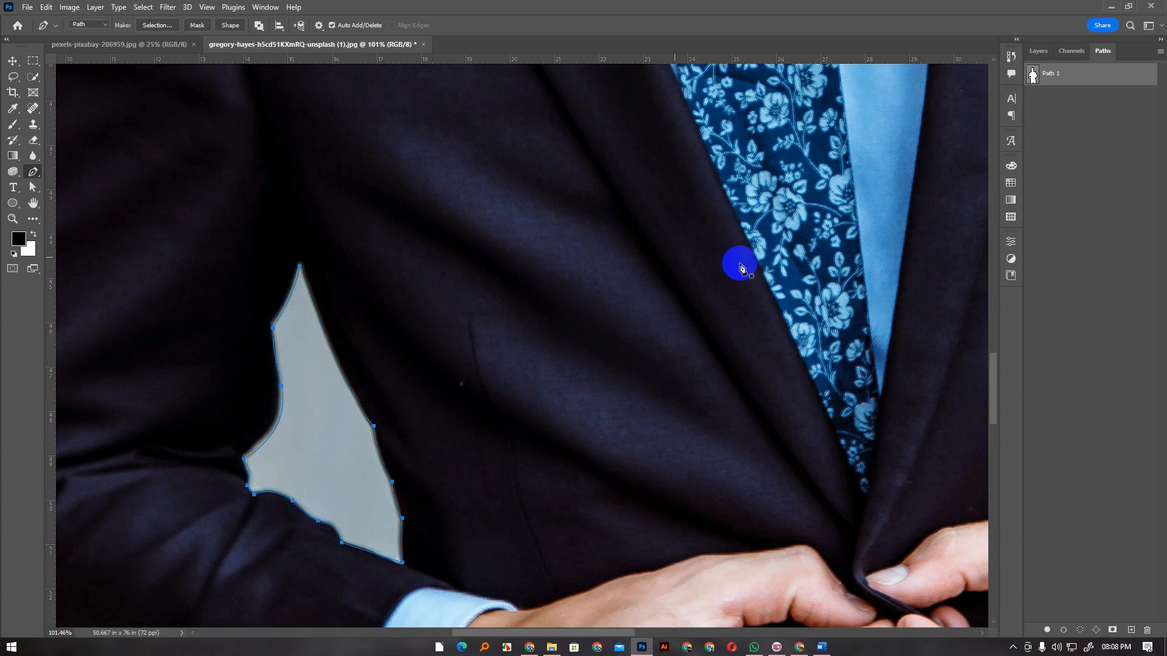
Start another subpath at the armpit of the watch arm and curve it along the upper sleeve to the first fold.
scroll(281, 404, down, 4)
scroll(821, 379, down, 1)
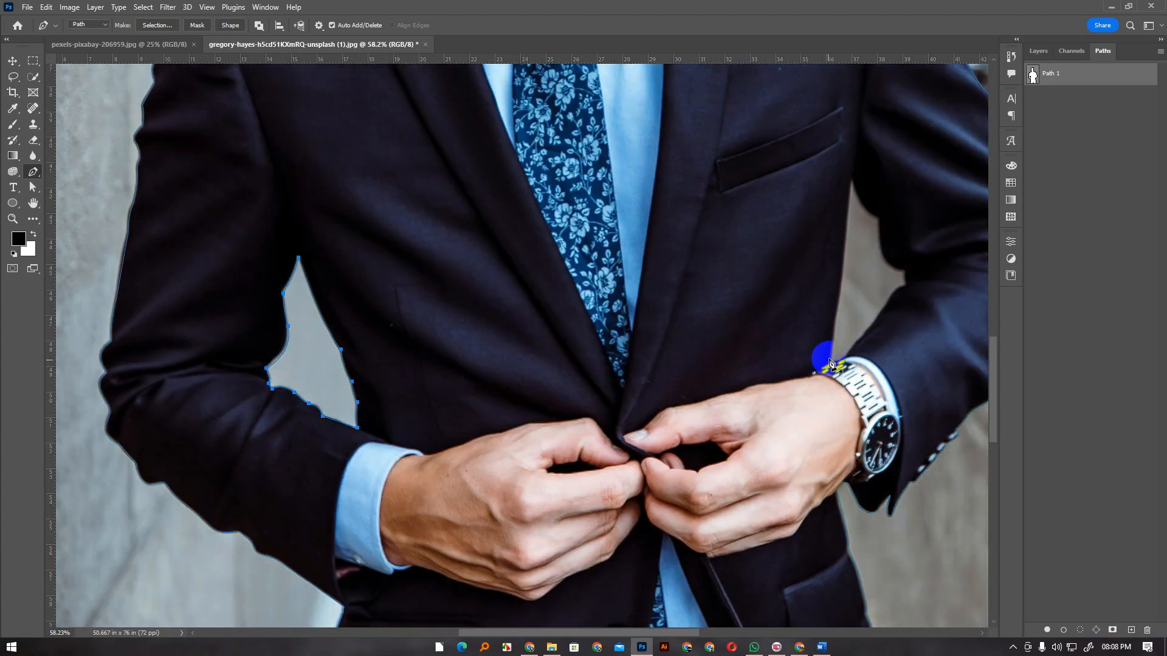
scroll(879, 293, up, 3)
drag(885, 271, 437, 382)
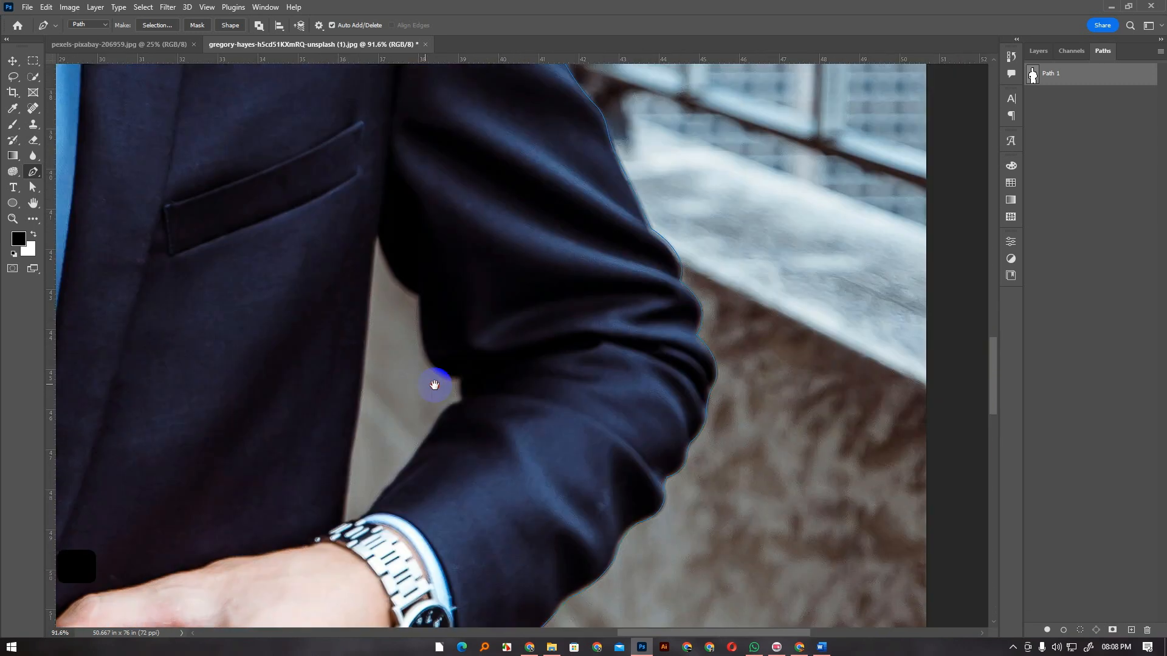
click(377, 236)
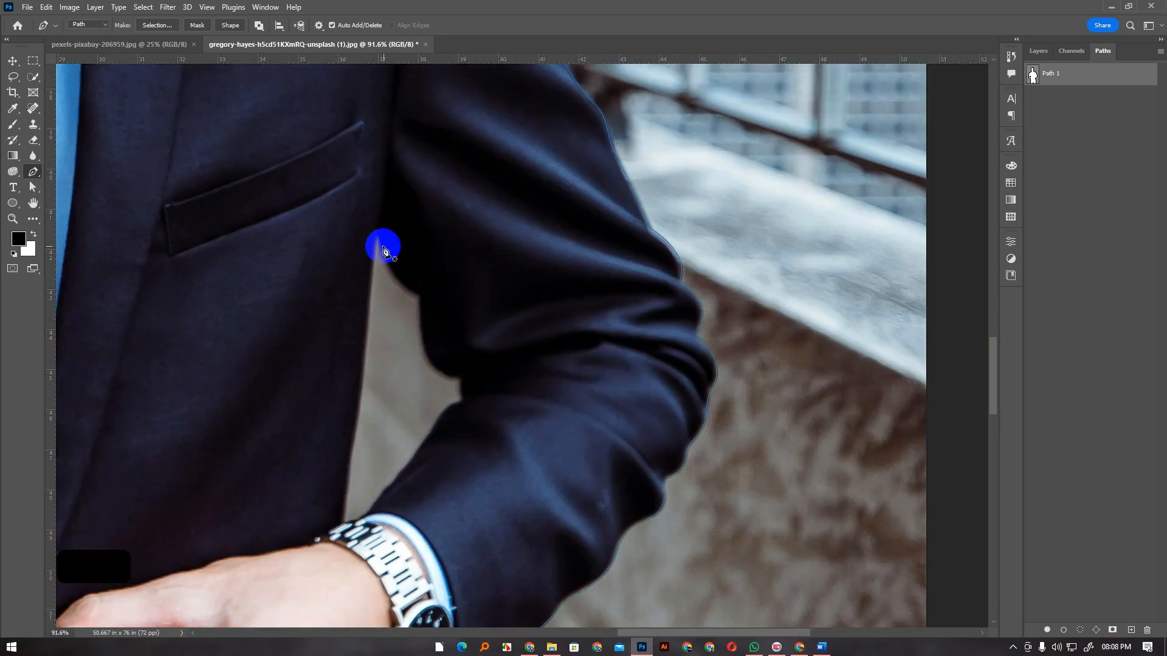
drag(419, 296, 448, 302)
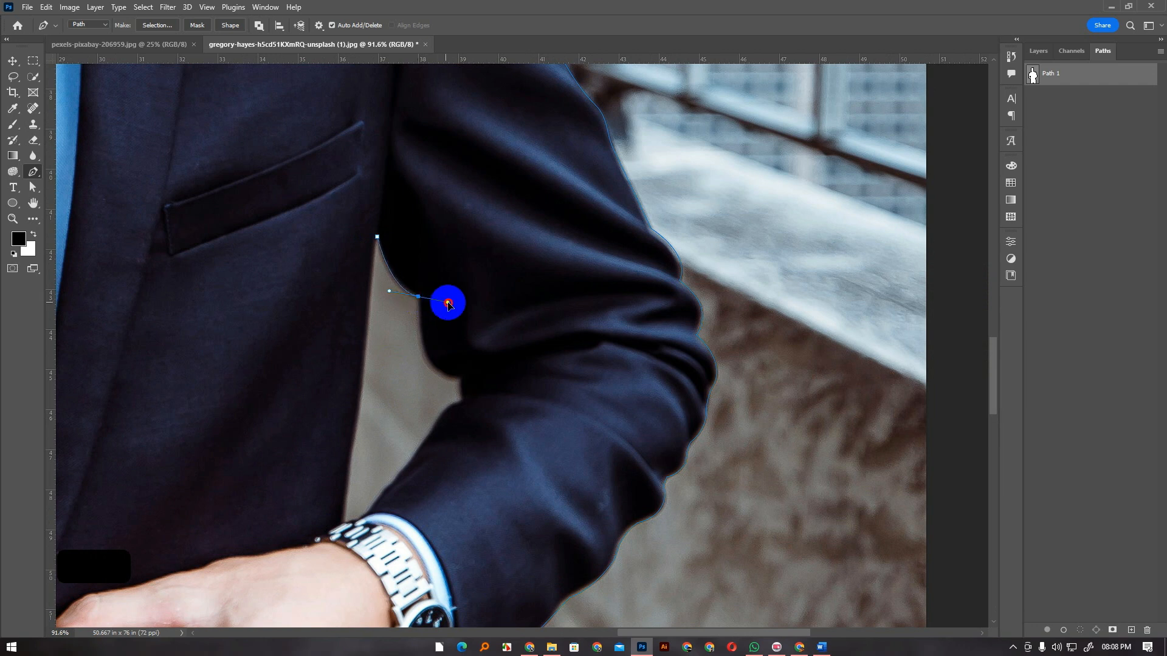
click(419, 297)
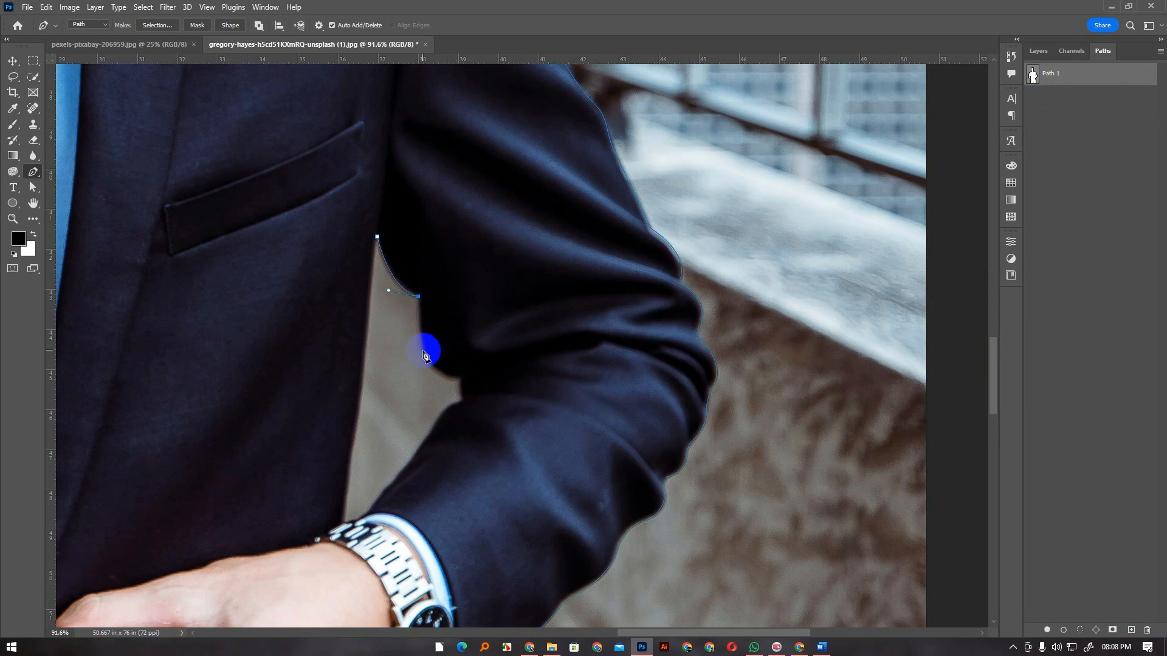
Trace around the inner elbow fold of the watch arm to the start of the forearm sleeve.
drag(461, 380, 432, 436)
alt+click(461, 382)
alt+click(464, 401)
alt+click(441, 419)
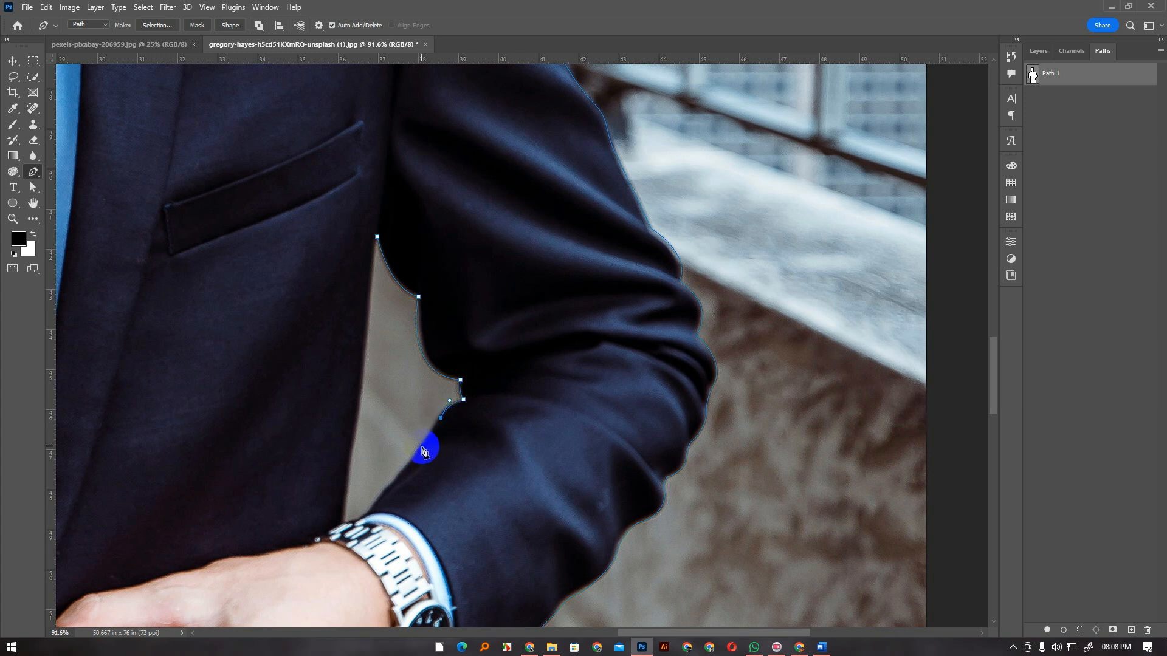
Run the gap outline down the forearm sleeve and across the cuff and watch to the jacket's side edge.
click(422, 448)
scroll(426, 455, down, 1)
click(393, 437)
drag(364, 477, 371, 473)
click(367, 466)
click(344, 475)
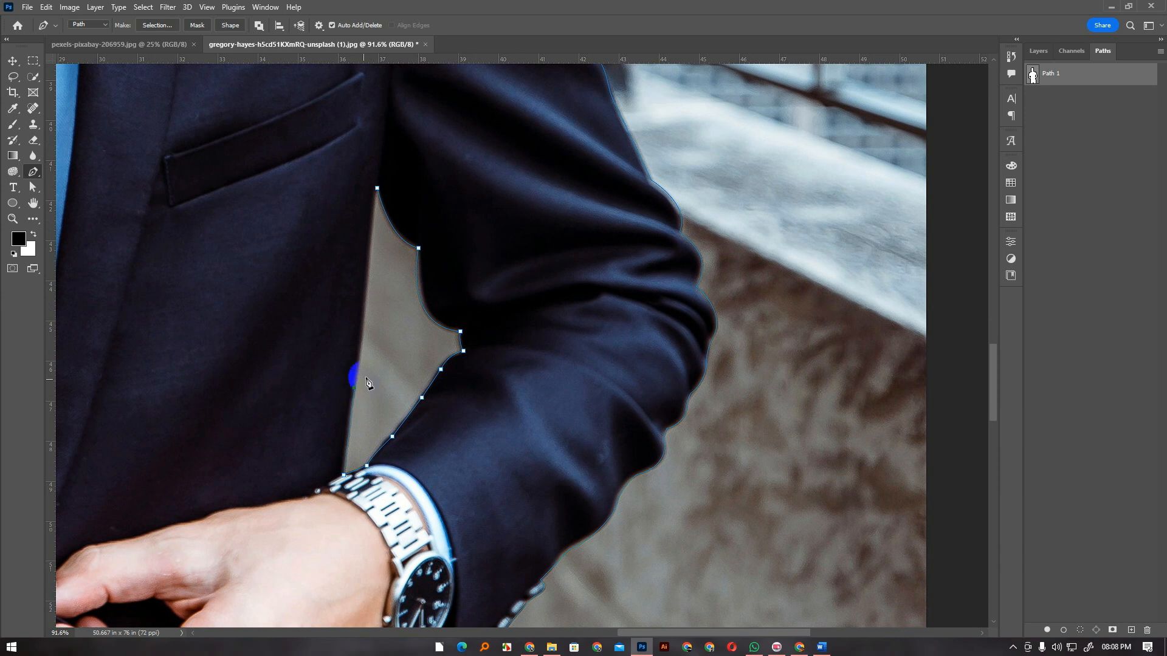
Trace up the jacket's side edge, close the gap outline at its armpit anchor, and fit the whole photo in view.
click(366, 308)
scroll(386, 358, up, 2)
click(378, 306)
scroll(442, 432, down, 1)
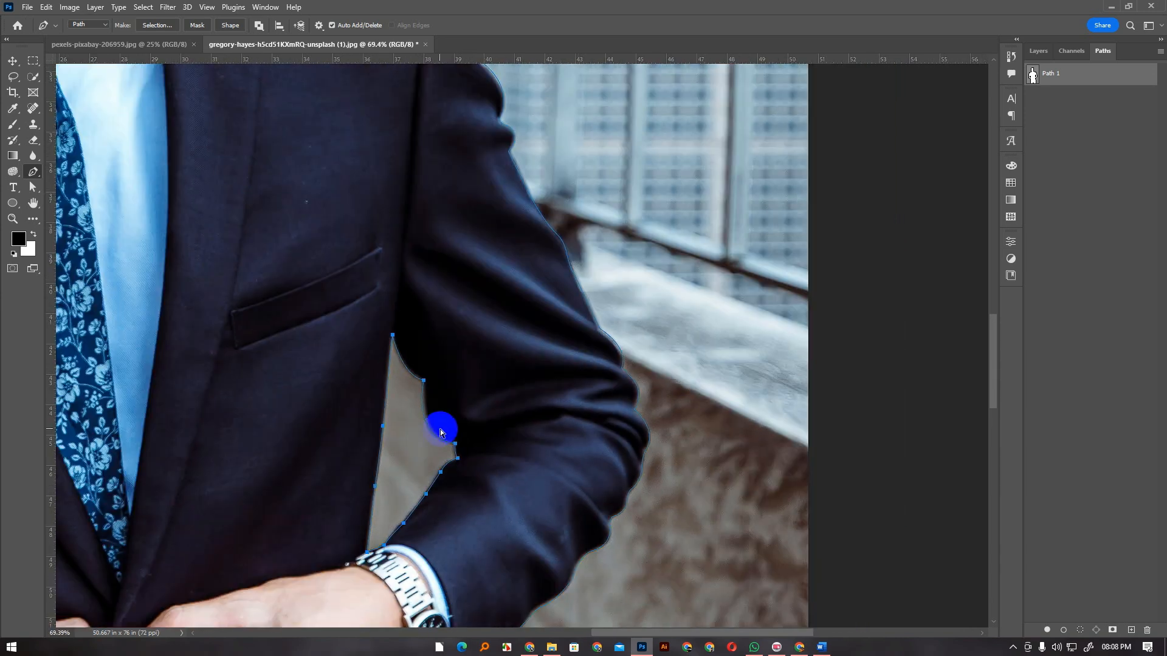
key(ctrl+0)
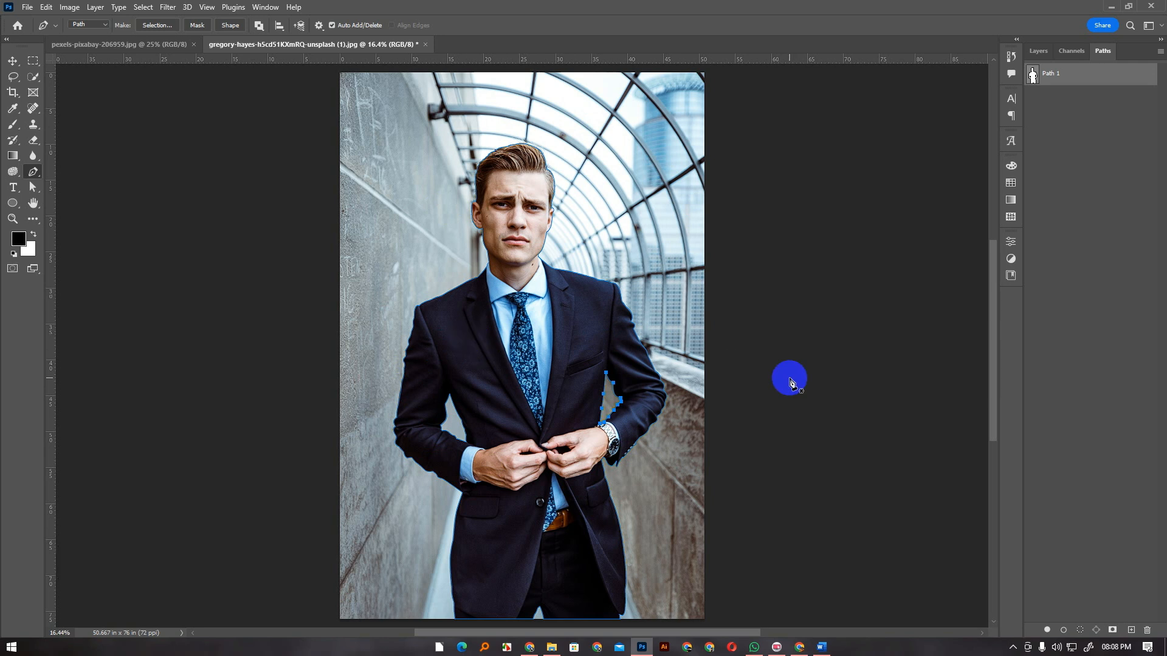
Start a screen capture whose area covers the whole photo and the Path 1 thumbnail.
key(Print)
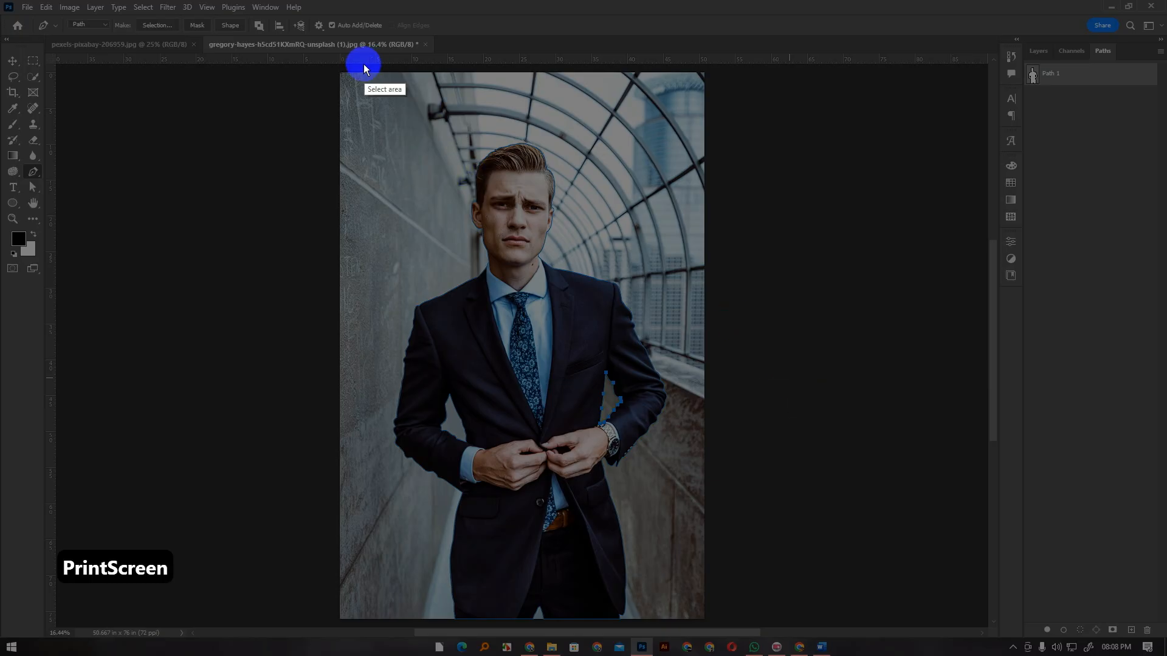
drag(335, 68, 725, 622)
drag(726, 348, 1166, 343)
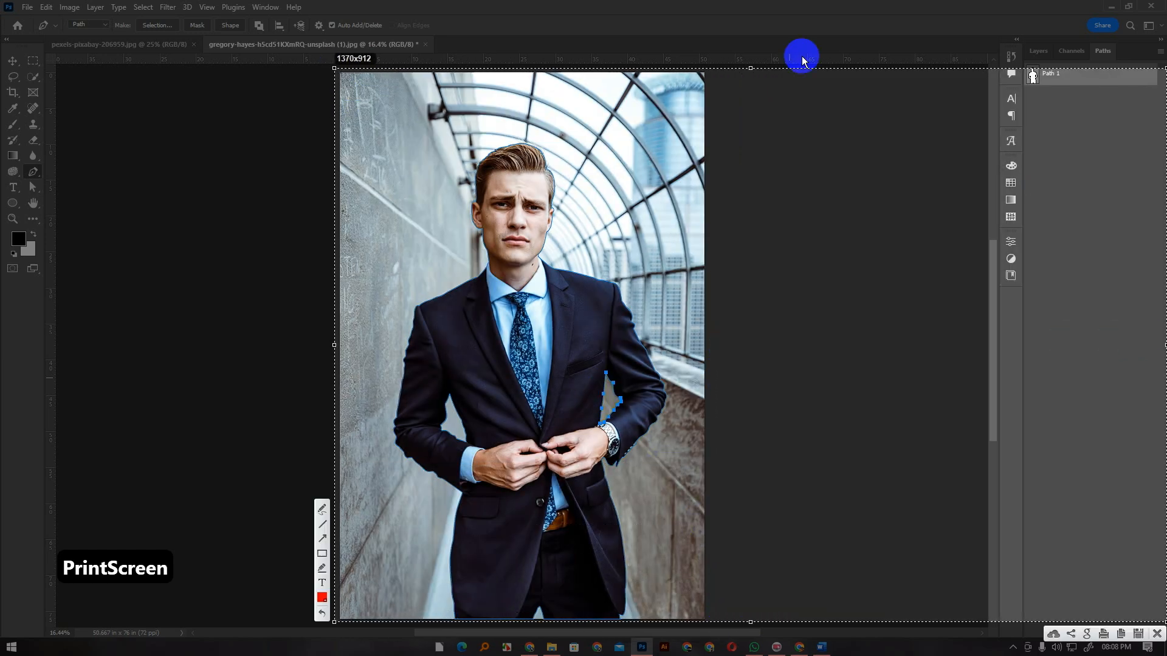
drag(750, 68, 750, 58)
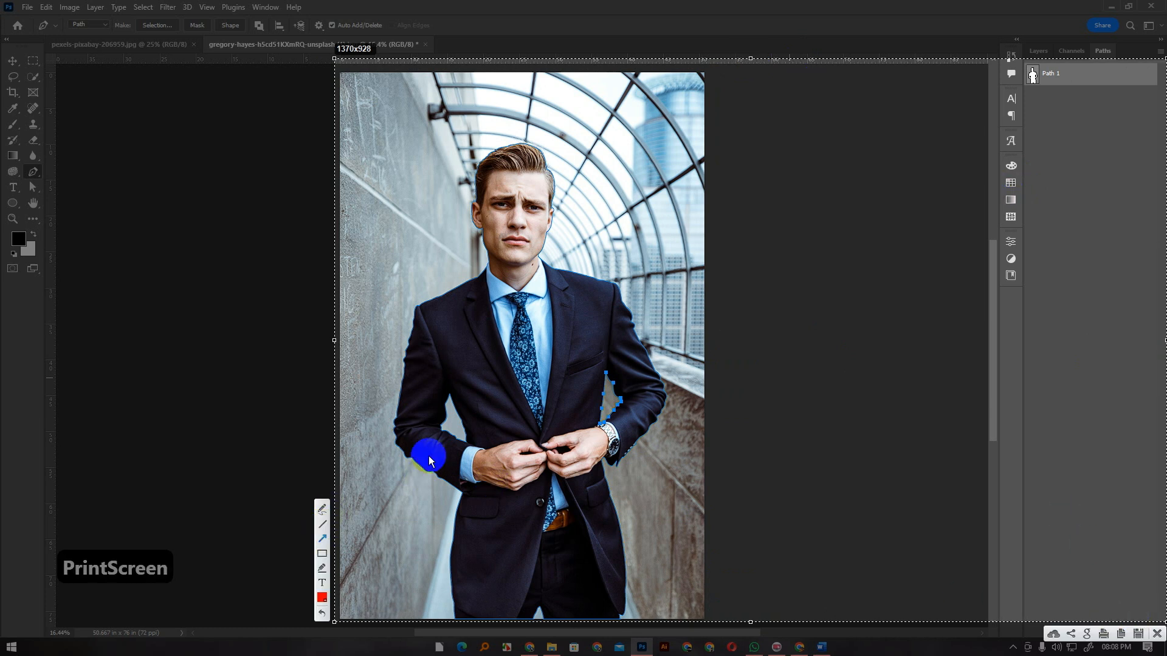
Mark both arm gaps, the shoulders, the jacket's lower sides and the Path 1 thumbnail with red arrows, and discard the capture.
drag(465, 326, 451, 419)
drag(564, 314, 604, 399)
drag(396, 214, 415, 250)
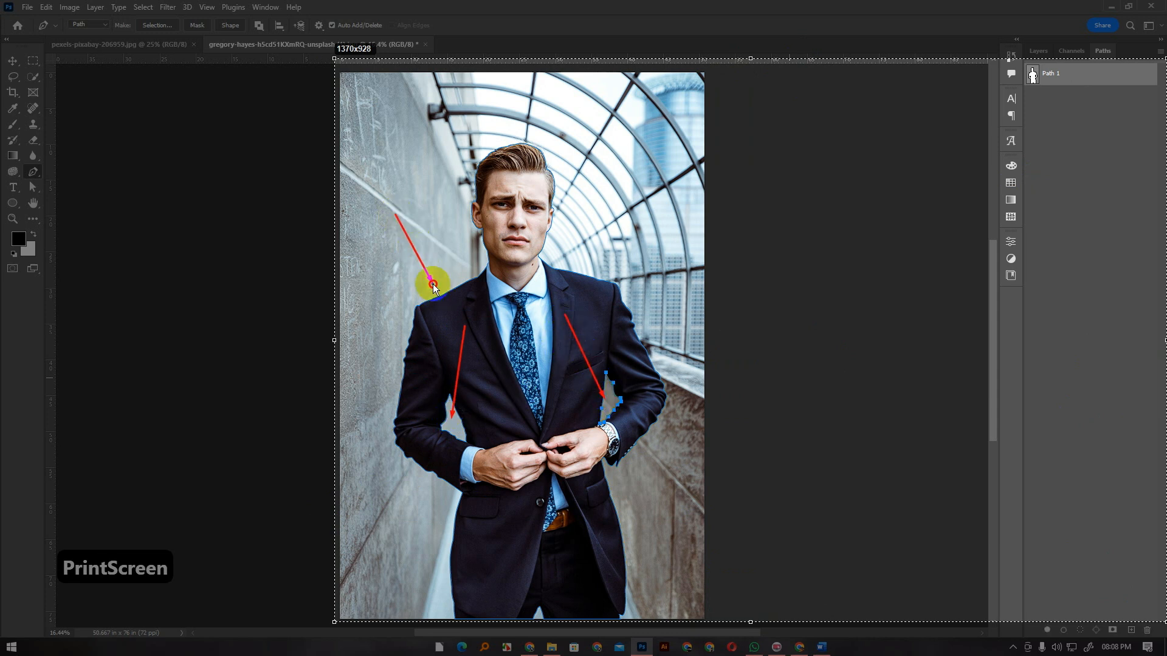
drag(436, 290, 437, 290)
drag(627, 174, 587, 269)
drag(680, 586, 629, 547)
drag(381, 584, 449, 547)
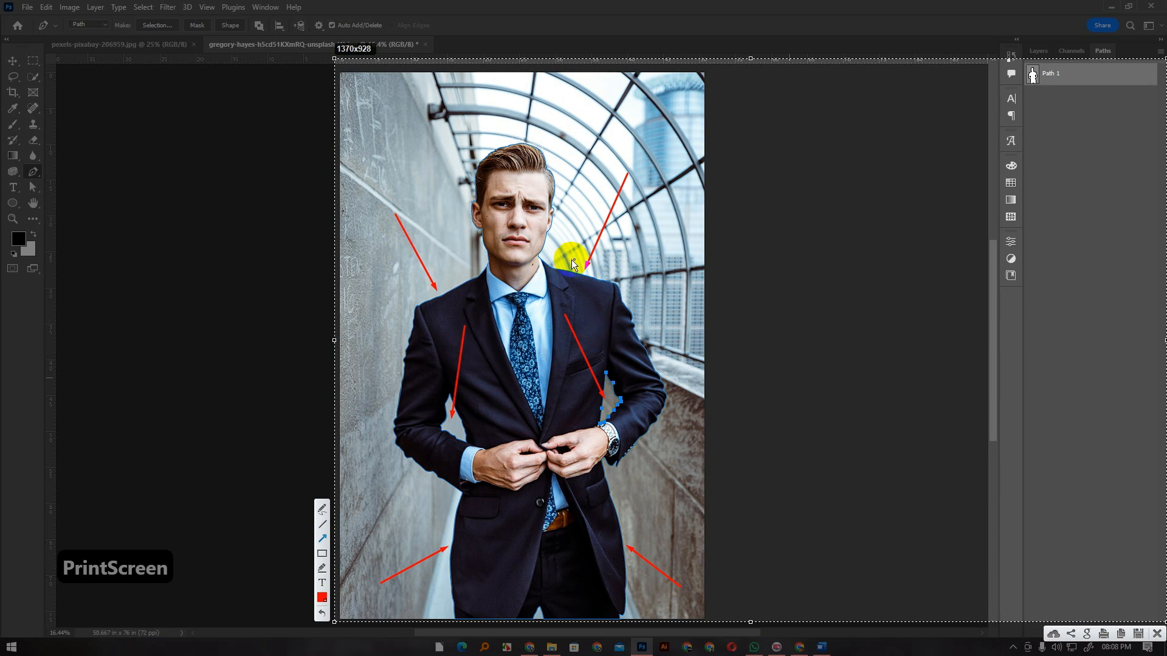
drag(1100, 299, 1043, 96)
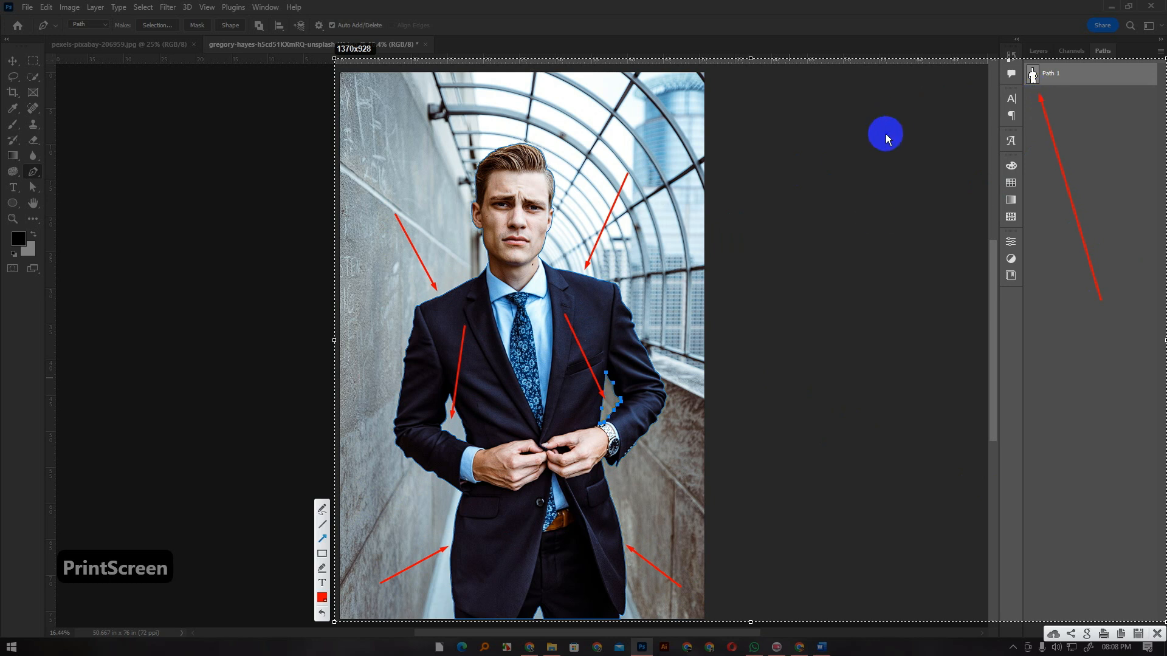
click(1156, 634)
Duplicate the Background layer and hide the original.
drag(647, 346, 665, 346)
click(611, 305)
click(1072, 51)
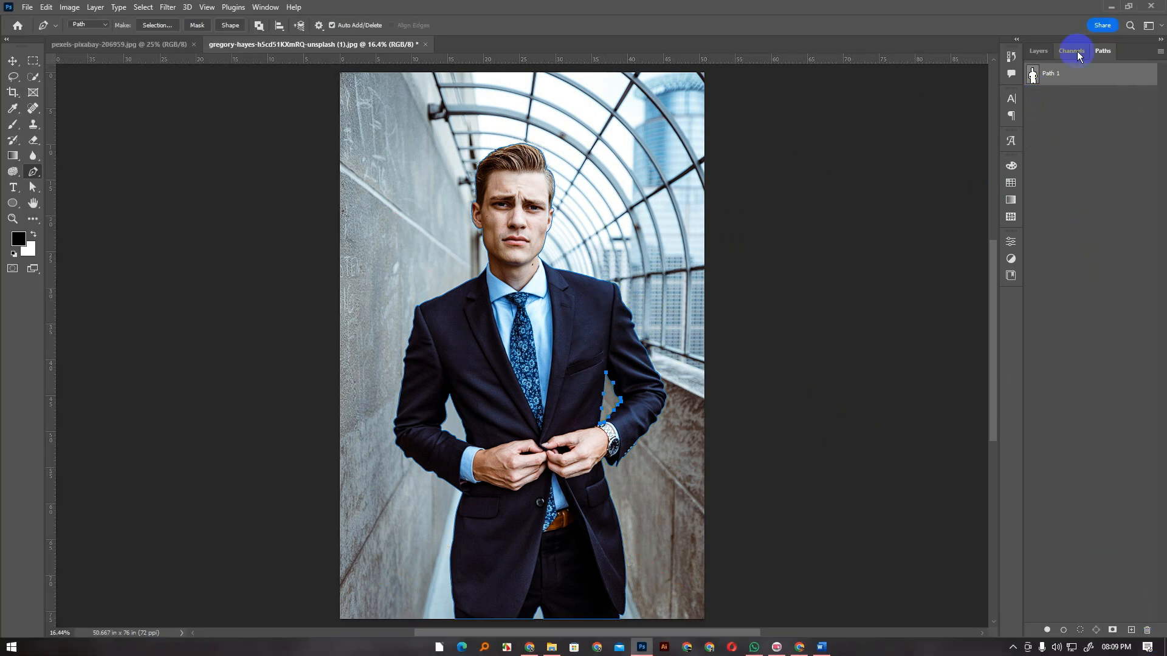
click(1036, 52)
click(635, 271)
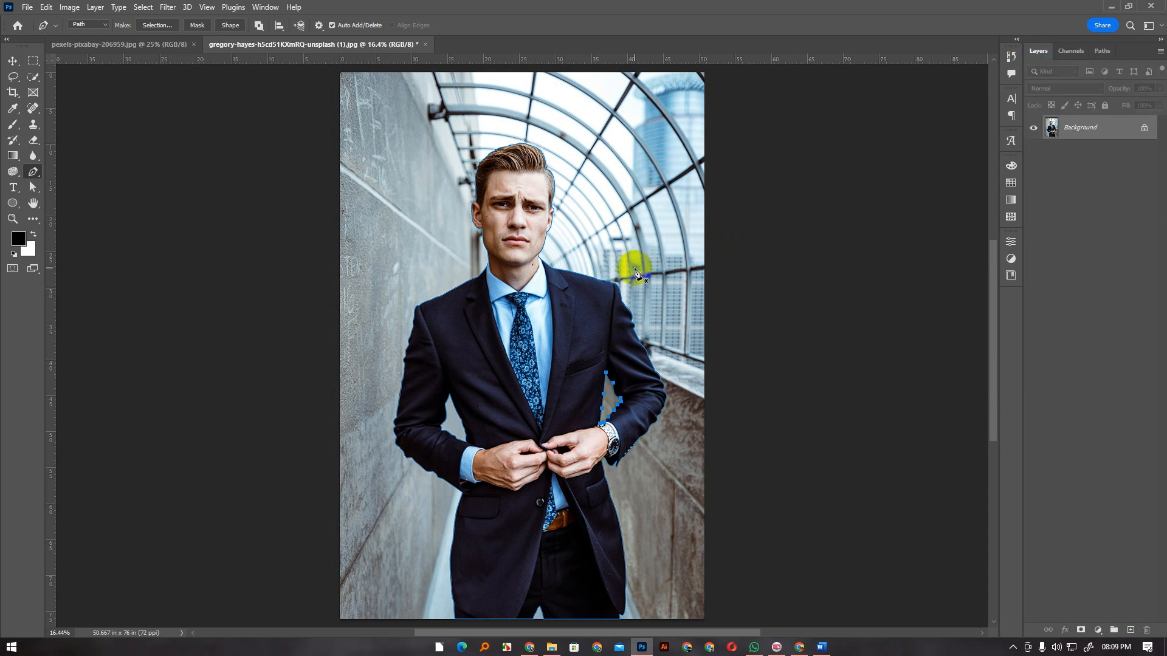
key(v)
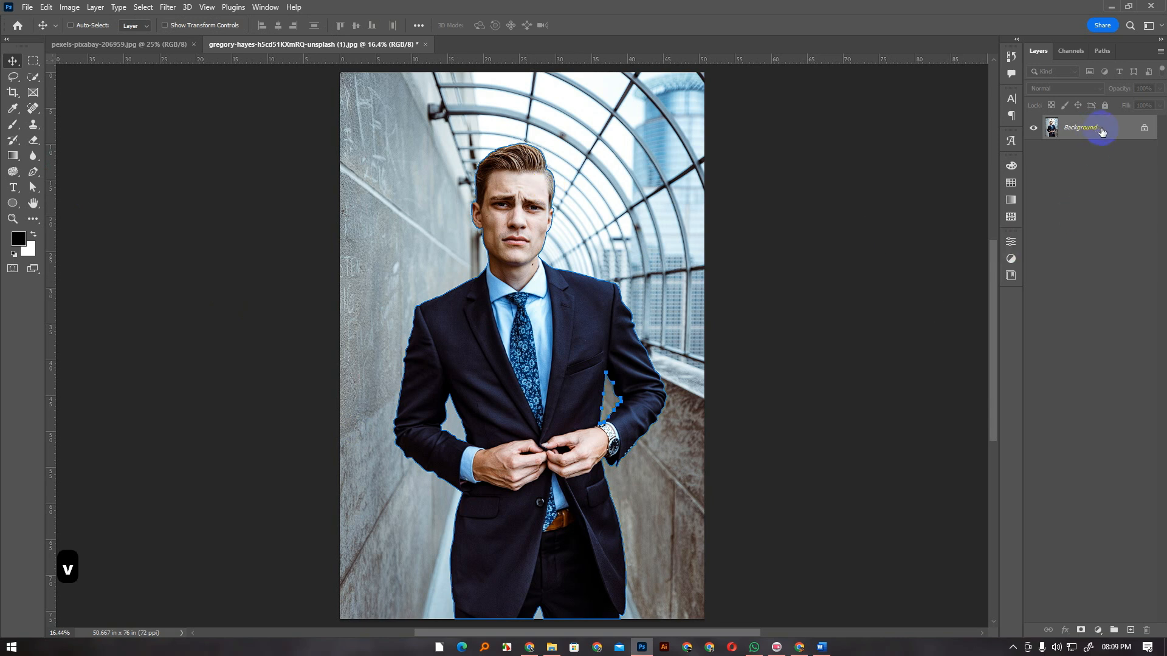
drag(1106, 131, 1132, 619)
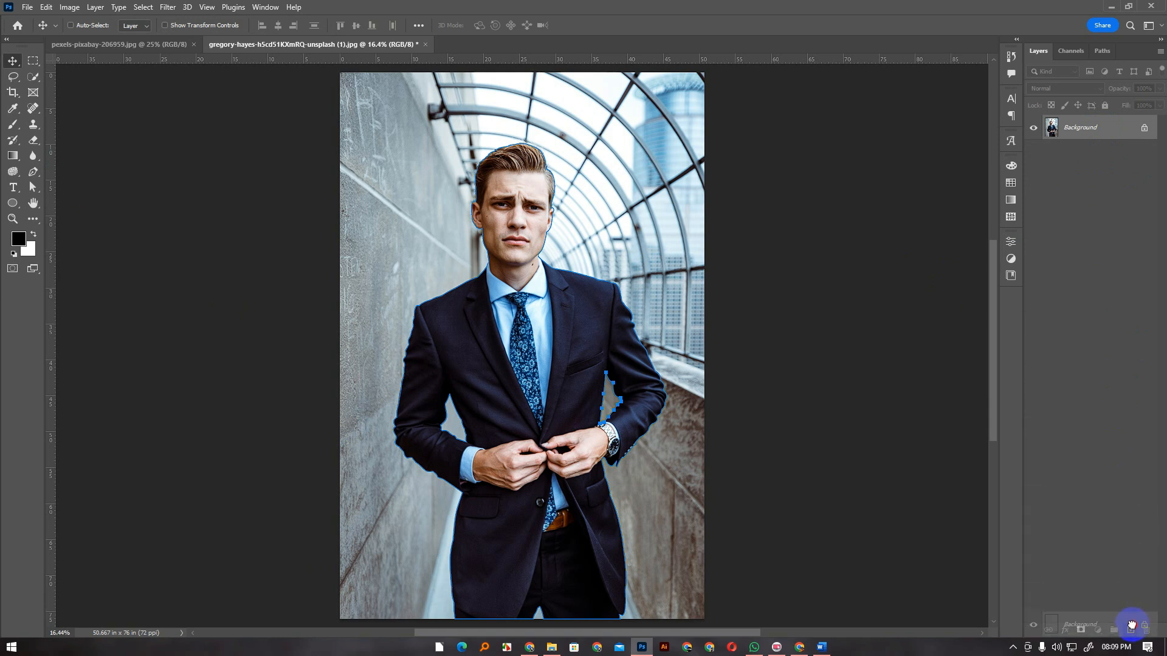
drag(1131, 624, 1130, 625)
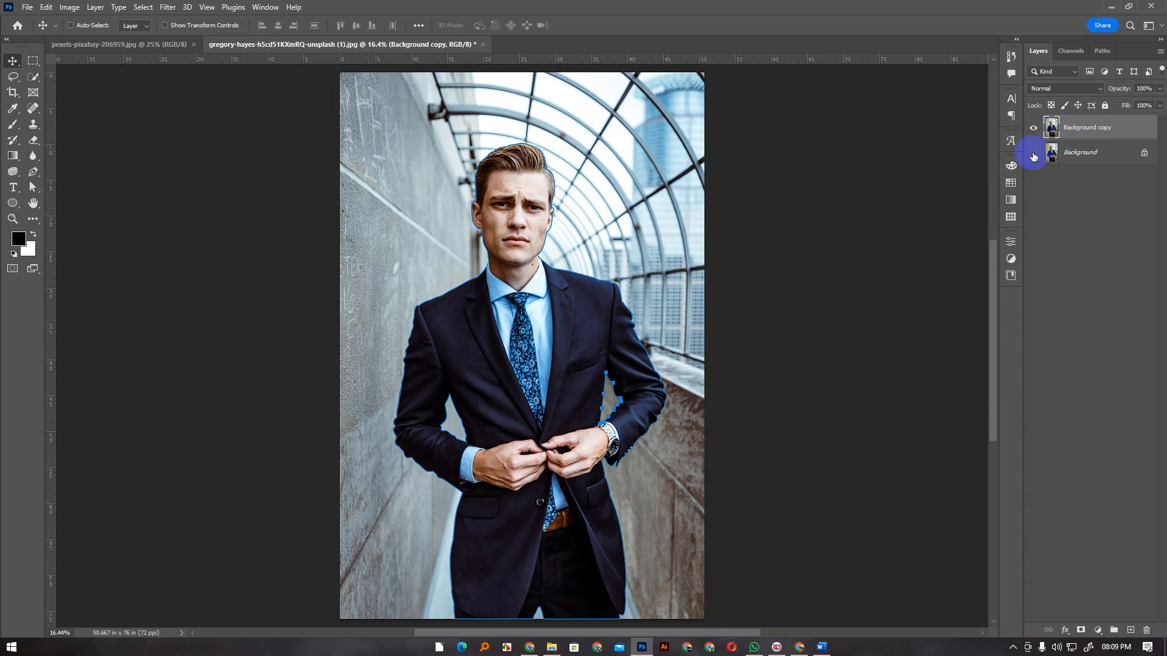
click(1033, 153)
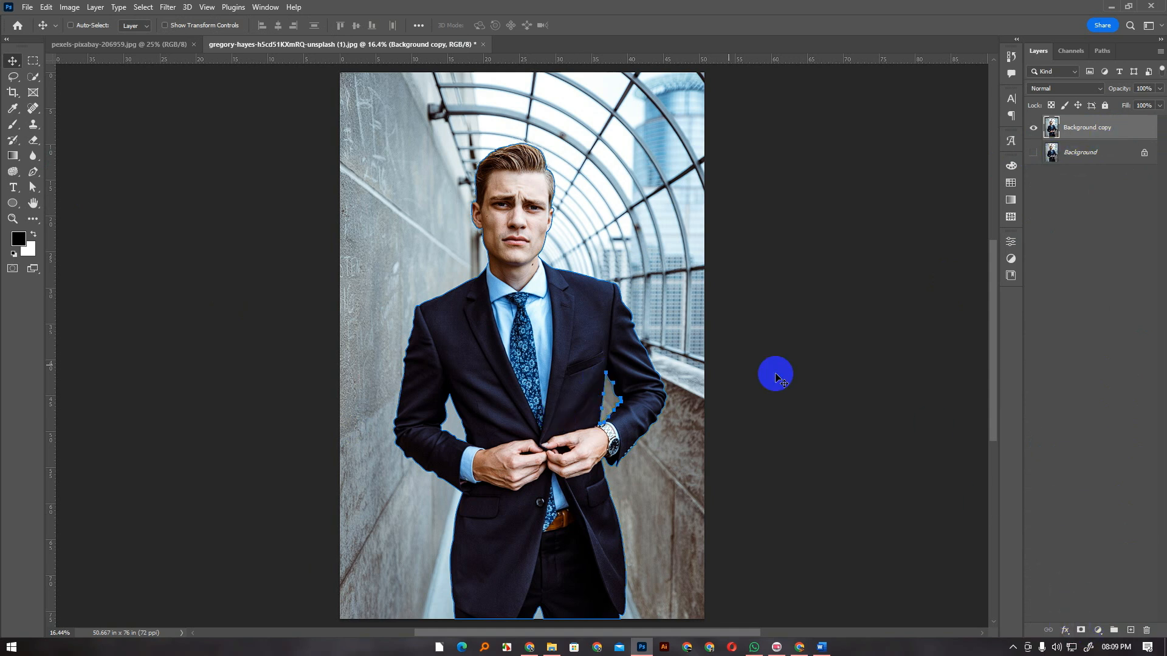
Convert the finished path to a selection and use it as a layer mask on the Background copy layer.
click(1080, 631)
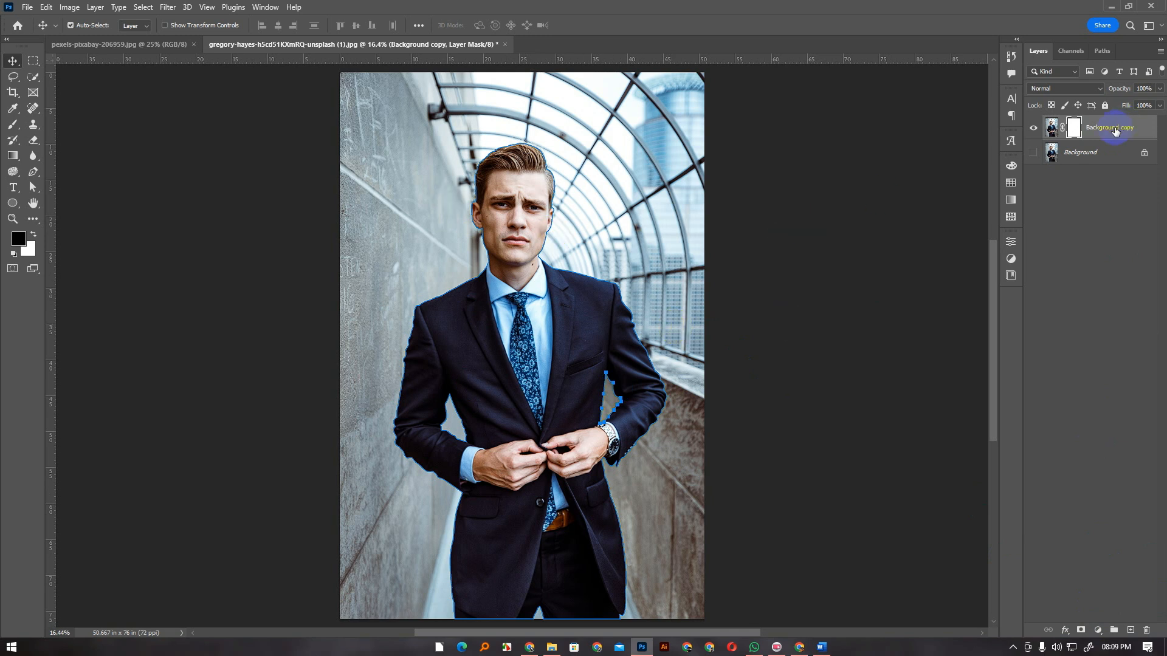
key(ctrl+z)
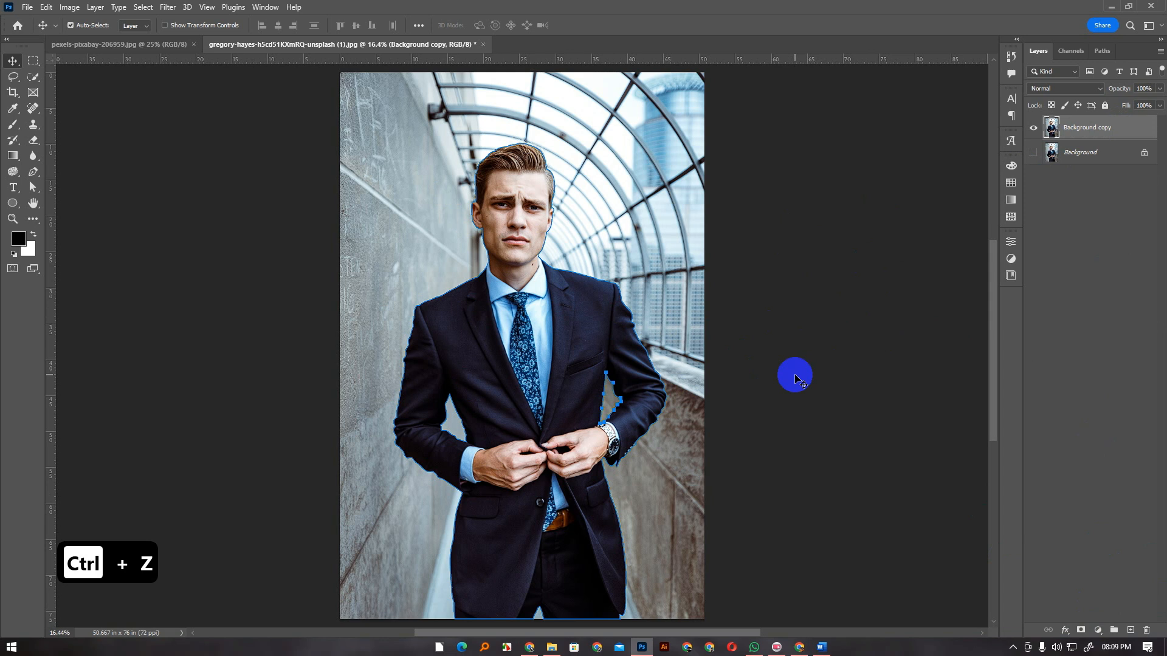
key(ctrl+Return)
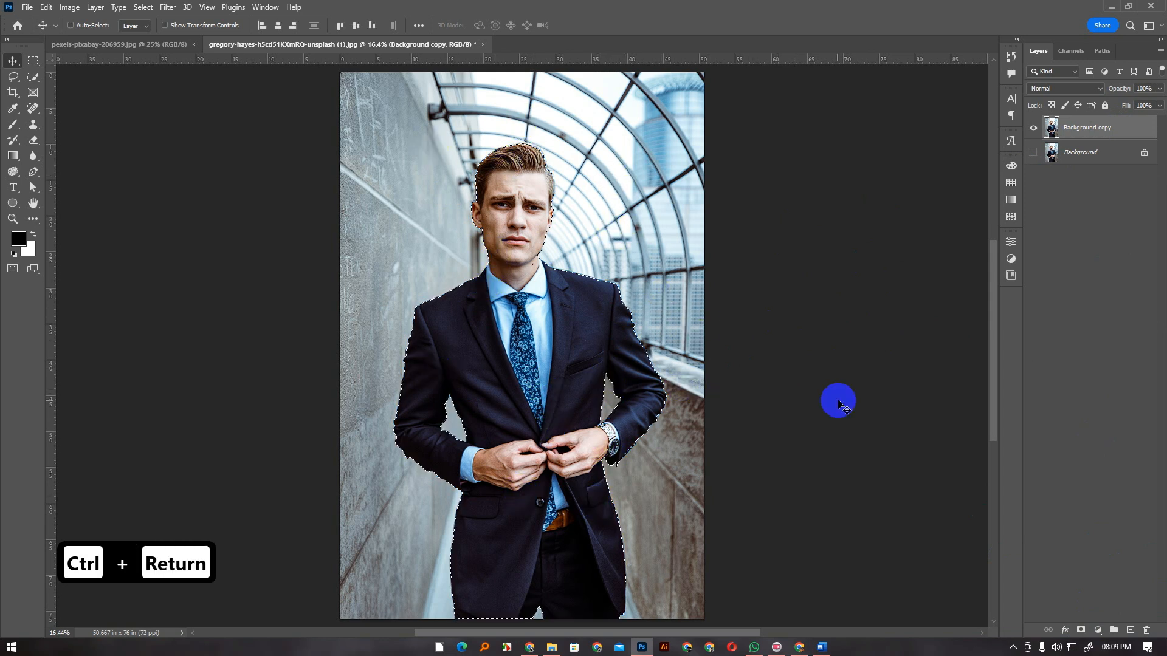
click(1081, 630)
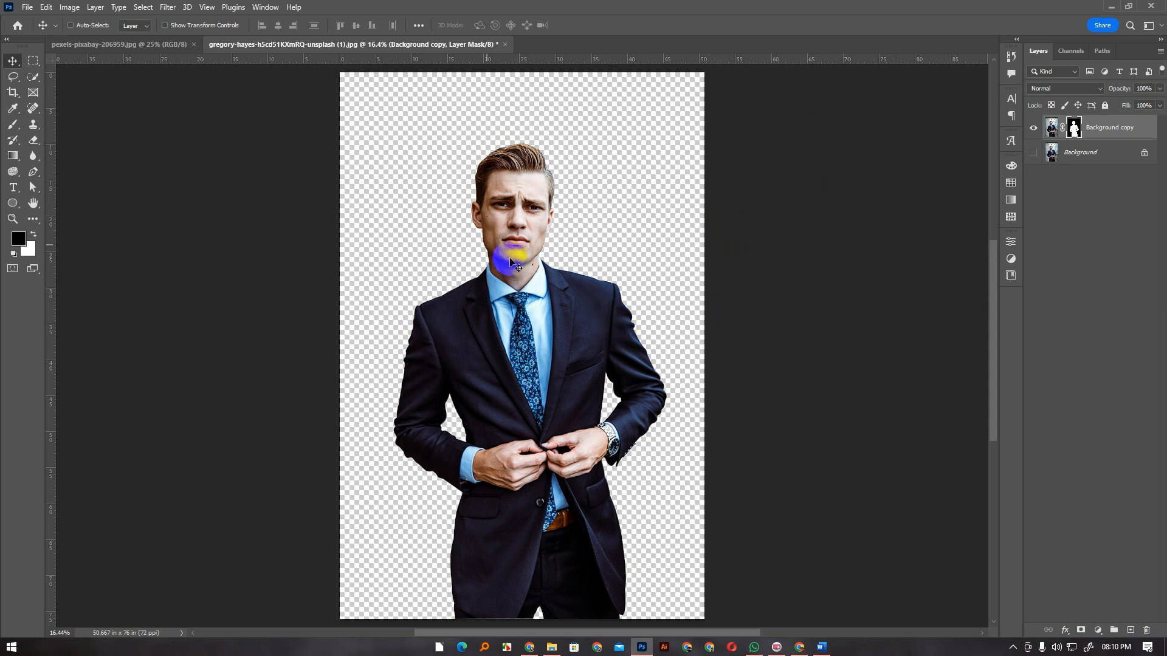
Try moving the masked man up and to the left on the canvas, and undo the move.
drag(526, 322, 495, 261)
key(ctrl+z)
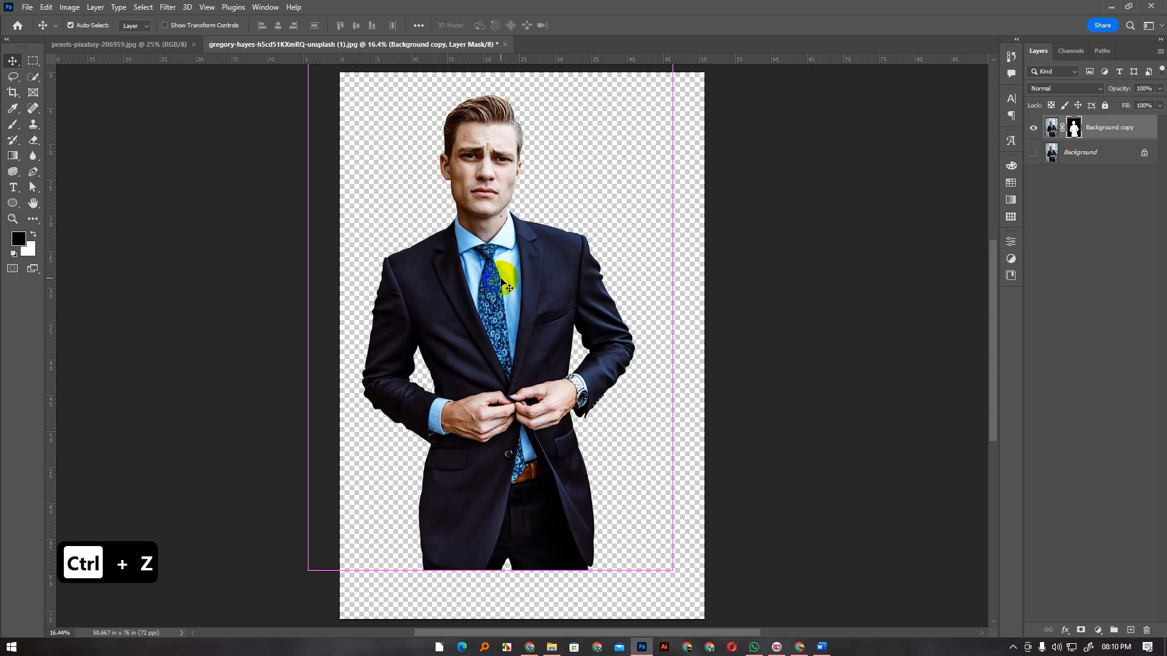
Create a new landscape A4 print document measured in inches at 300 pixels/inch with a white background.
click(28, 8)
click(37, 21)
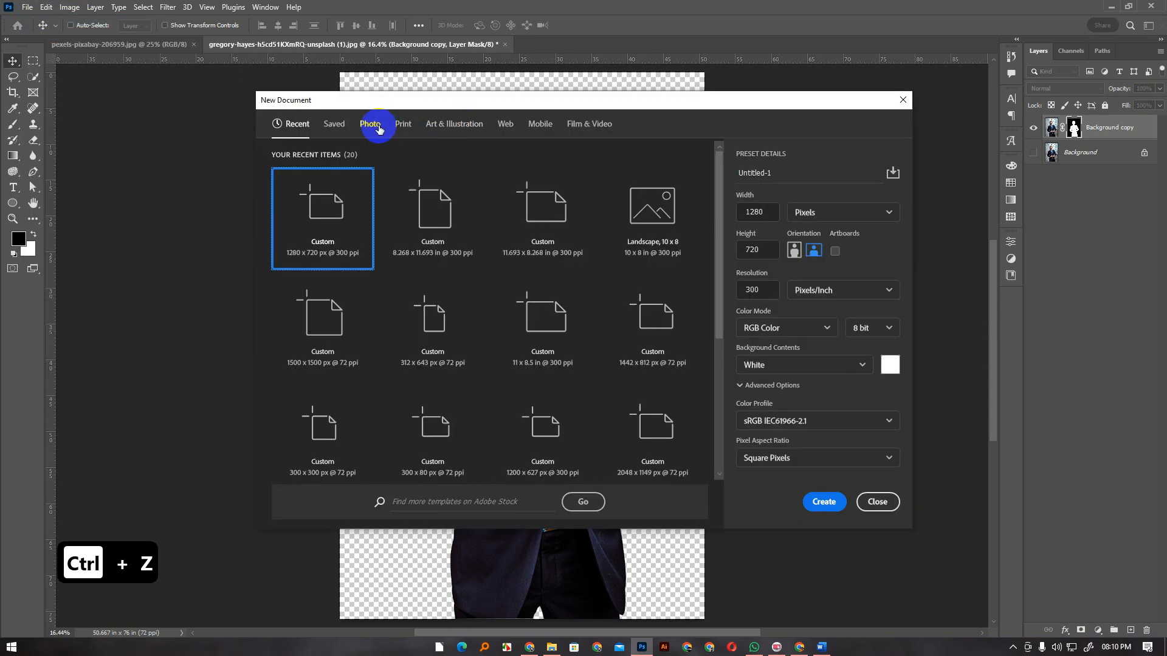
click(398, 123)
click(651, 223)
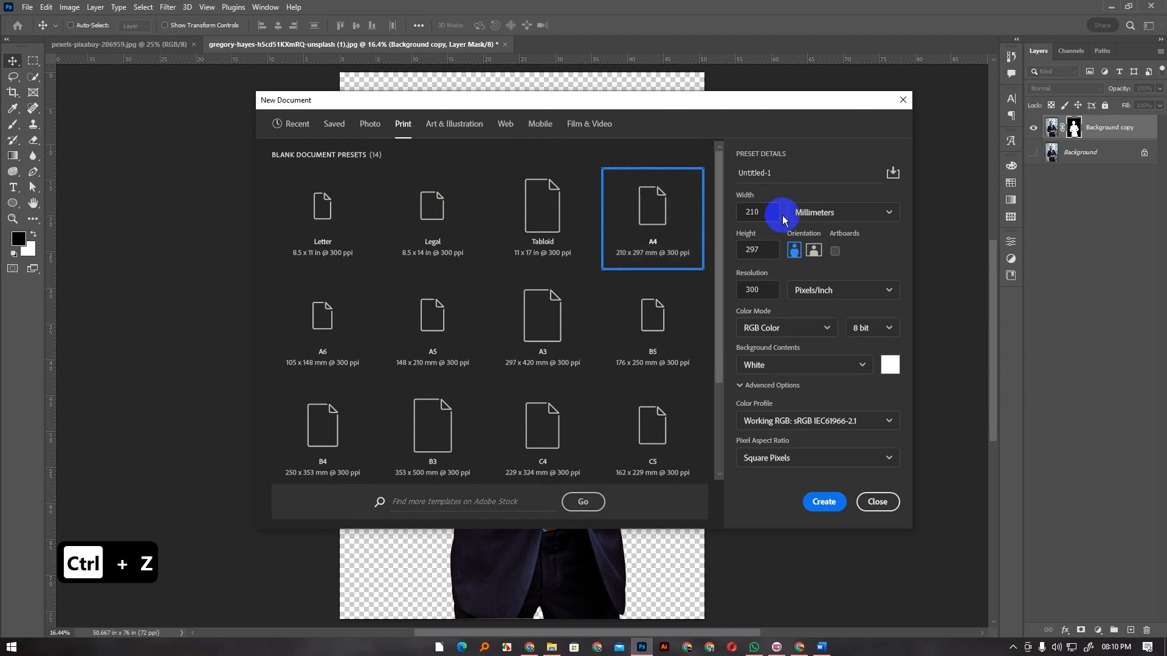
click(815, 252)
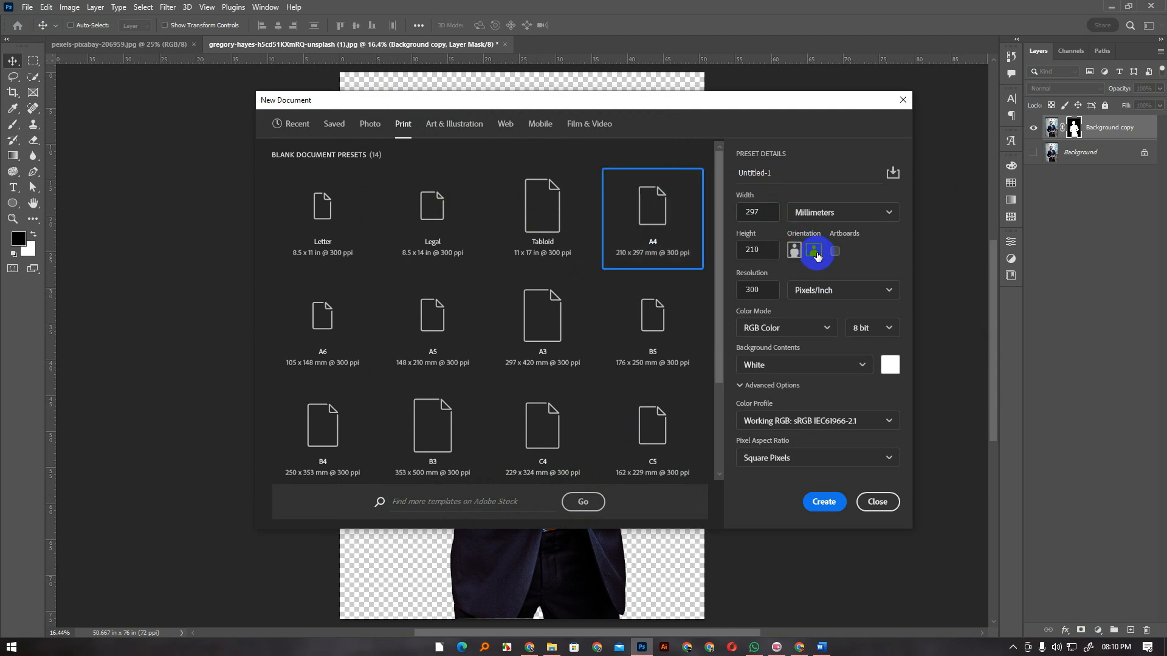
click(850, 212)
click(817, 249)
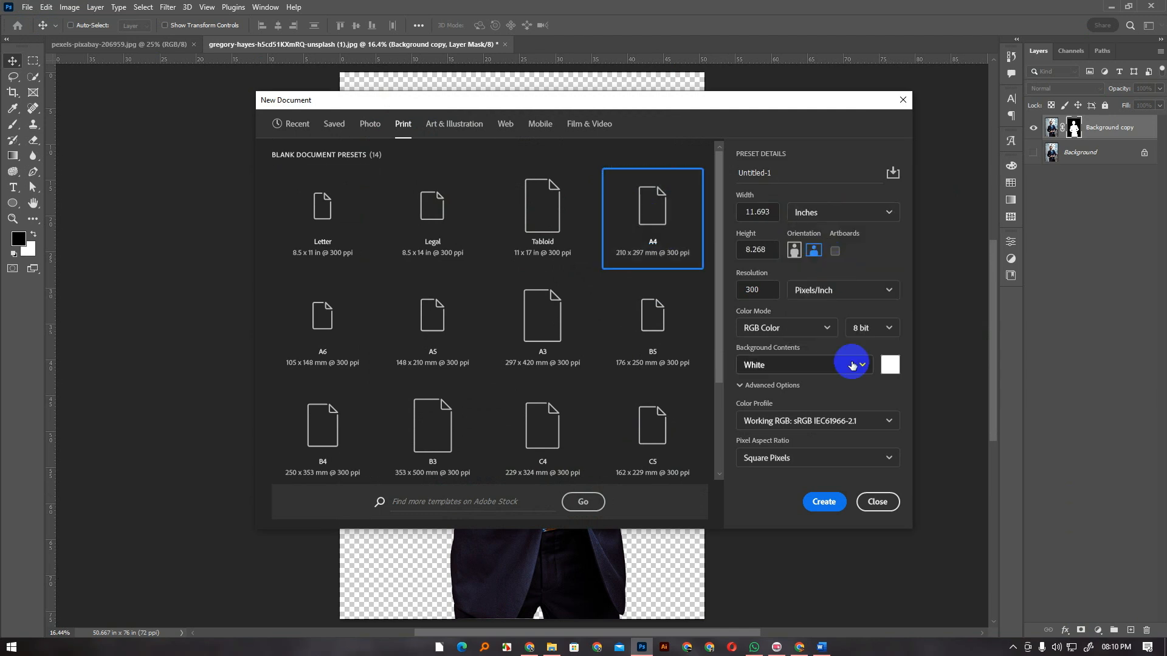
click(830, 507)
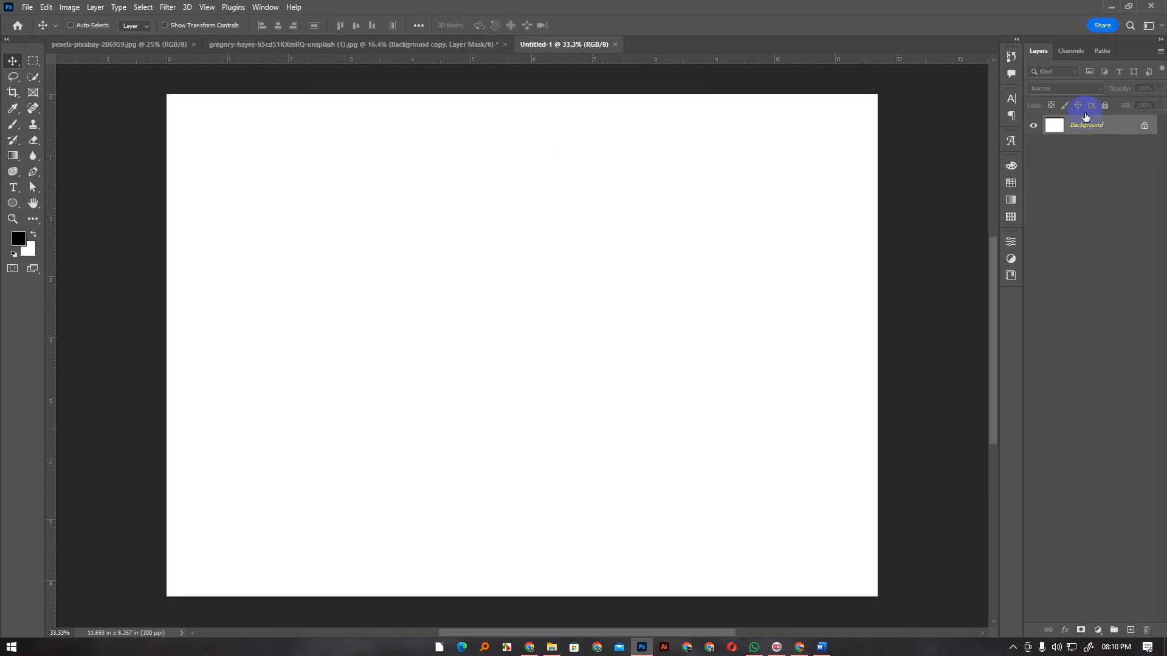
Add a solid color fill layer above the Background using the color 202A44.
click(1100, 632)
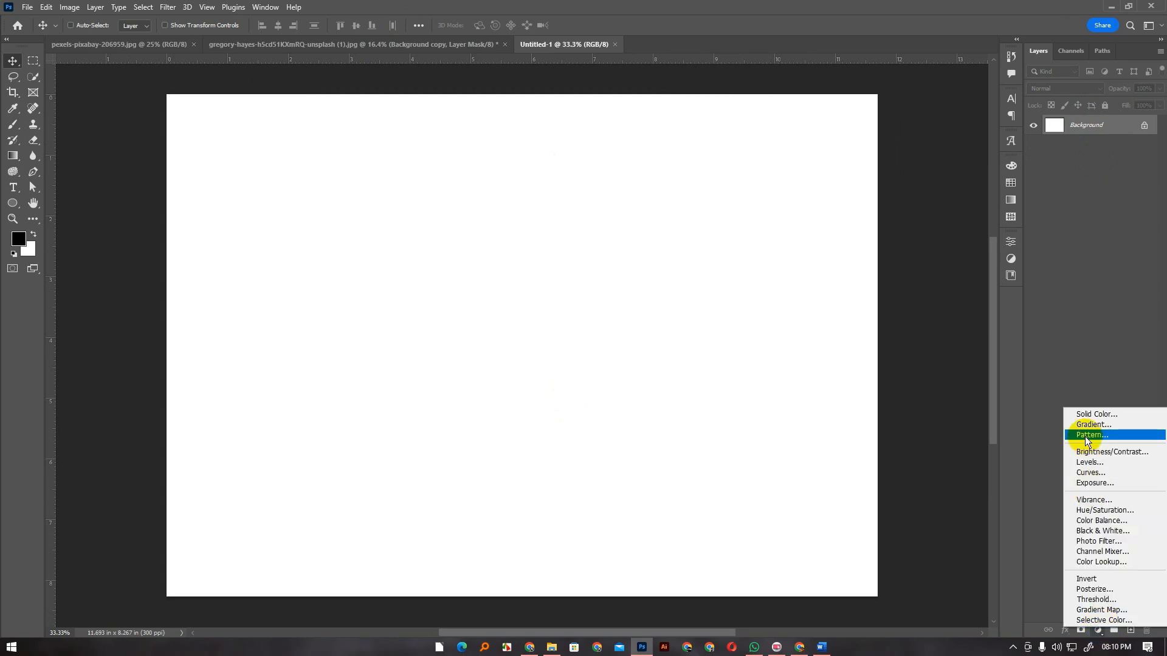
click(1075, 412)
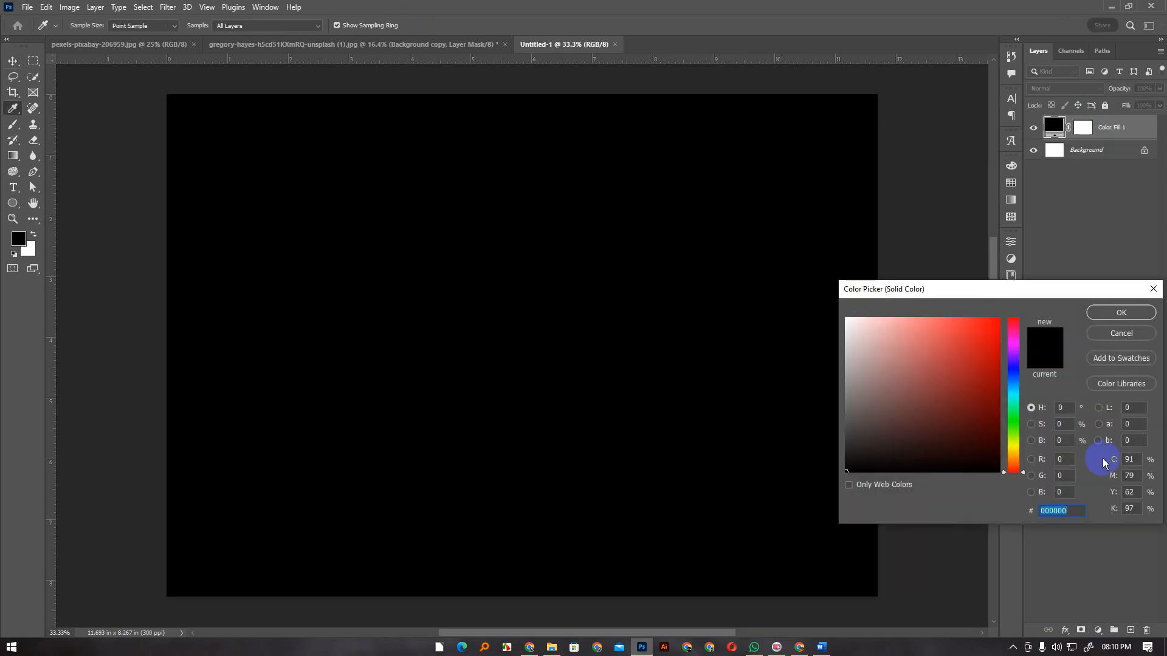
text(202A44)
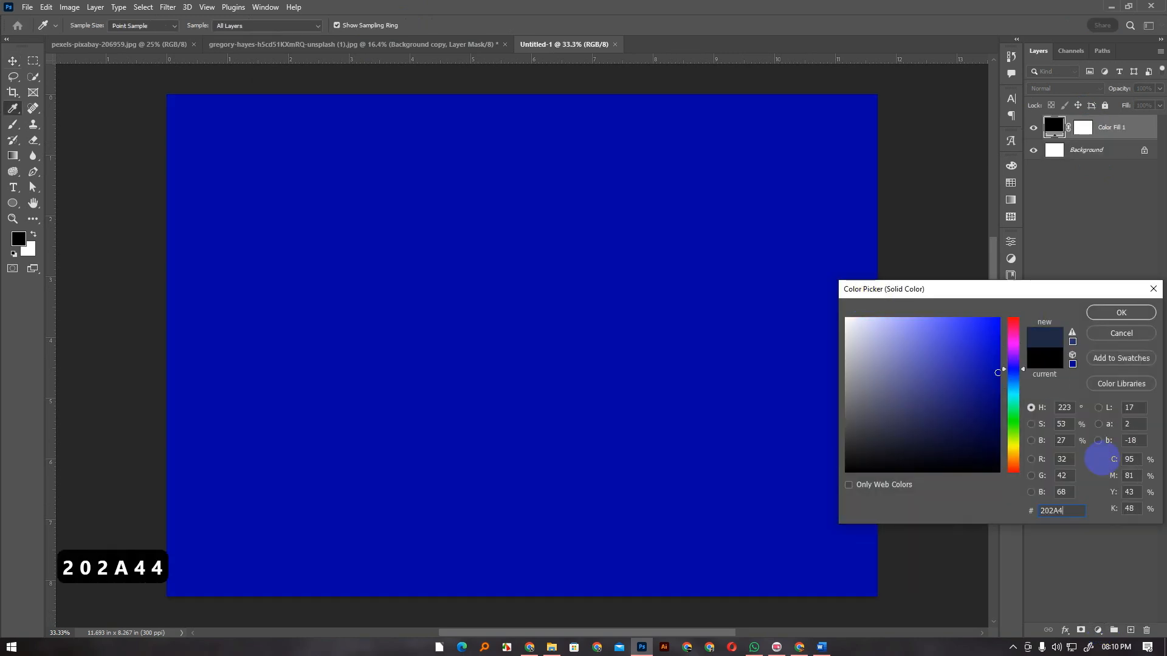
key(Return)
Bring the masked Background copy layer from the Unsplash photo into the new Untitled-1 document.
click(295, 45)
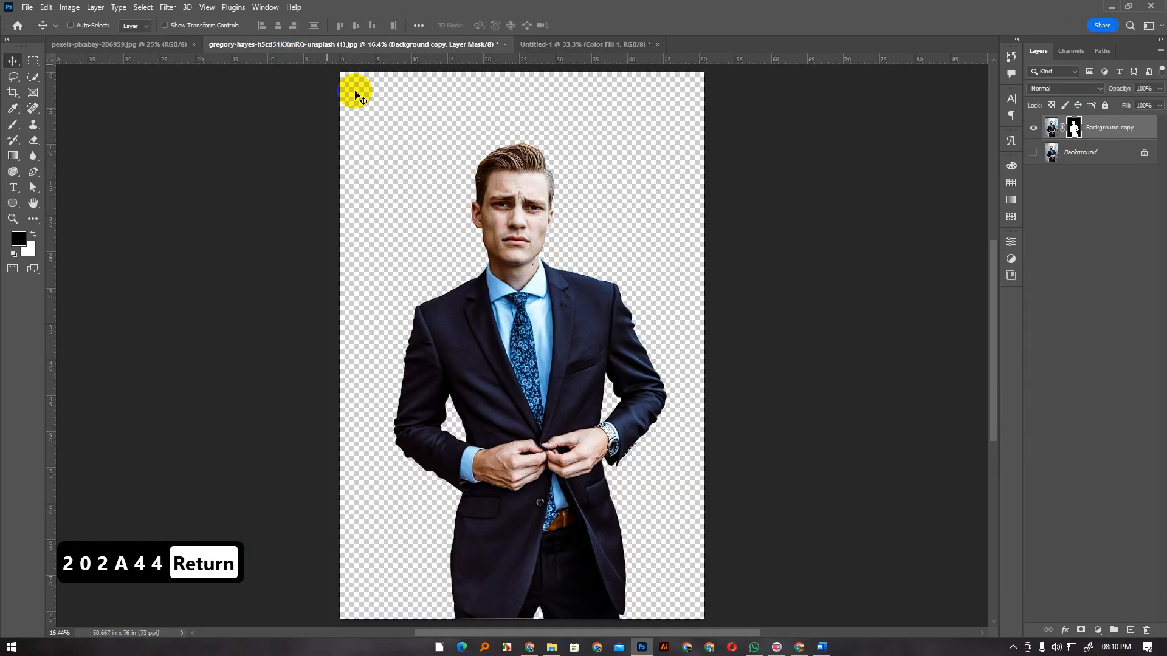
click(1117, 132)
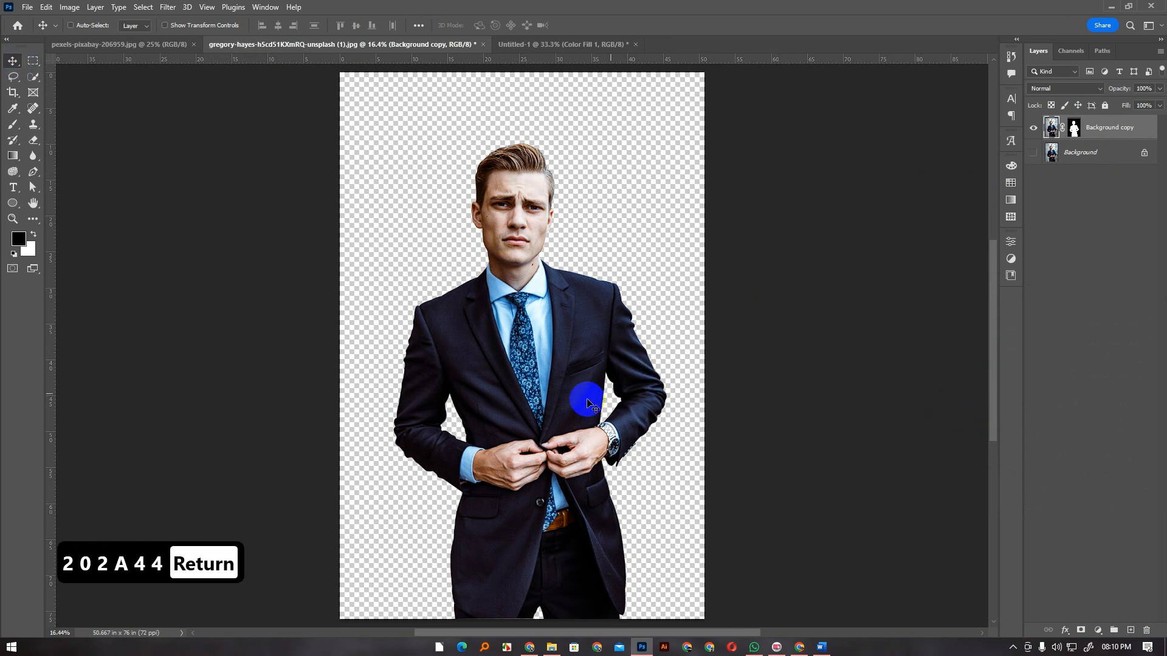
drag(507, 407, 527, 350)
Scale the man to 45.32% and place him against the right edge, fitting the full canvas height.
scroll(454, 345, up, 2)
scroll(453, 344, up, 7)
scroll(462, 352, down, 4)
scroll(502, 380, down, 4)
scroll(506, 384, up, 1)
key(ctrl)
key(ctrl+t)
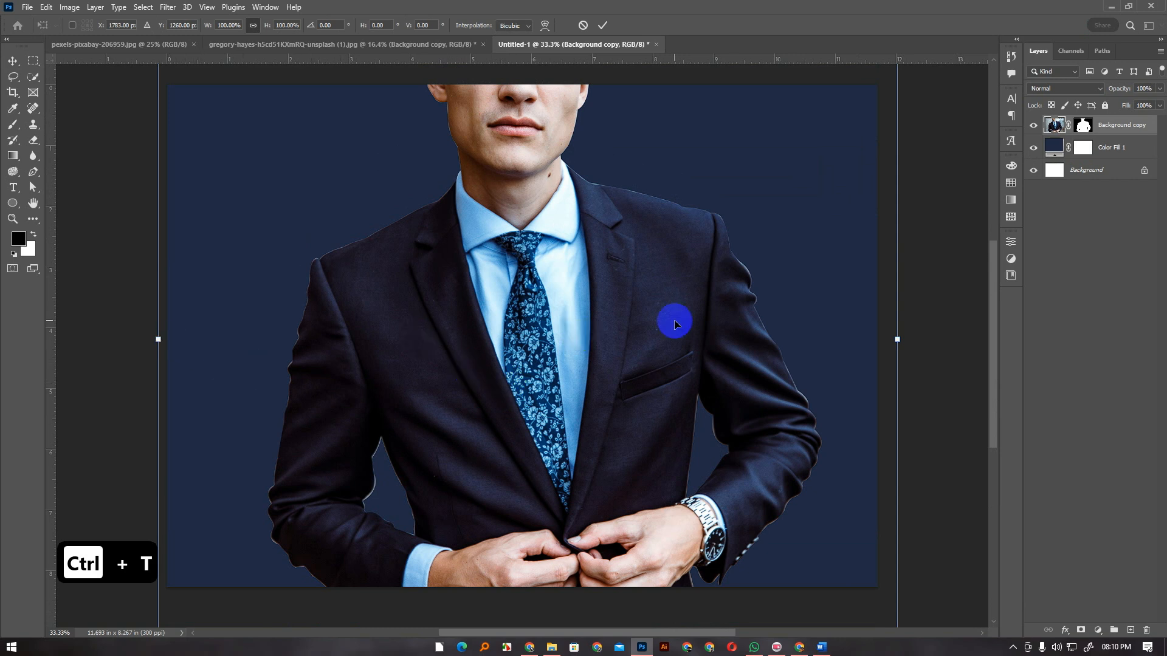
key(ctrl+0)
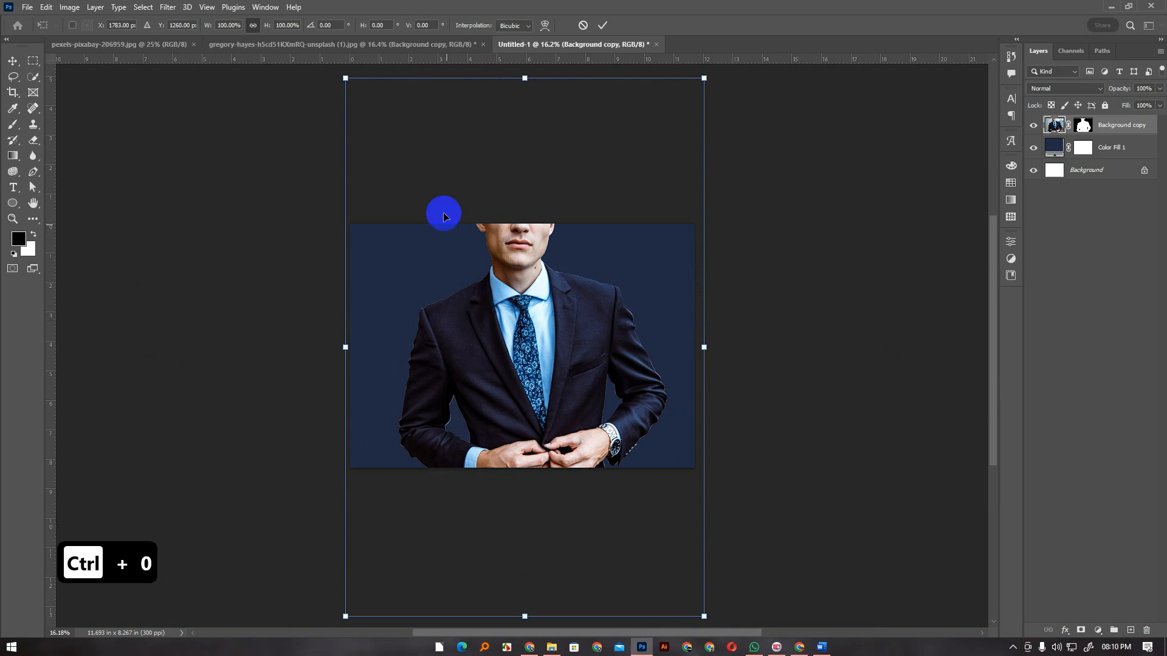
drag(525, 78, 614, 223)
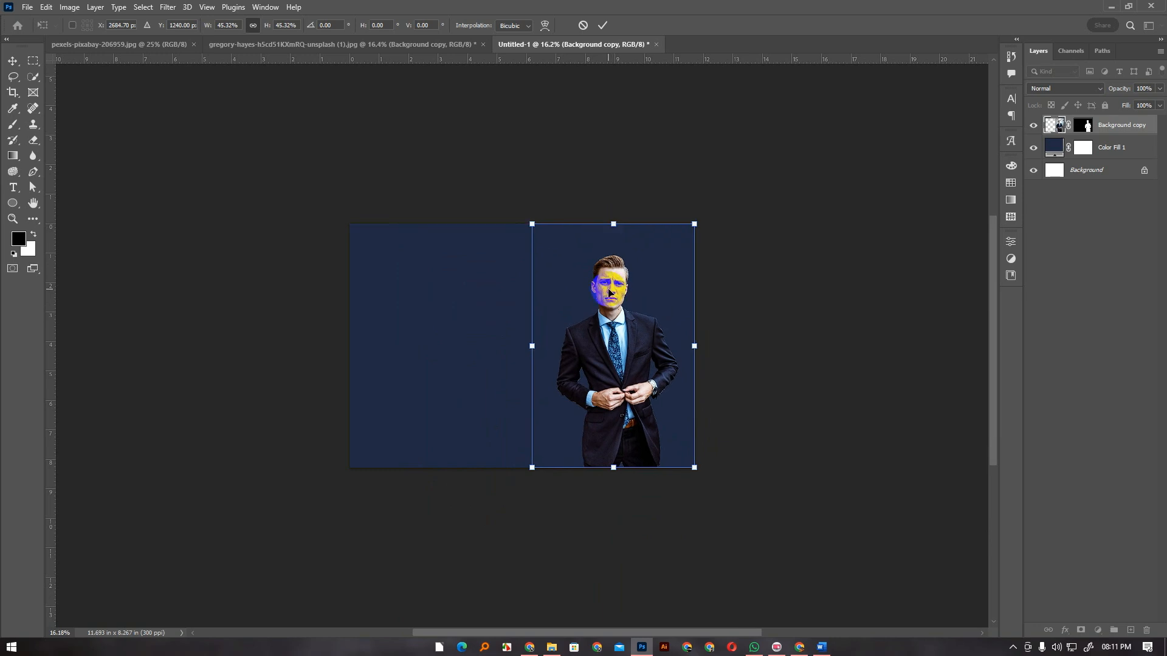
key(Return)
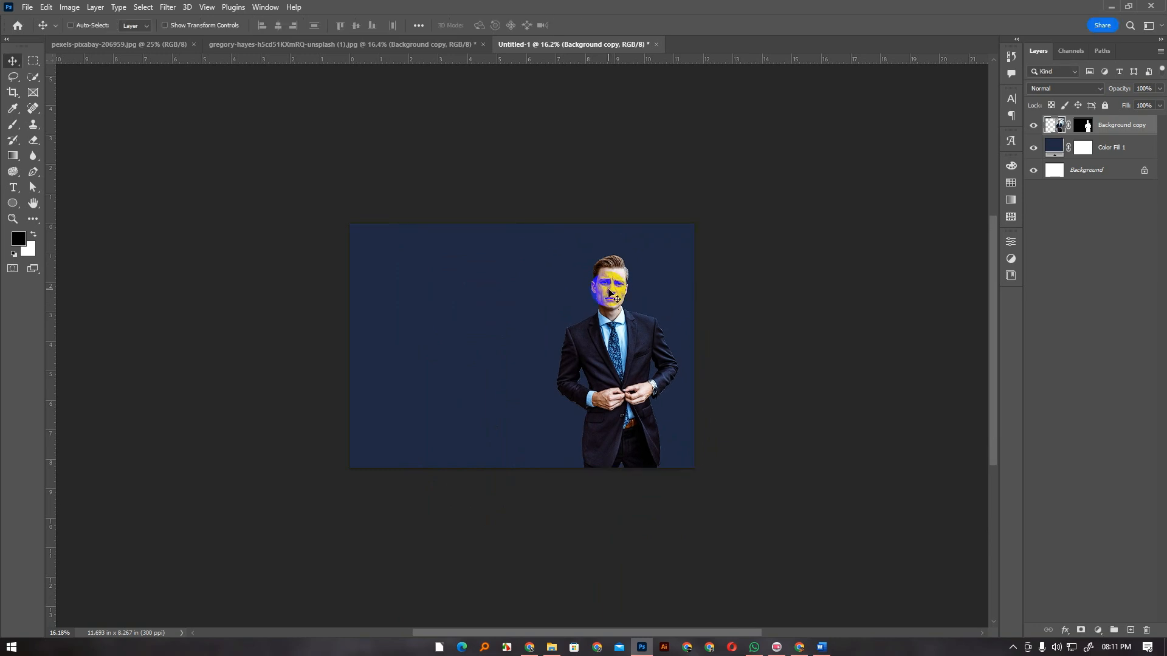
key(ctrl+t)
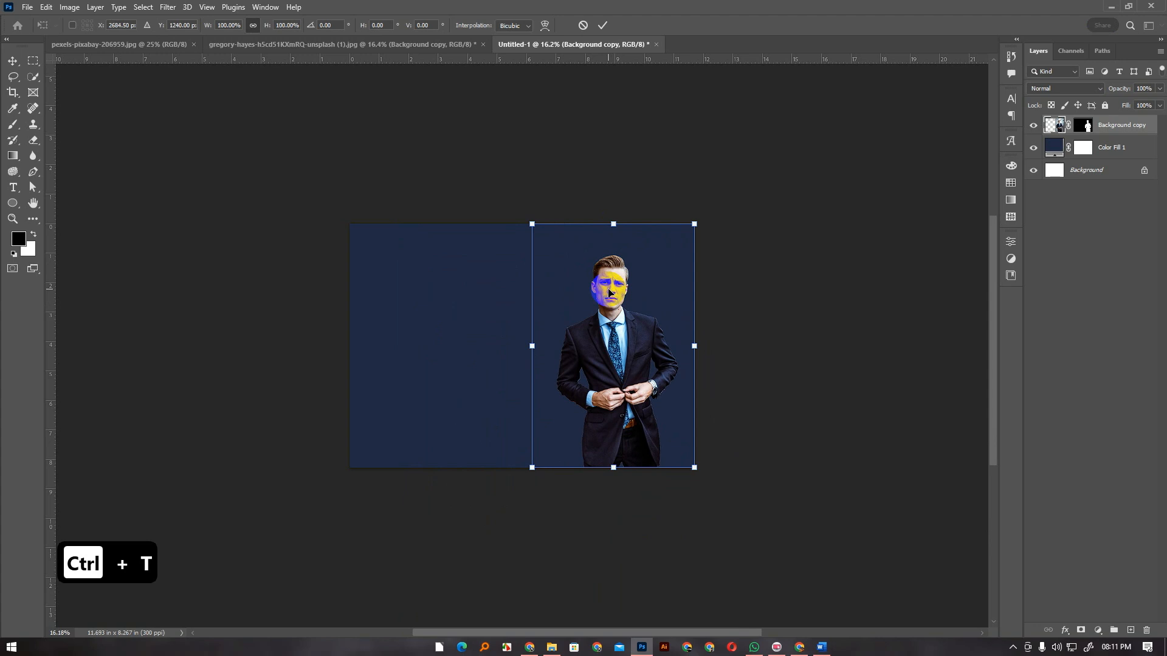
key(Return)
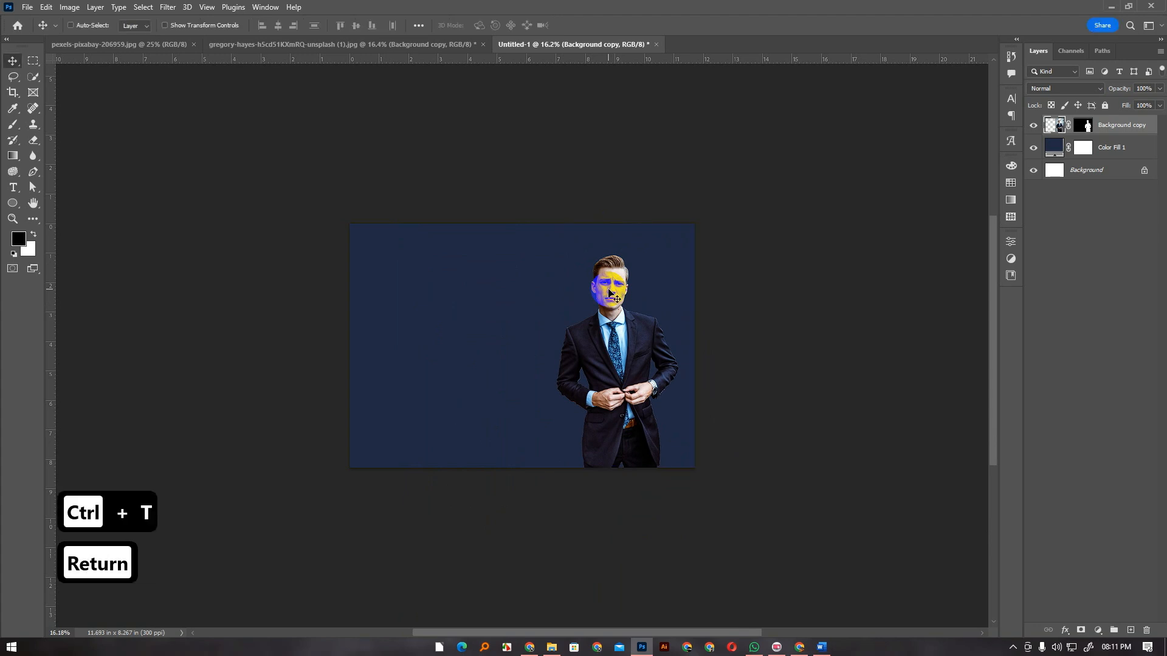
key(ctrl+0)
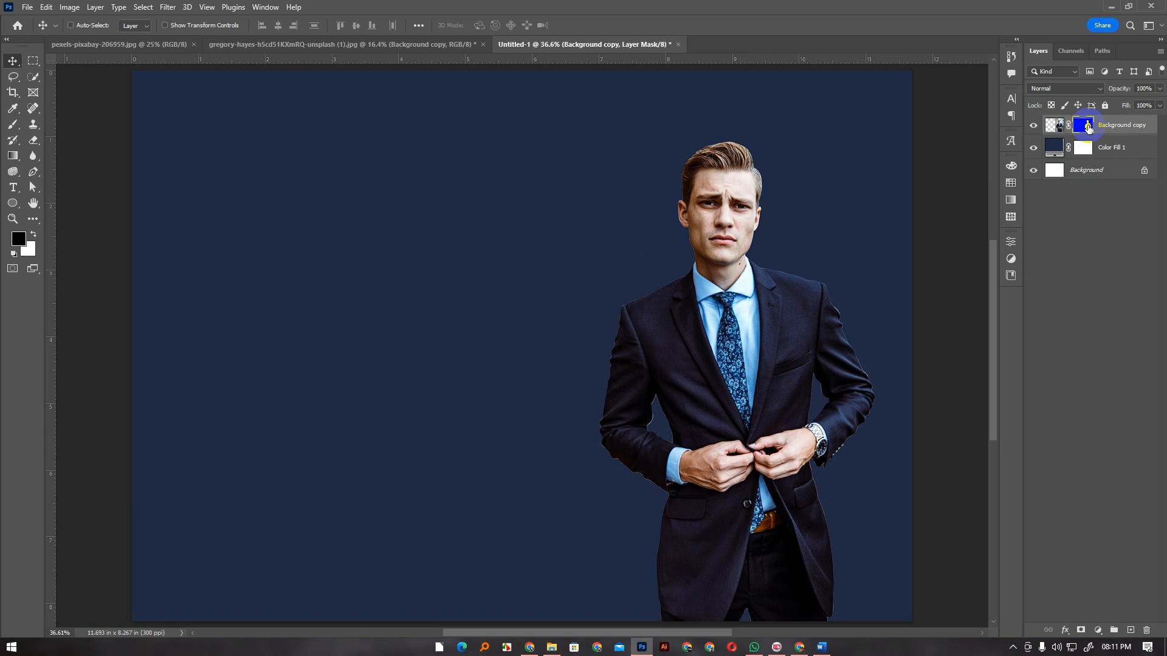
Duplicate the Background copy layer twice and hide the two lower cut-out layers.
click(1116, 128)
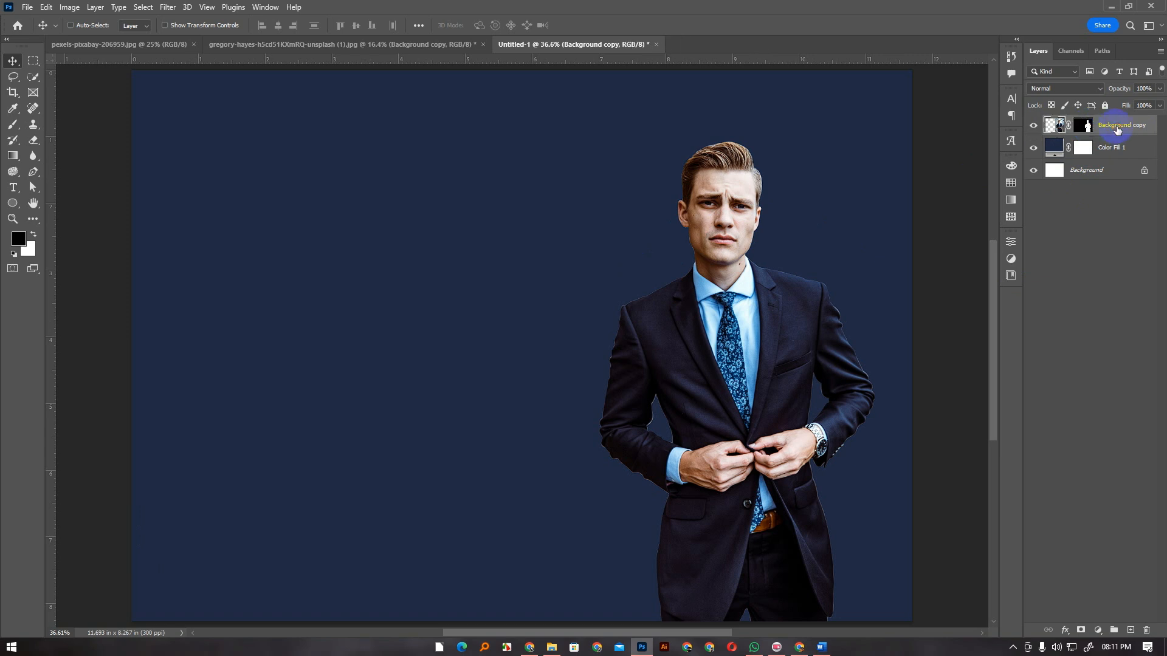
key(ctrl)
key(ctrl+j)
key(ctrl+j)
click(1033, 166)
click(1033, 146)
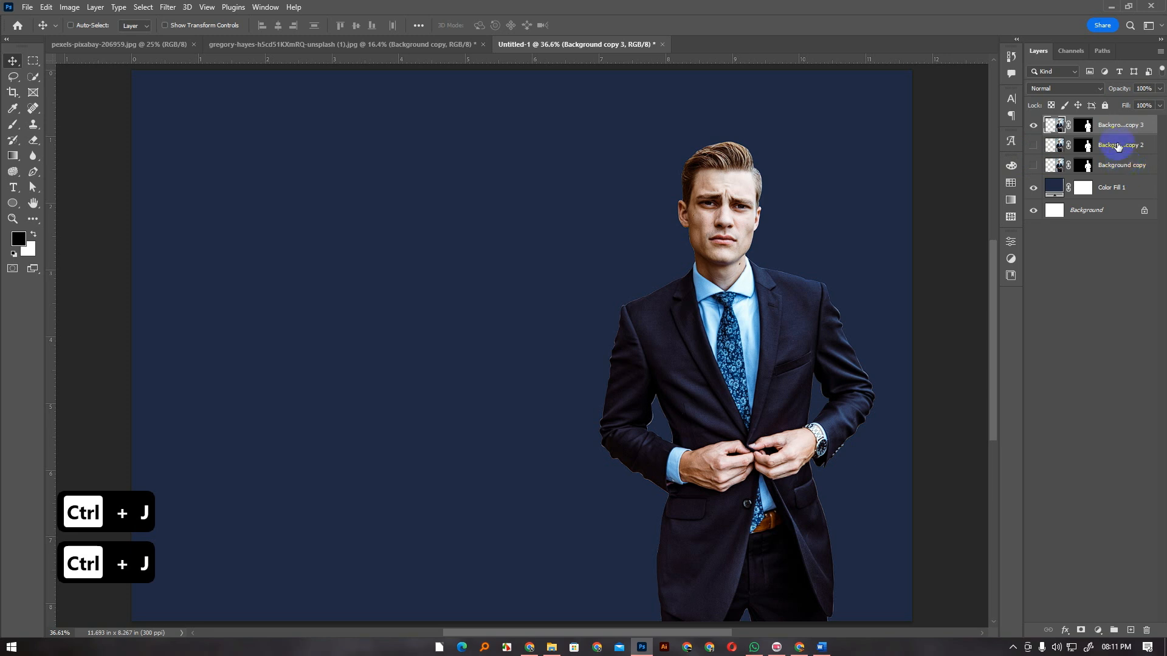
Rename the lowest cut-out layer, Background copy, as Backup.
click(1120, 166)
double_click(1120, 166)
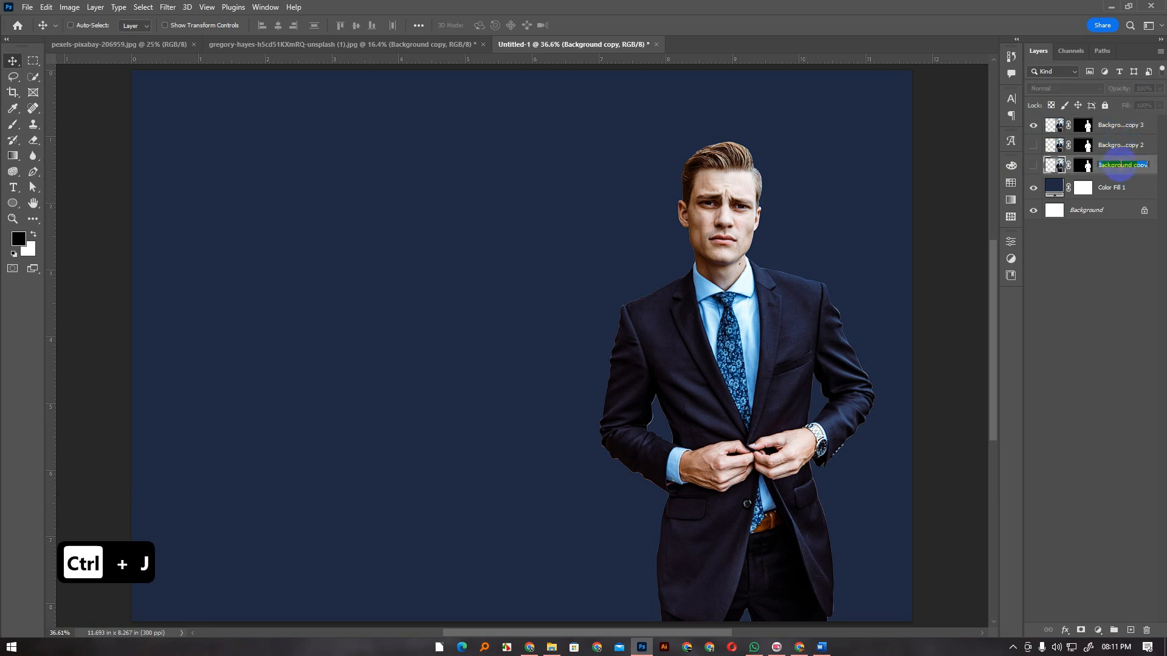
text(Backup)
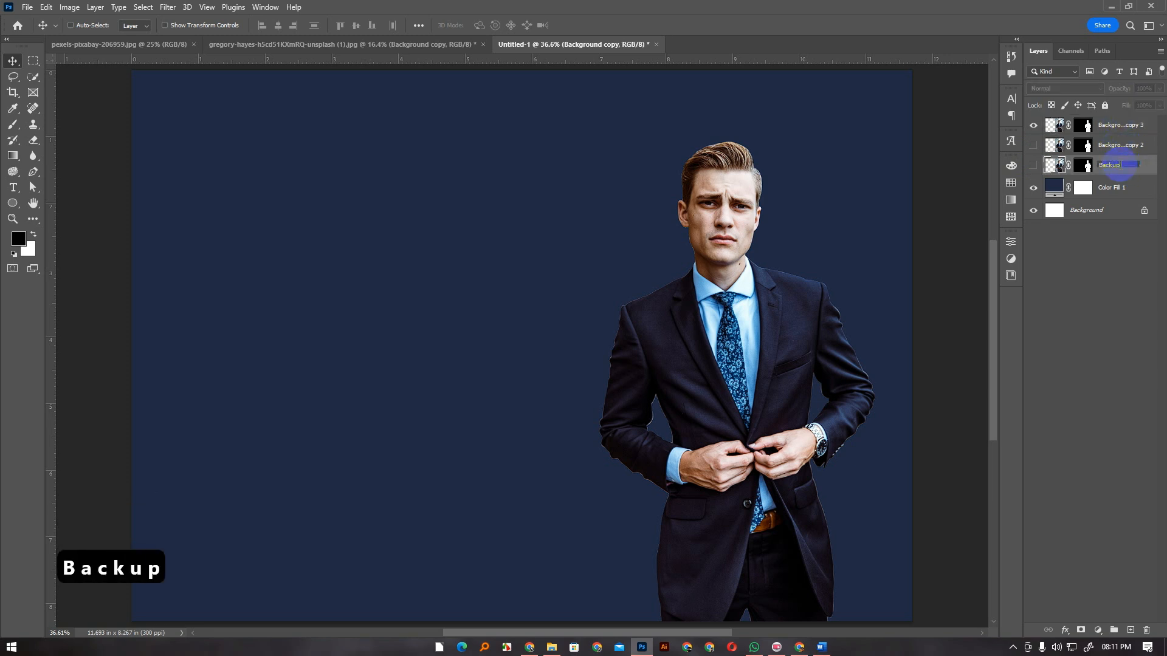
key(Return)
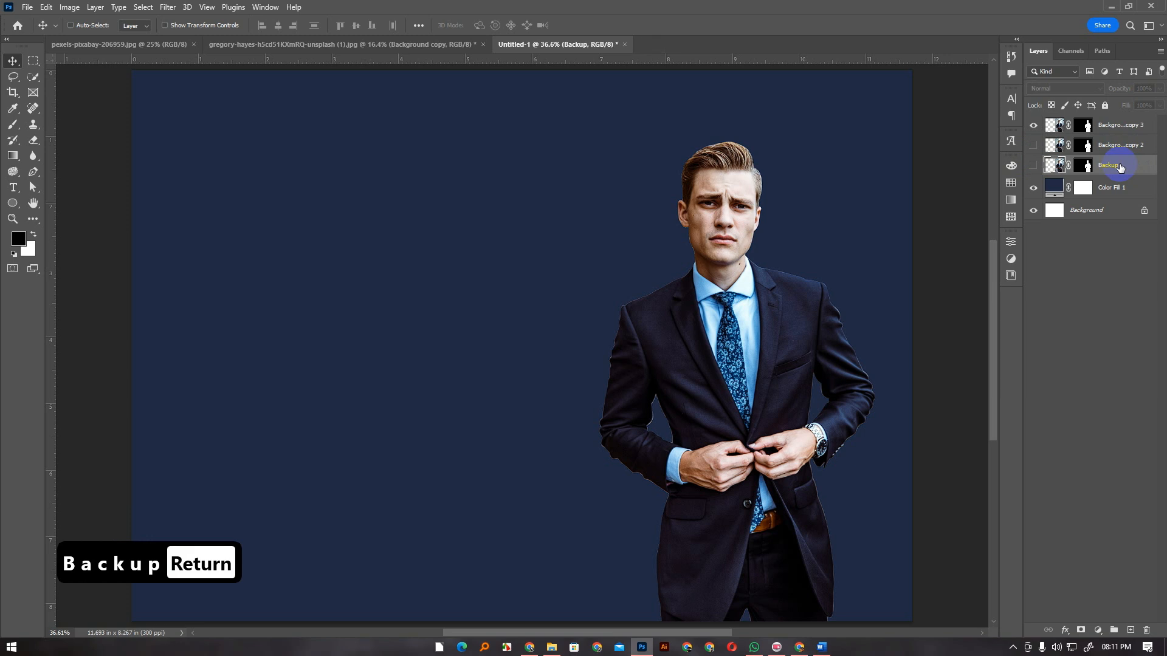
Rename the topmost cut-out layer as Apply Layer Mask and widen the layer list so full names fit.
double_click(1112, 124)
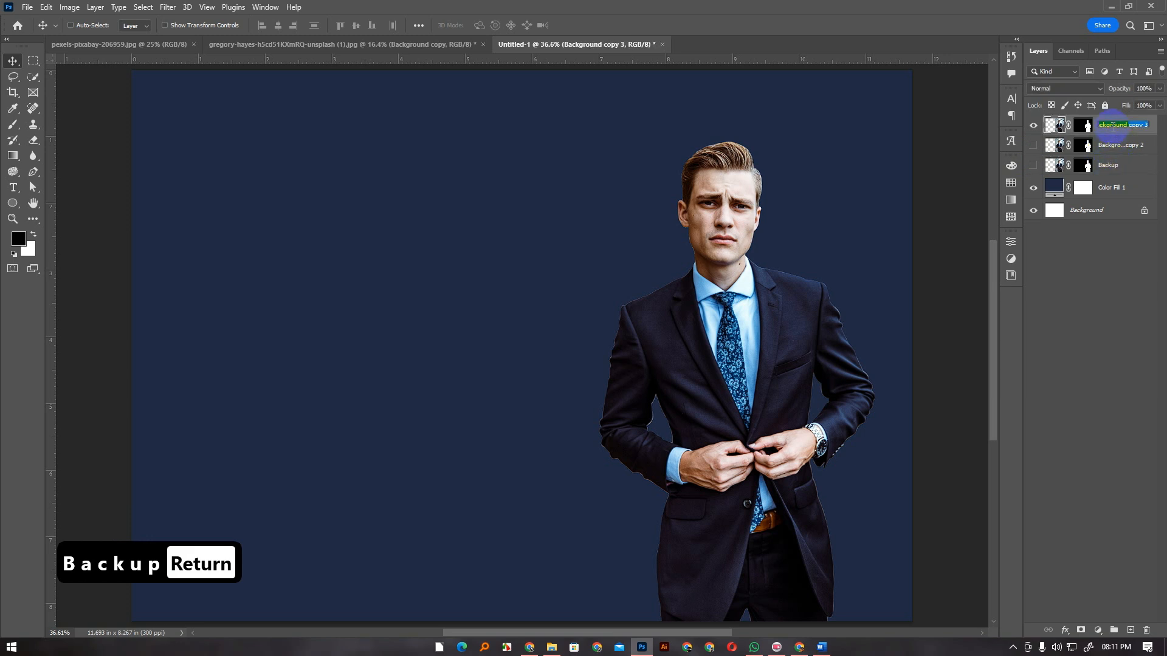
text(Apply L)
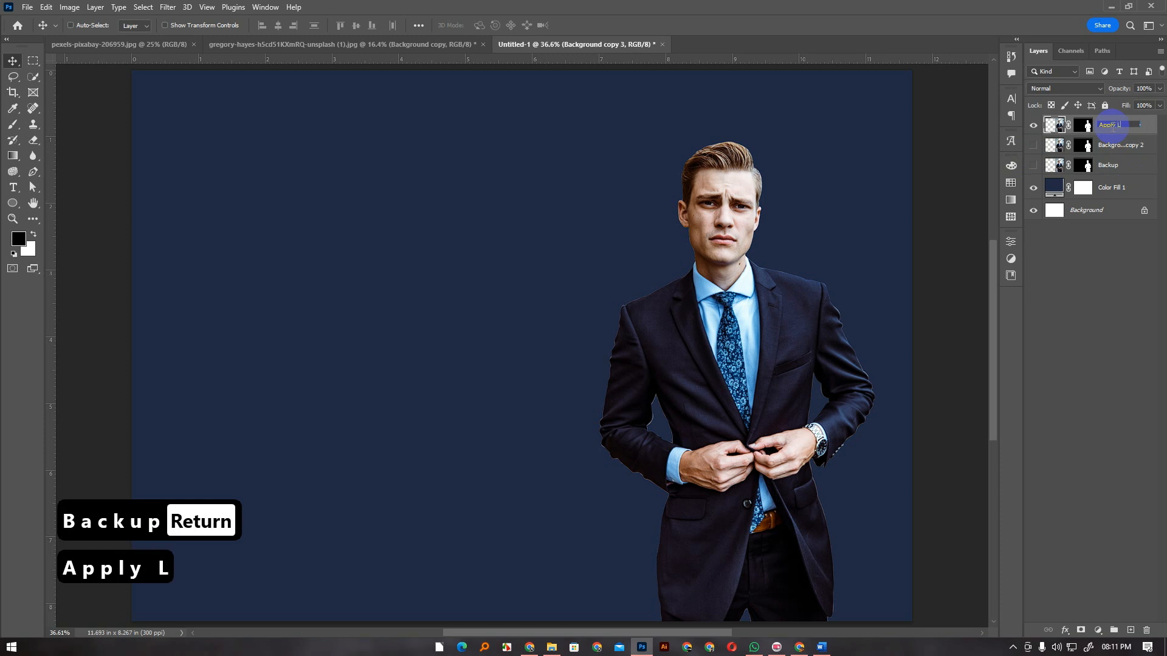
text(ayer Mask)
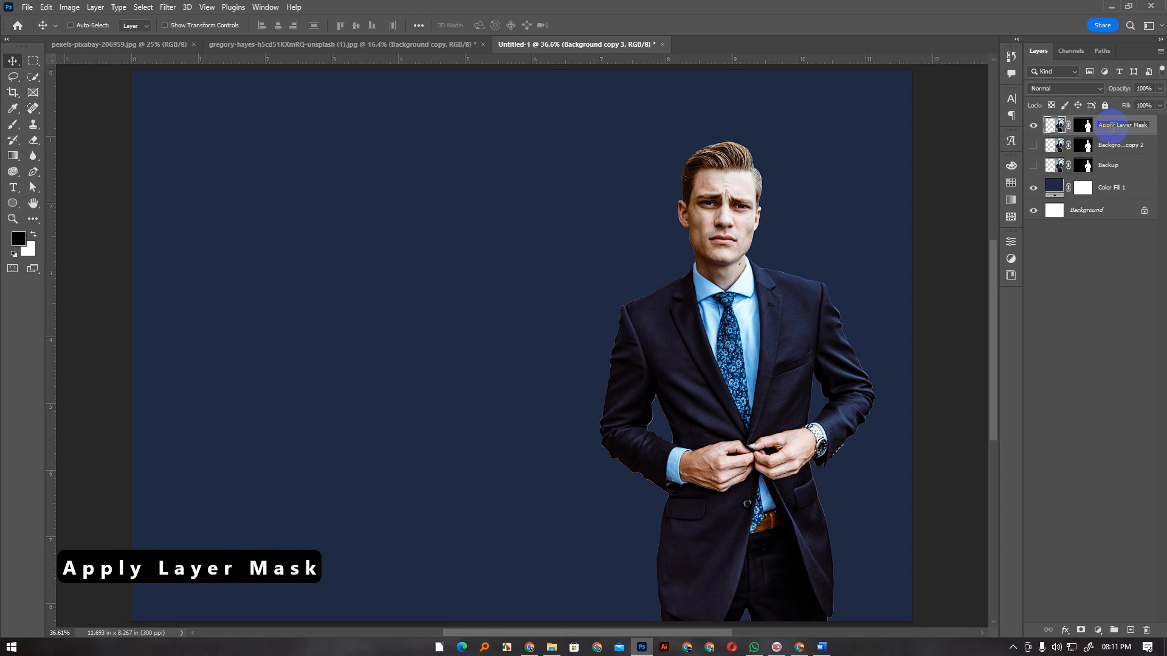
click(1026, 263)
drag(1021, 264, 985, 262)
Rename the middle cut-out layer, Background copy 2, as Covert to Smart Object.
double_click(1100, 148)
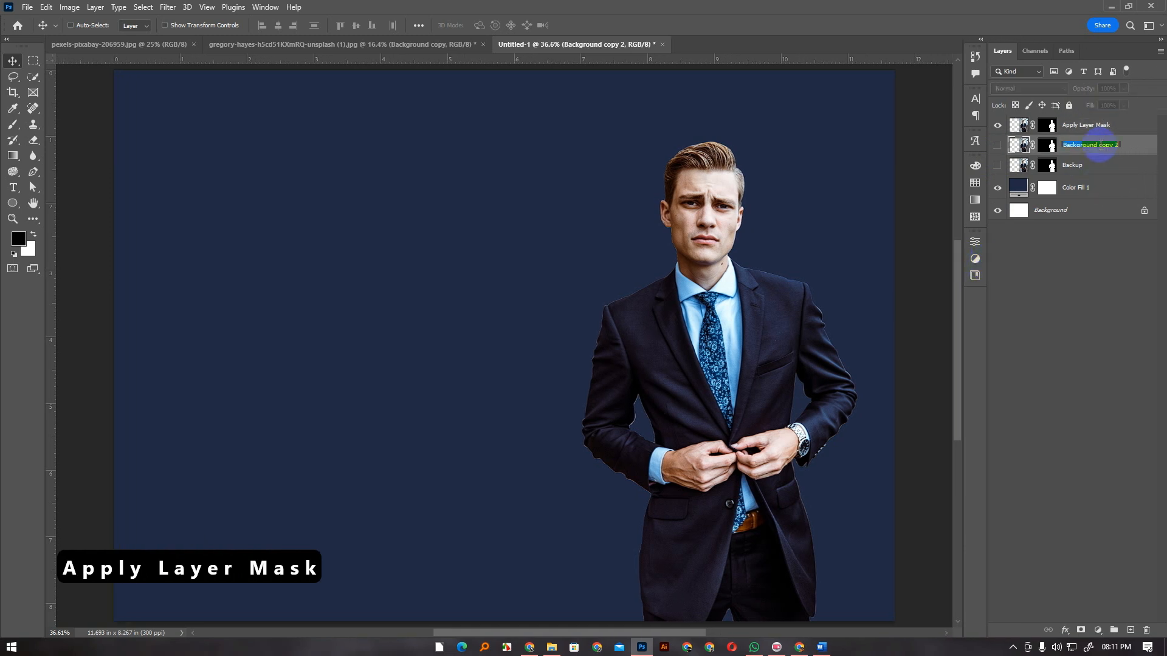
text(Cove)
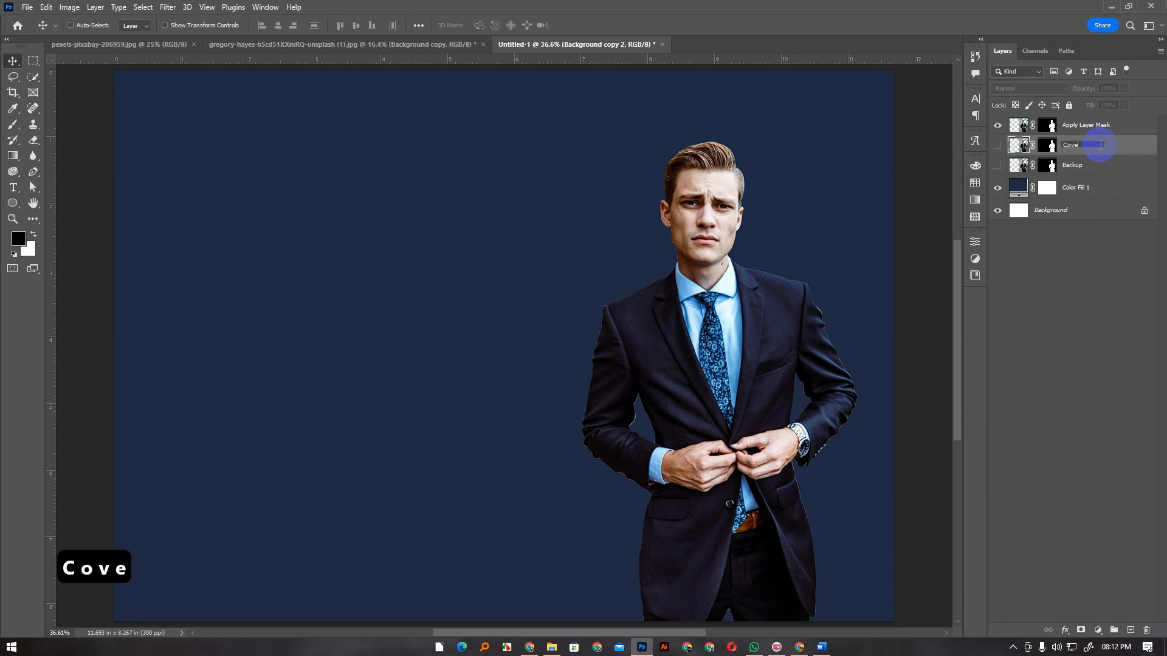
text(rt t)
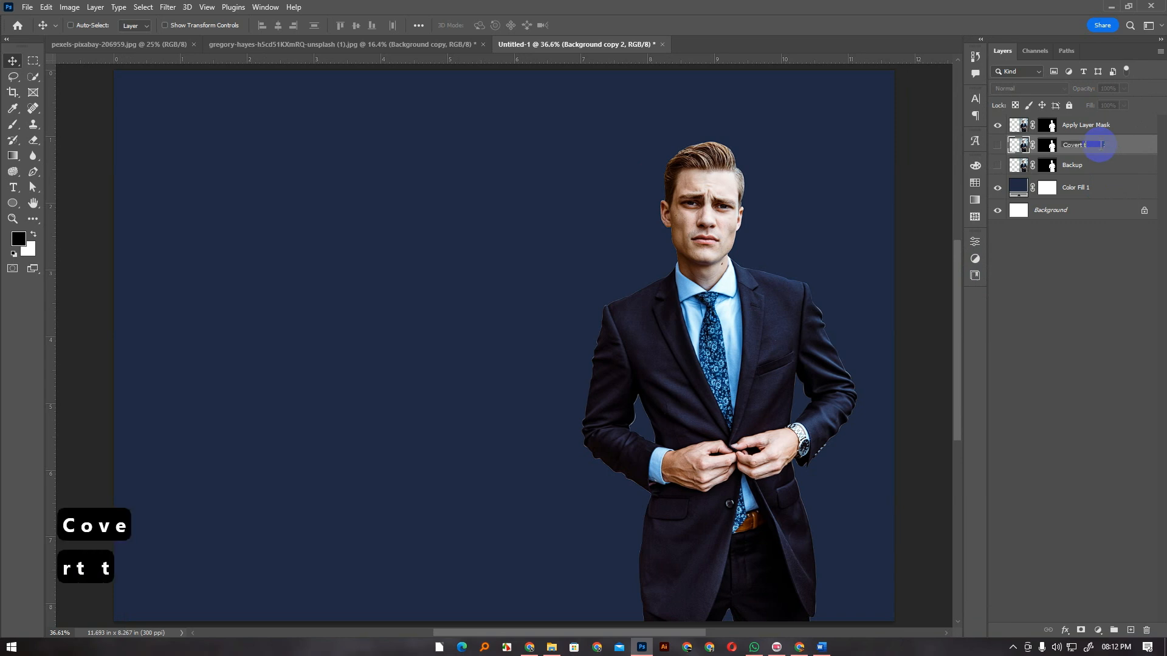
text(o Sar)
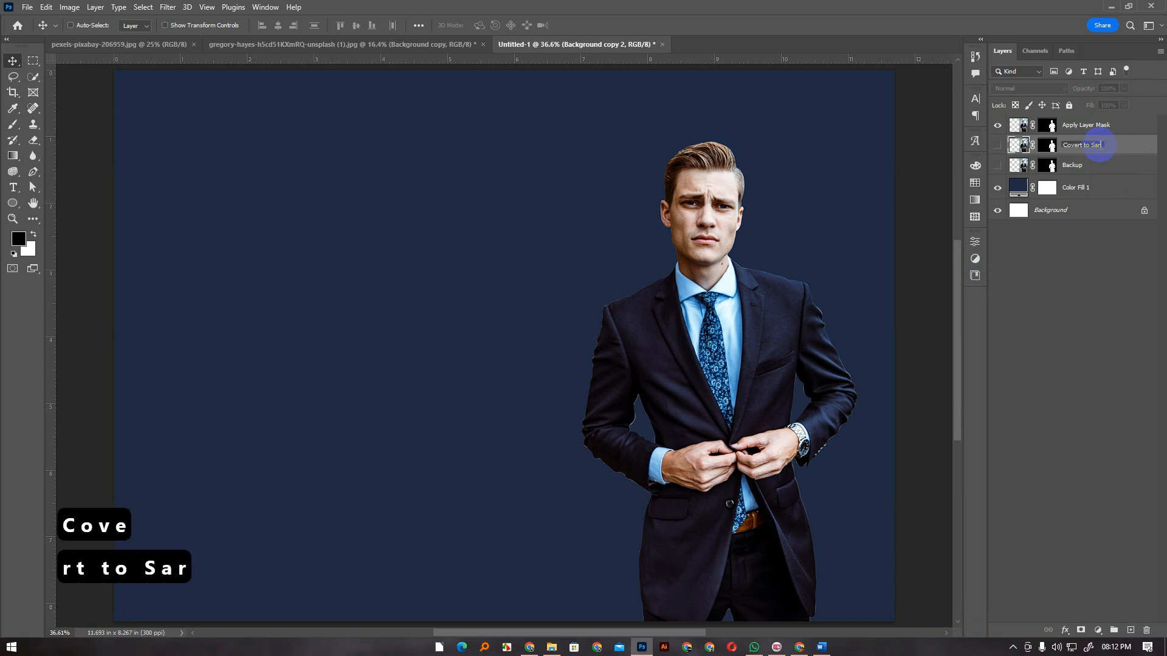
key(BackSpace)
key(BackSpace)
text(mar)
key(BackSpace)
text(art Ob)
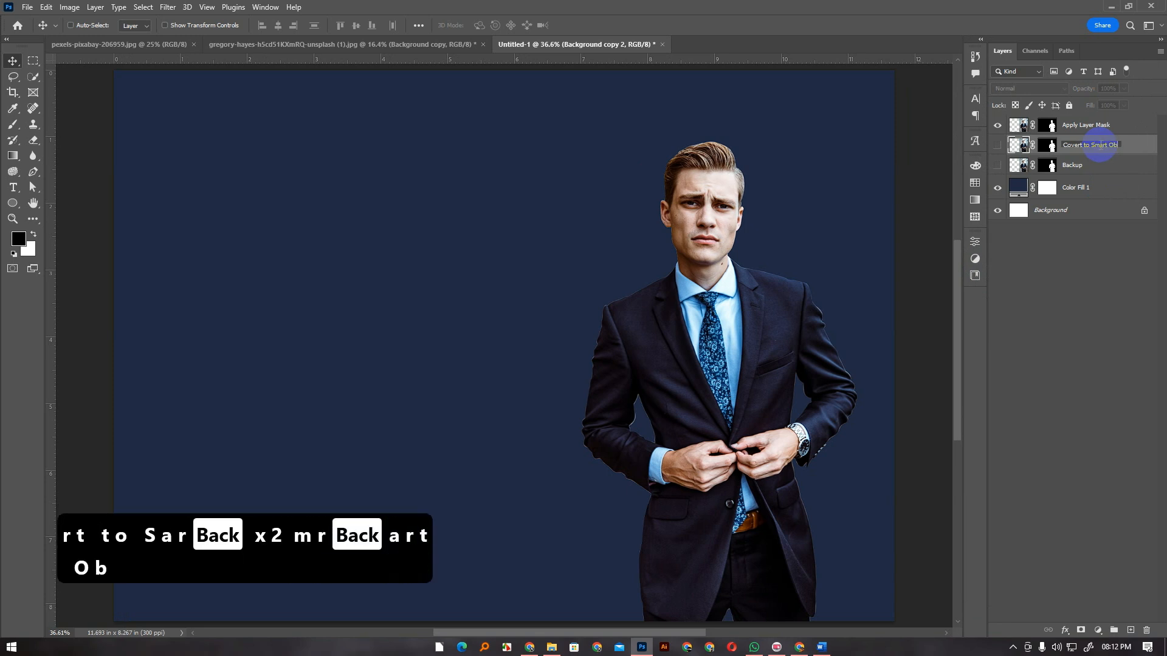
text(ject)
key(Return)
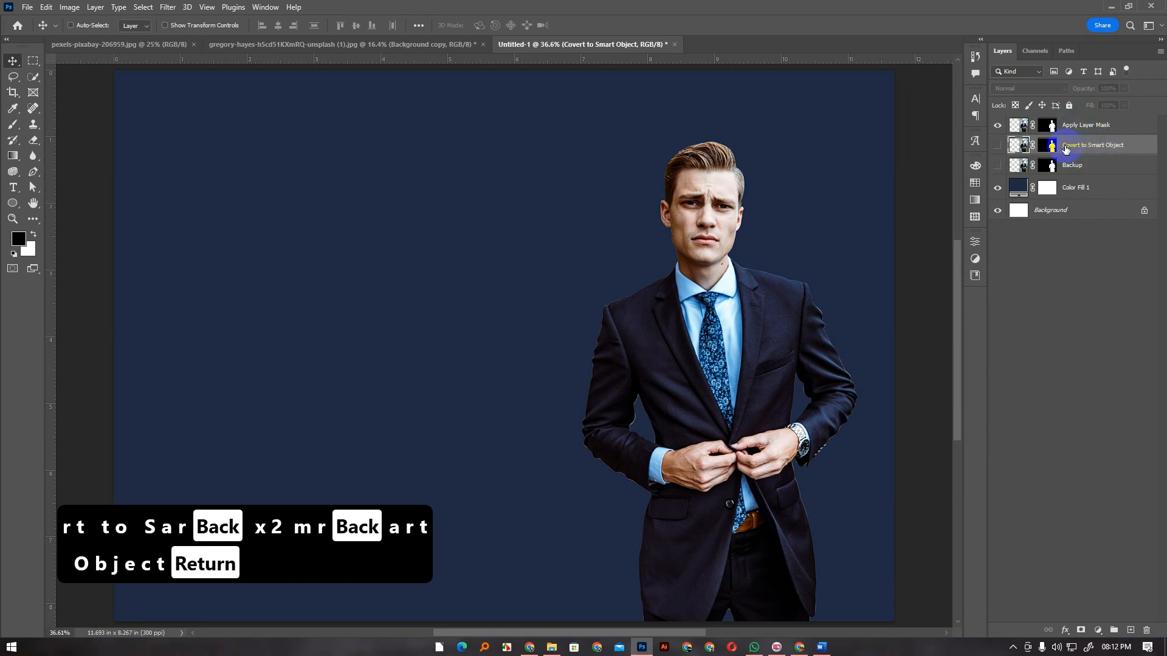
Select the Apply Layer Mask layer and bring up the options for its mask.
click(1081, 129)
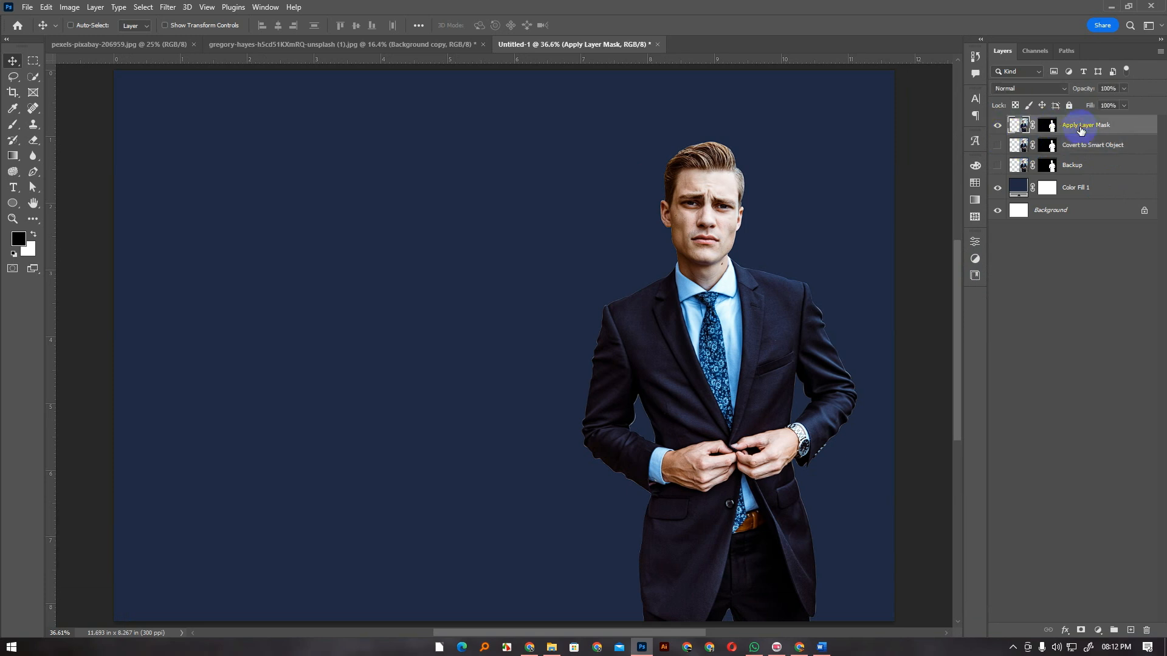
right_click(1049, 126)
click(1032, 306)
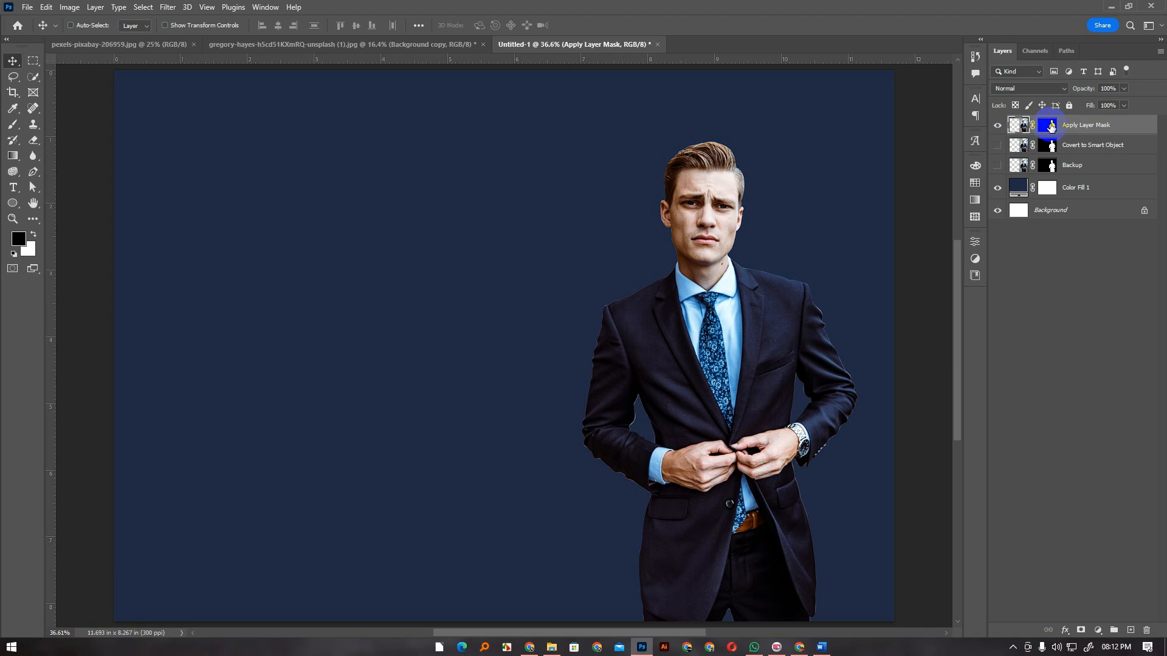
Annotate a screen capture of the layer list with two red arrows and a red rectangle around the topmost mask, and discard it.
key(Print)
drag(915, 20, 1165, 429)
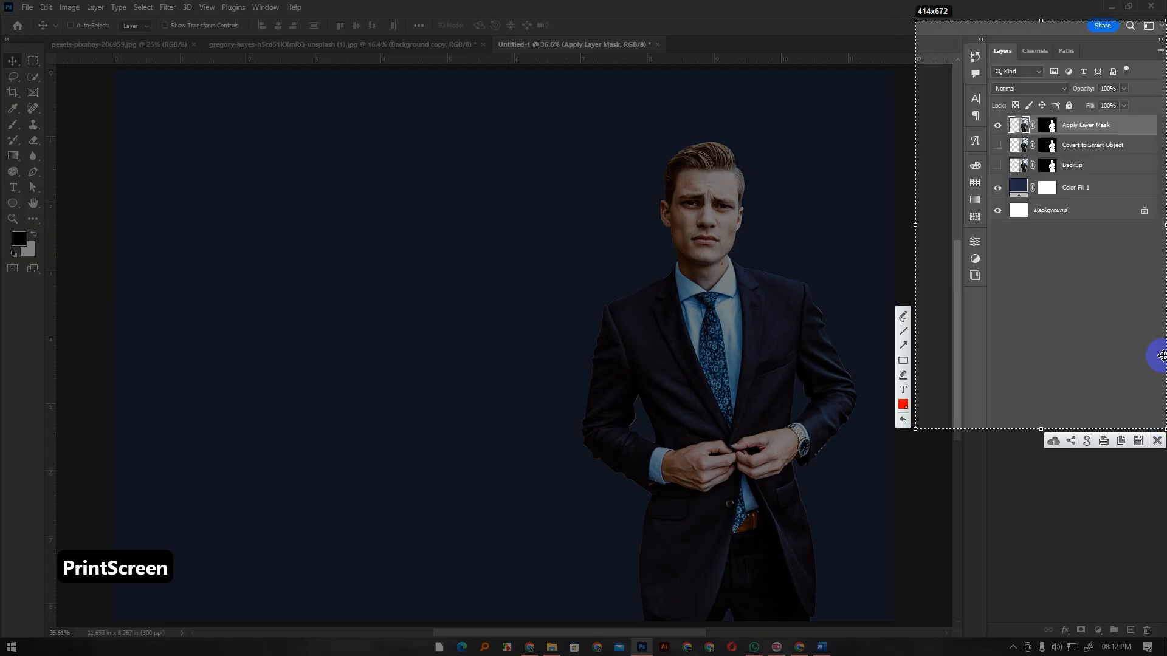
click(903, 332)
mouse_move(942, 276)
mouse_down()
mouse_move(980, 195)
mouse_move(1042, 131)
mouse_up()
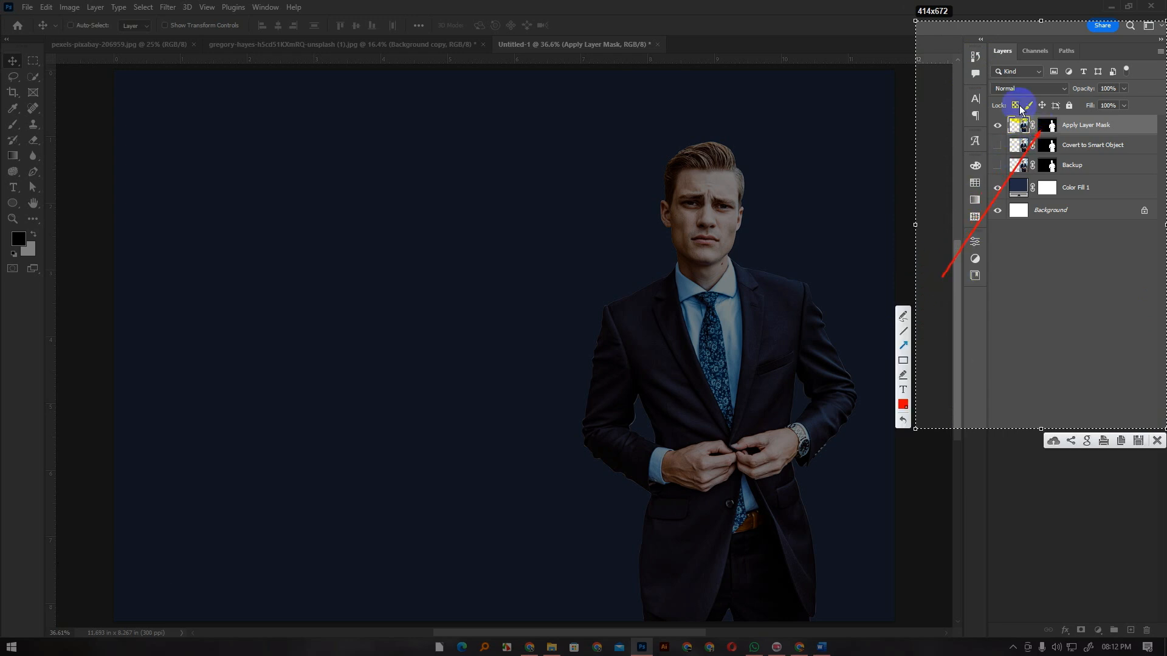
drag(944, 76, 1004, 120)
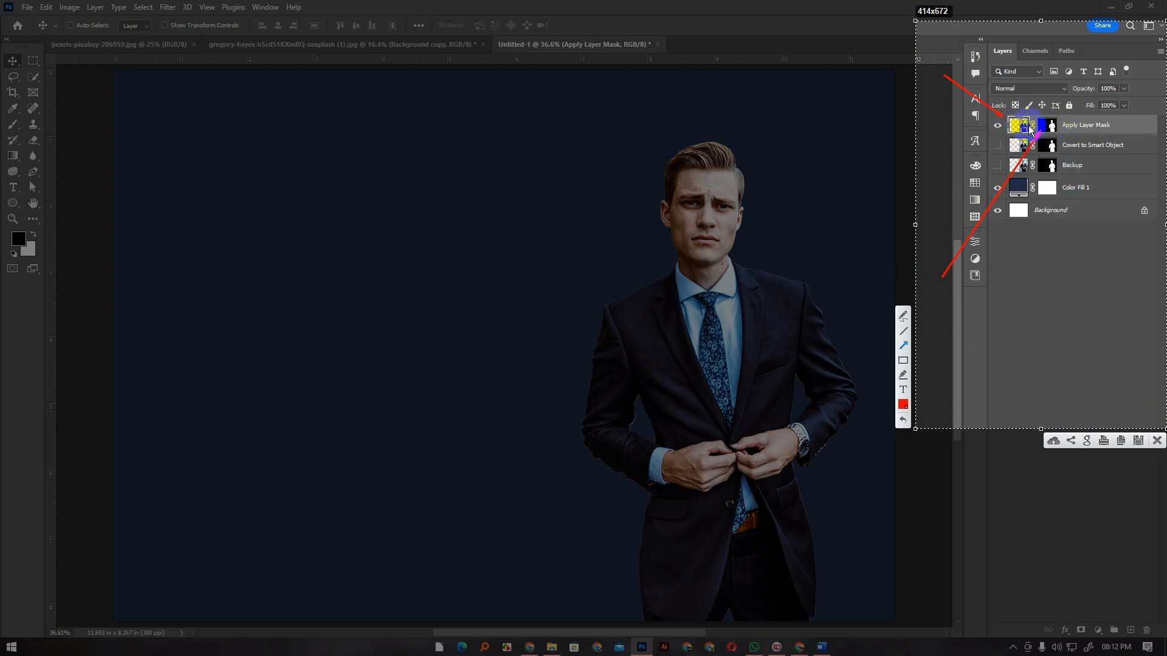
click(903, 360)
drag(1038, 116, 1058, 138)
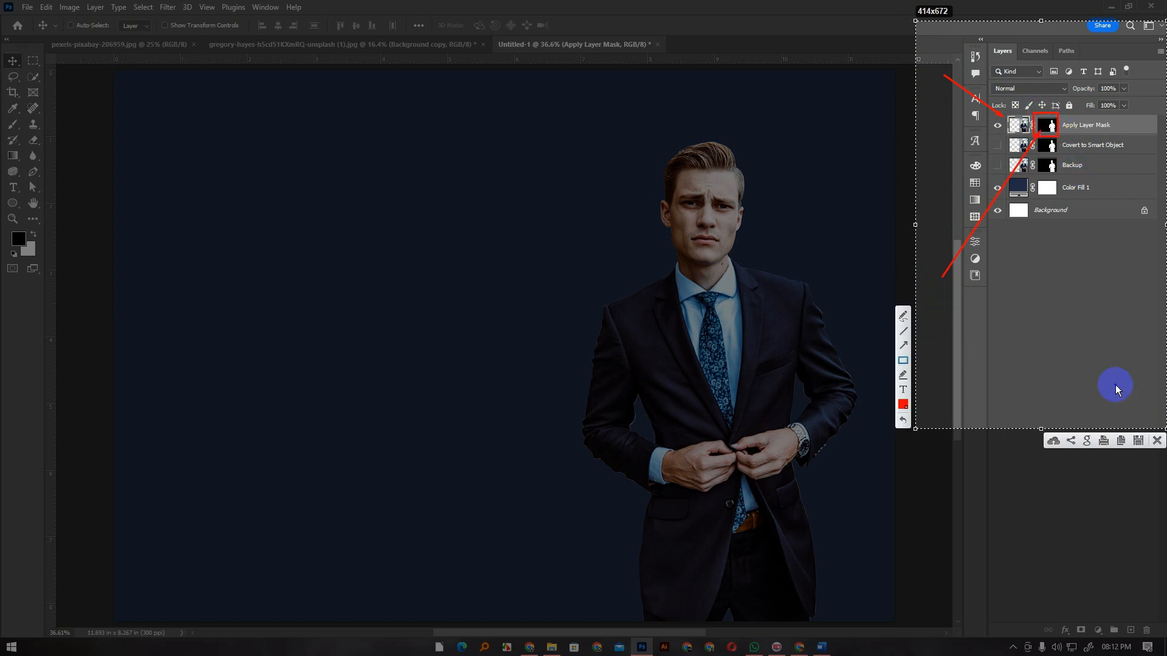
click(1157, 440)
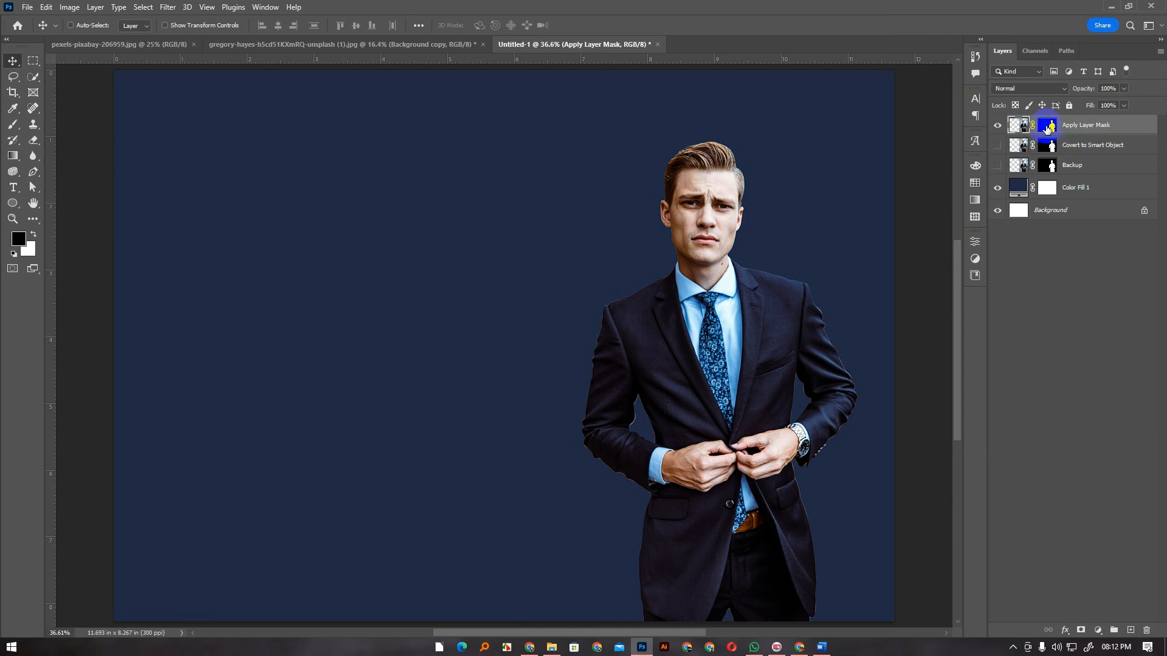
Apply the layer mask permanently to the topmost cut-out layer and move the man slightly to the left.
right_click(1046, 128)
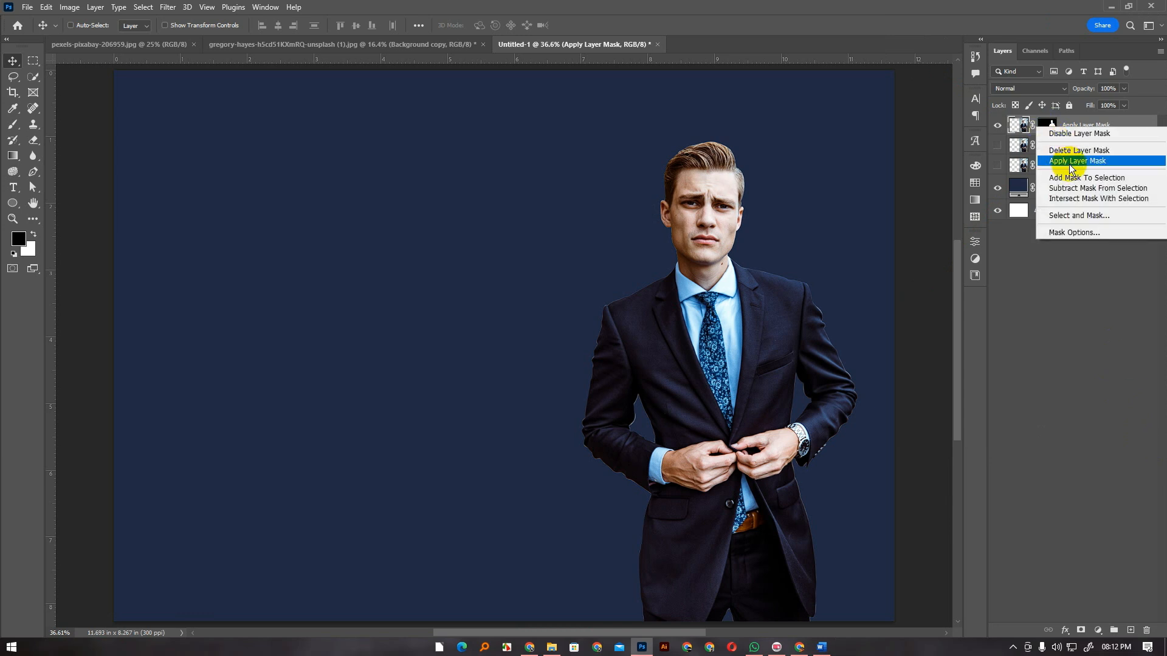
click(1090, 161)
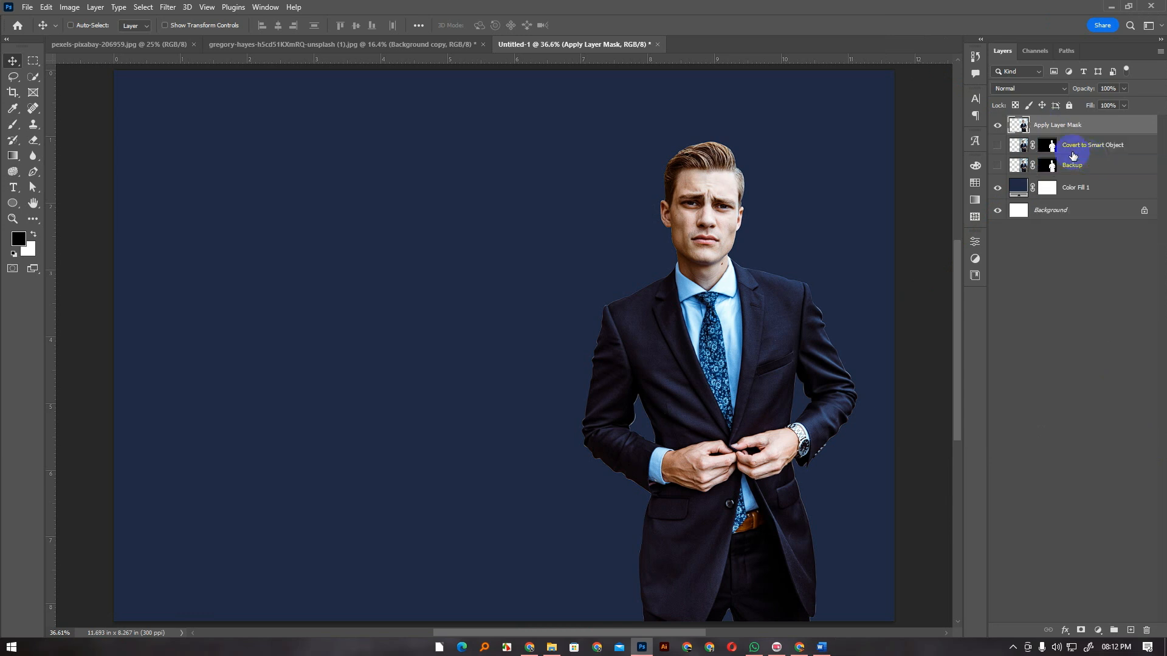
mouse_move(731, 302)
mouse_down()
mouse_move(697, 287)
mouse_move(572, 295)
mouse_move(723, 310)
mouse_up()
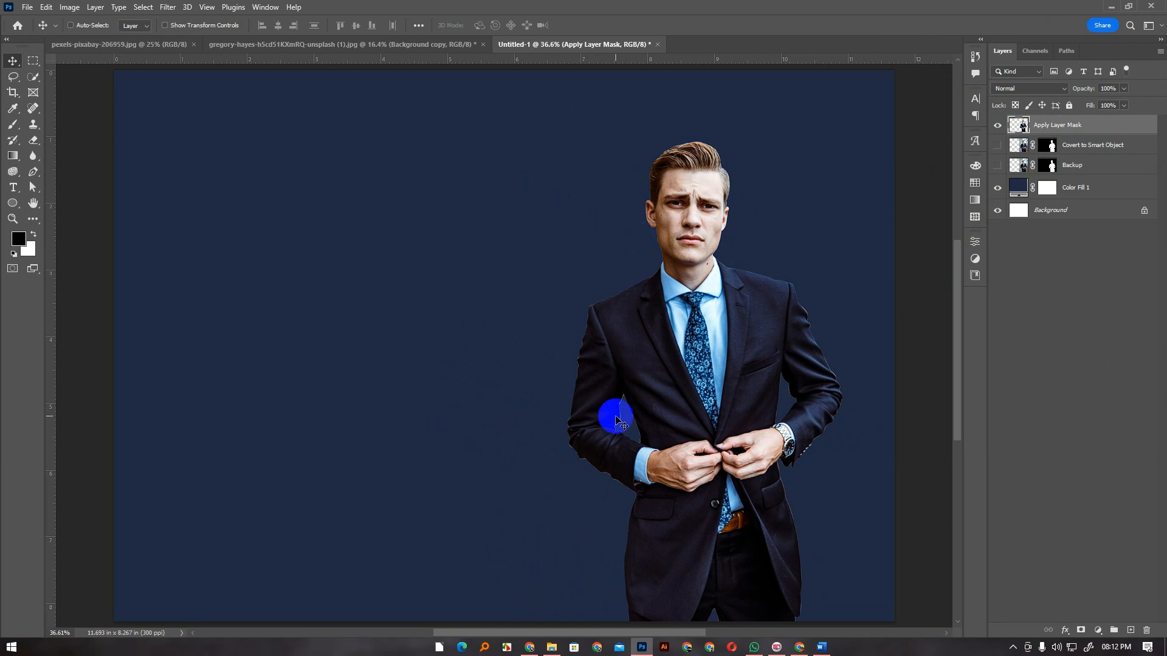
Add a new white layer mask to the topmost cut-out layer for retouching the edge between the arm and torso.
scroll(613, 419, up, 10)
scroll(617, 407, up, 3)
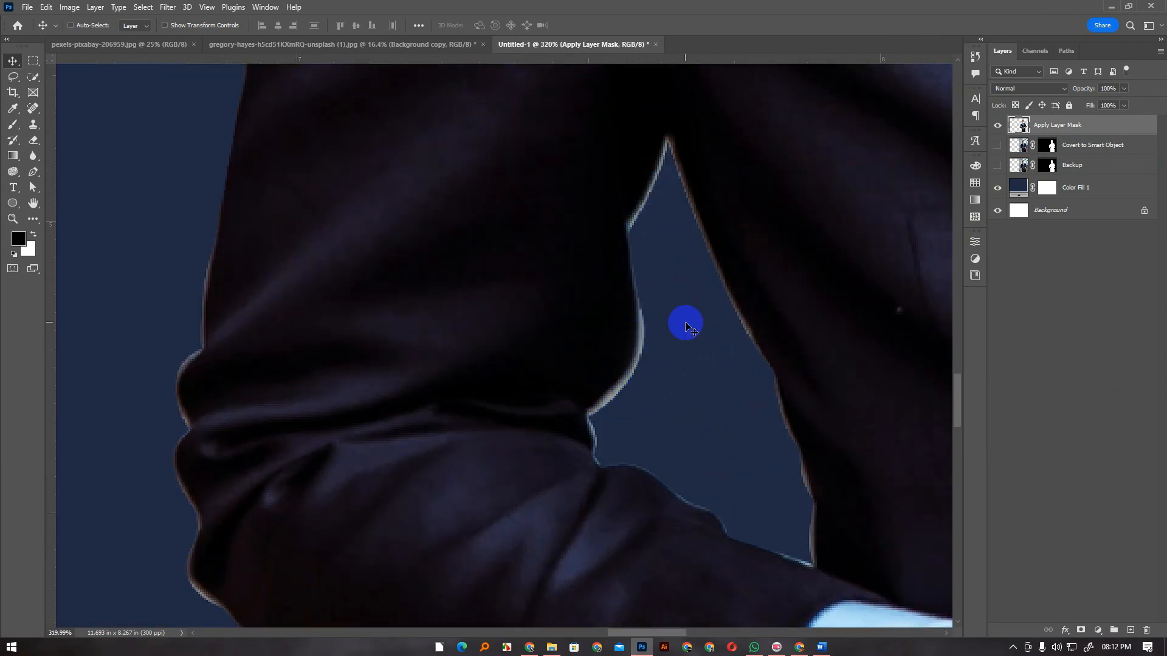
key(ctrl+0)
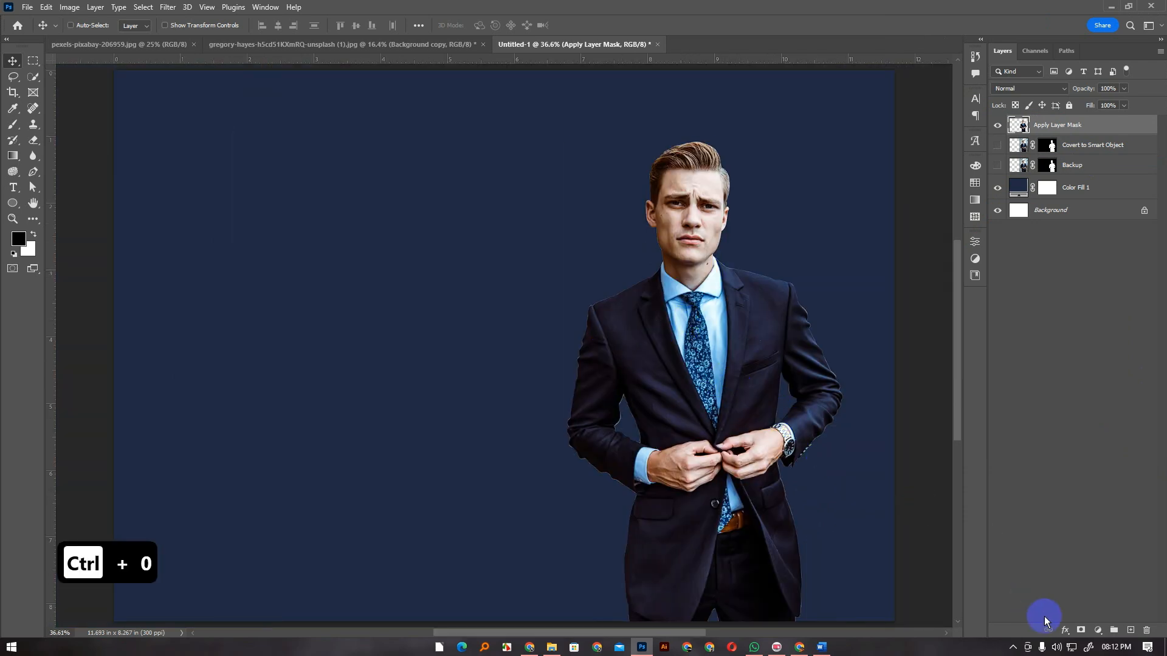
scroll(620, 425, up, 6)
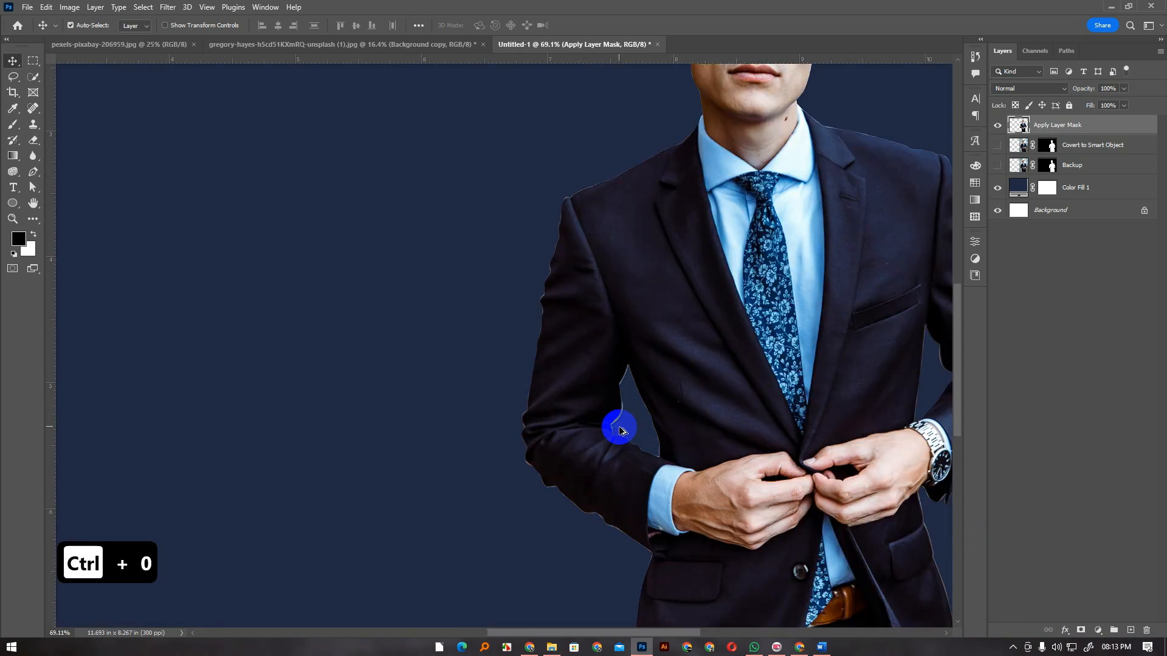
scroll(627, 402, up, 3)
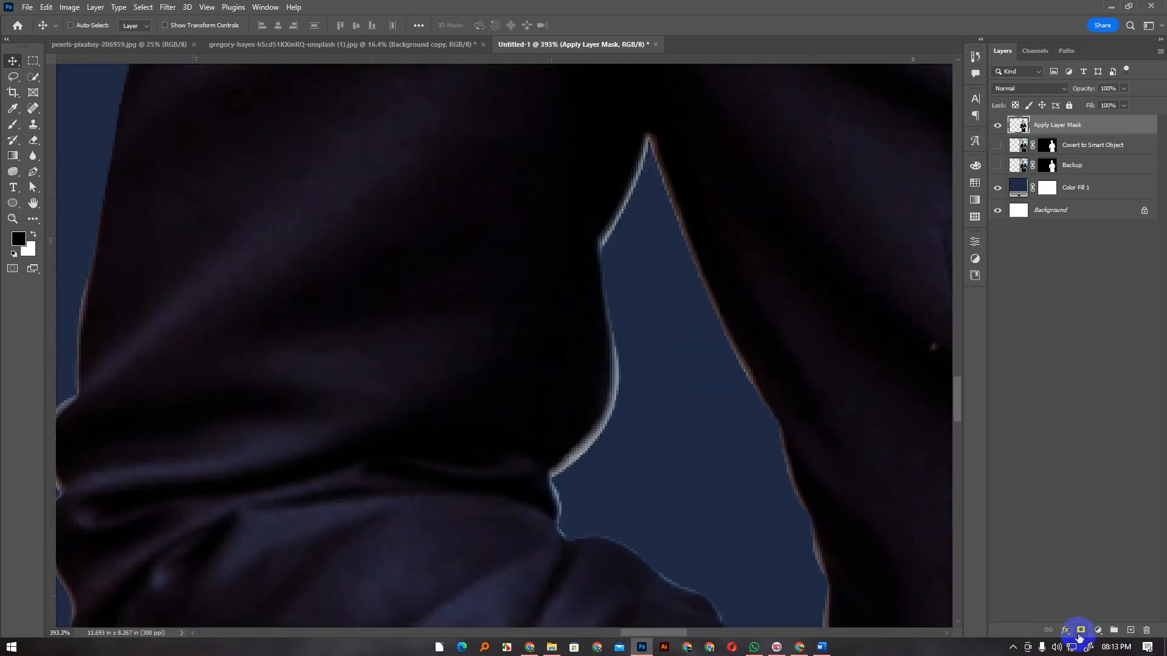
key(ctrl+0)
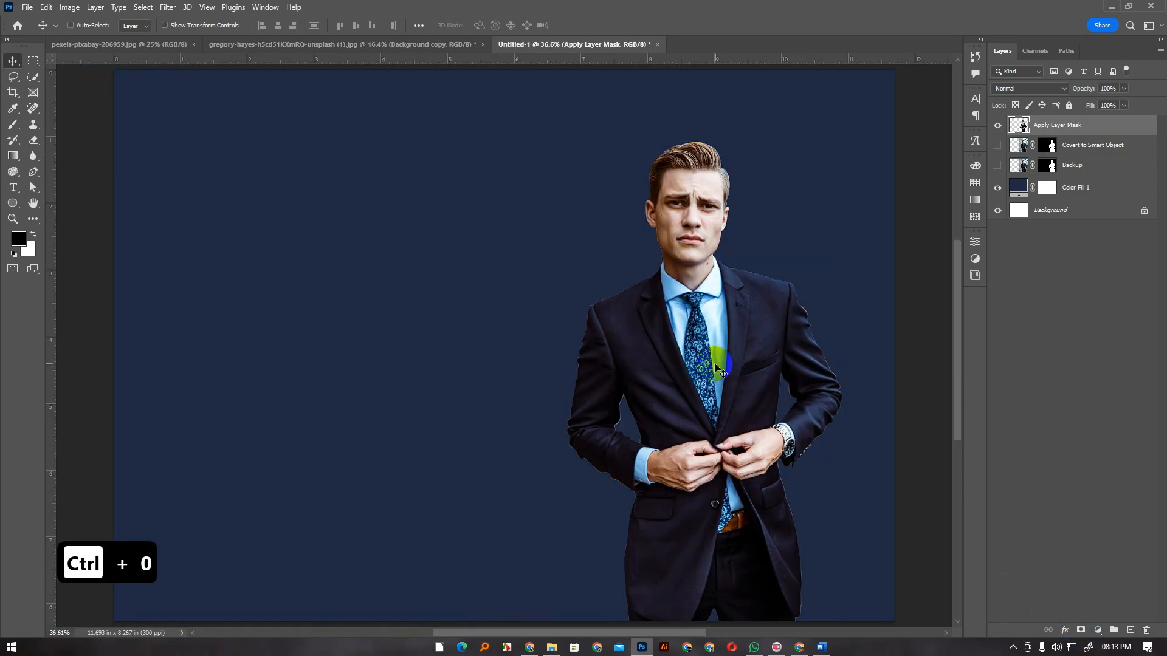
click(1080, 632)
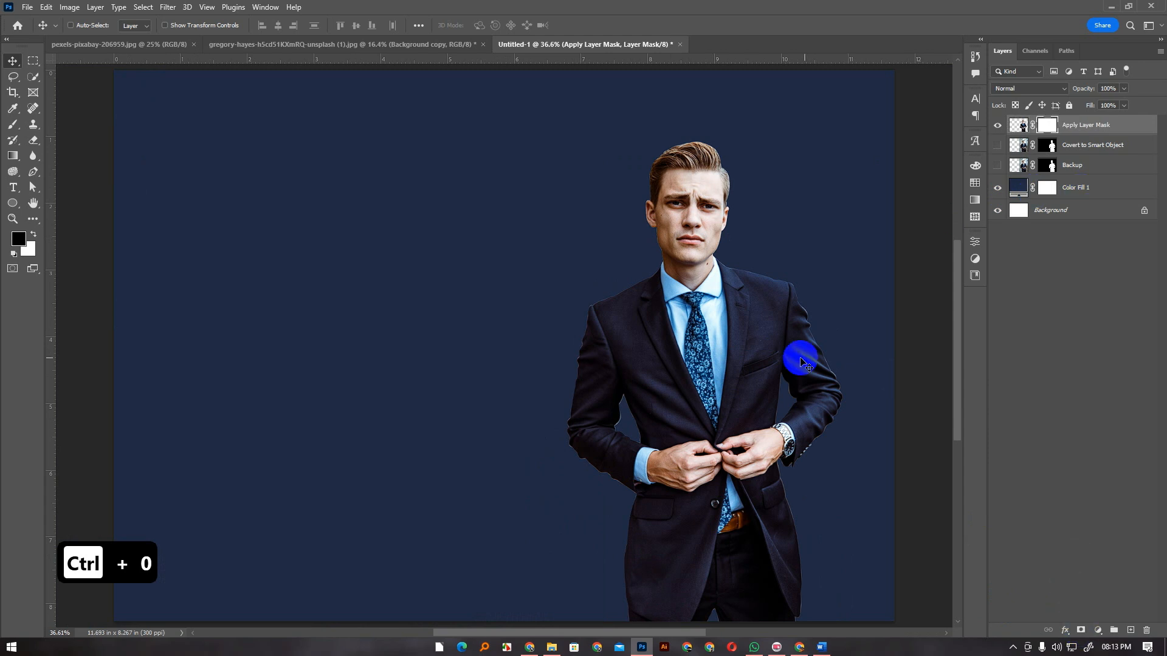
scroll(631, 430, up, 4)
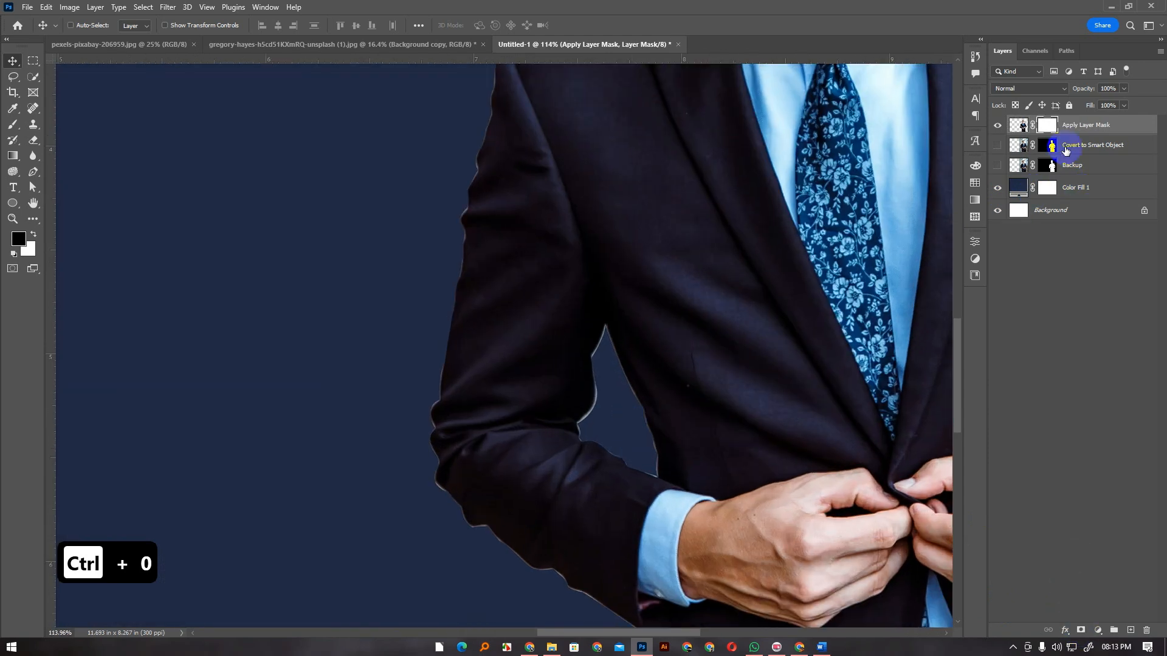
scroll(600, 410, up, 4)
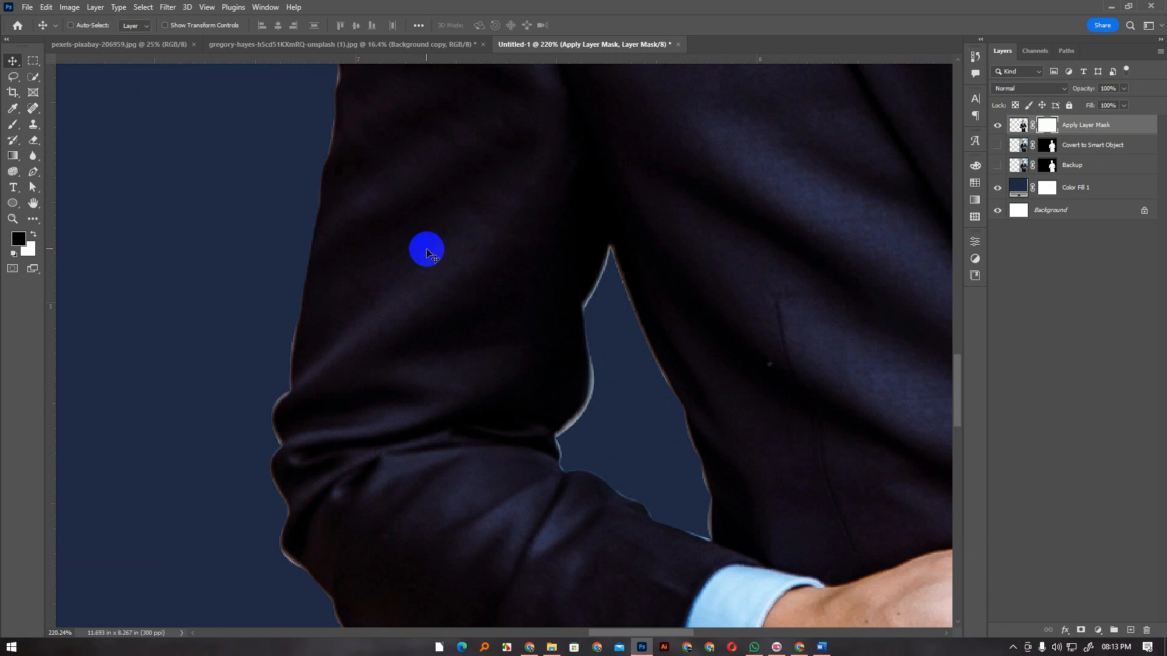
Set the Brush tool to Normal mode with 100% opacity and 72% flow.
key(b)
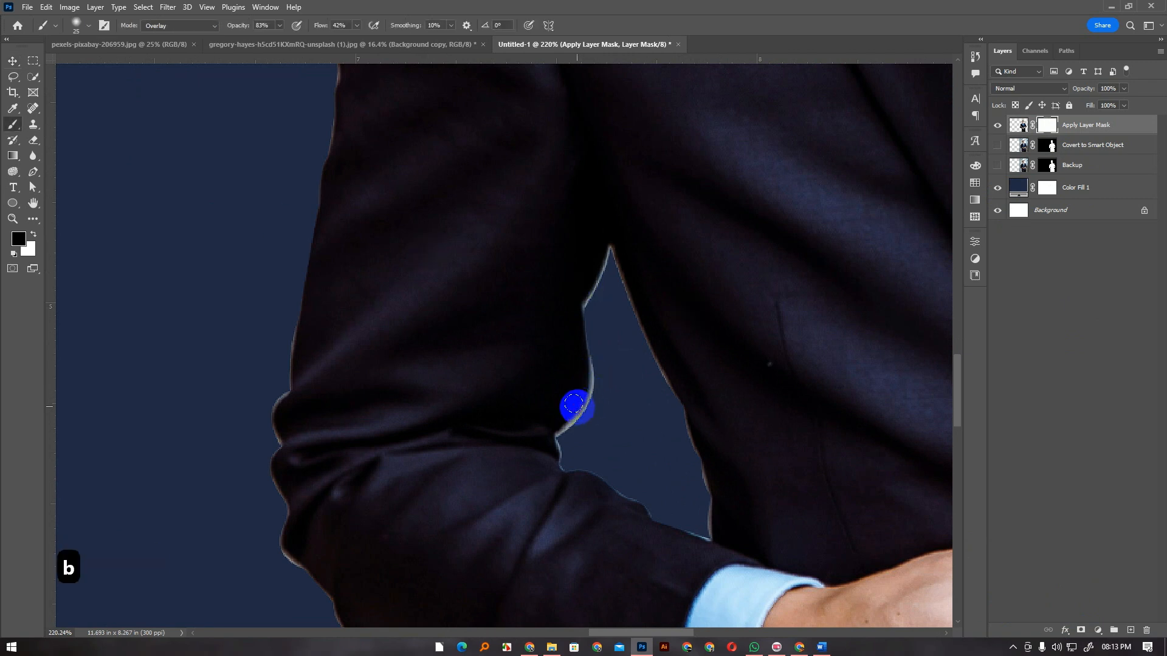
click(203, 27)
click(188, 36)
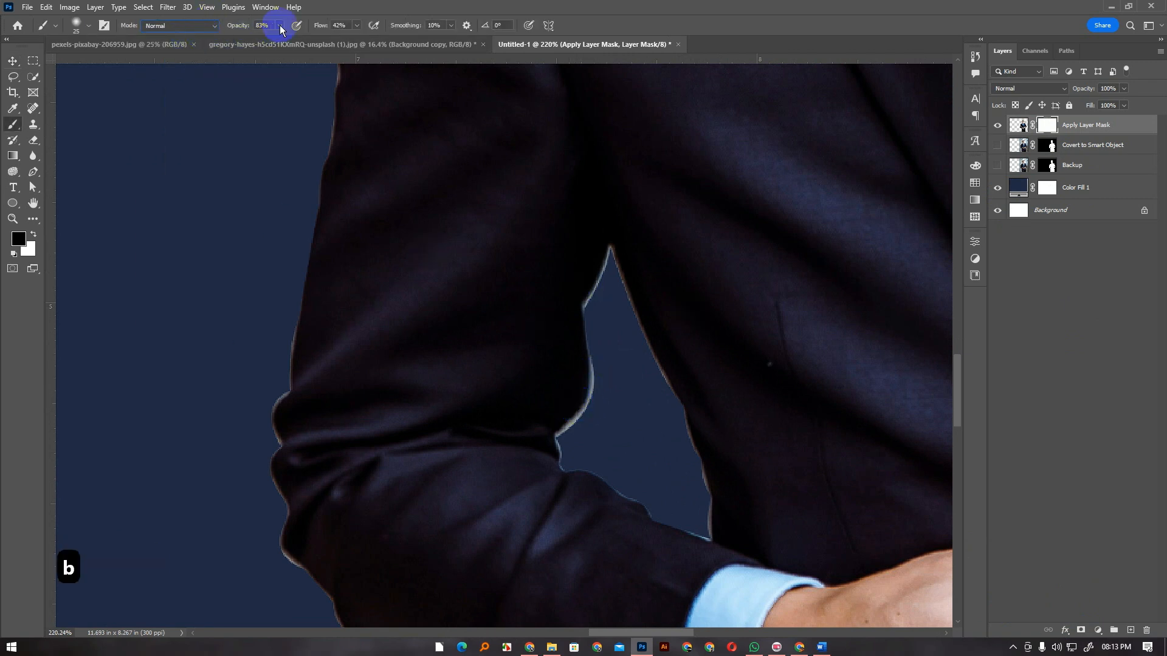
click(280, 25)
click(356, 27)
drag(356, 39, 372, 40)
click(404, 5)
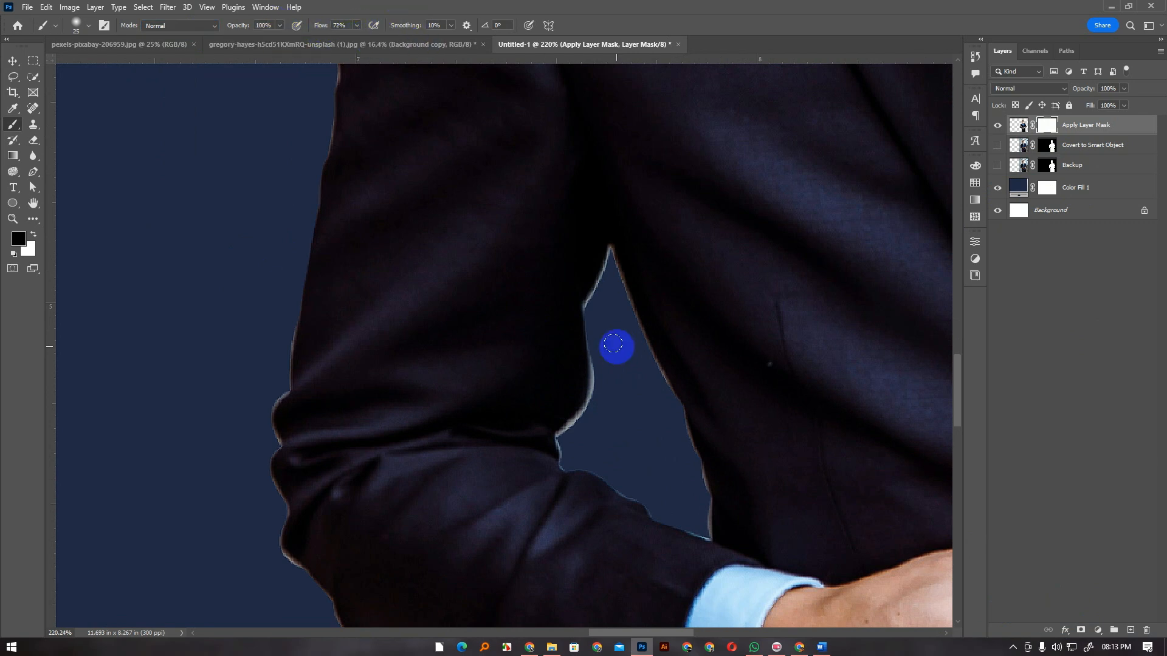
Try to paint over the light fringe along the inner sleeve edge, beside the gap between arm and torso.
click(1032, 124)
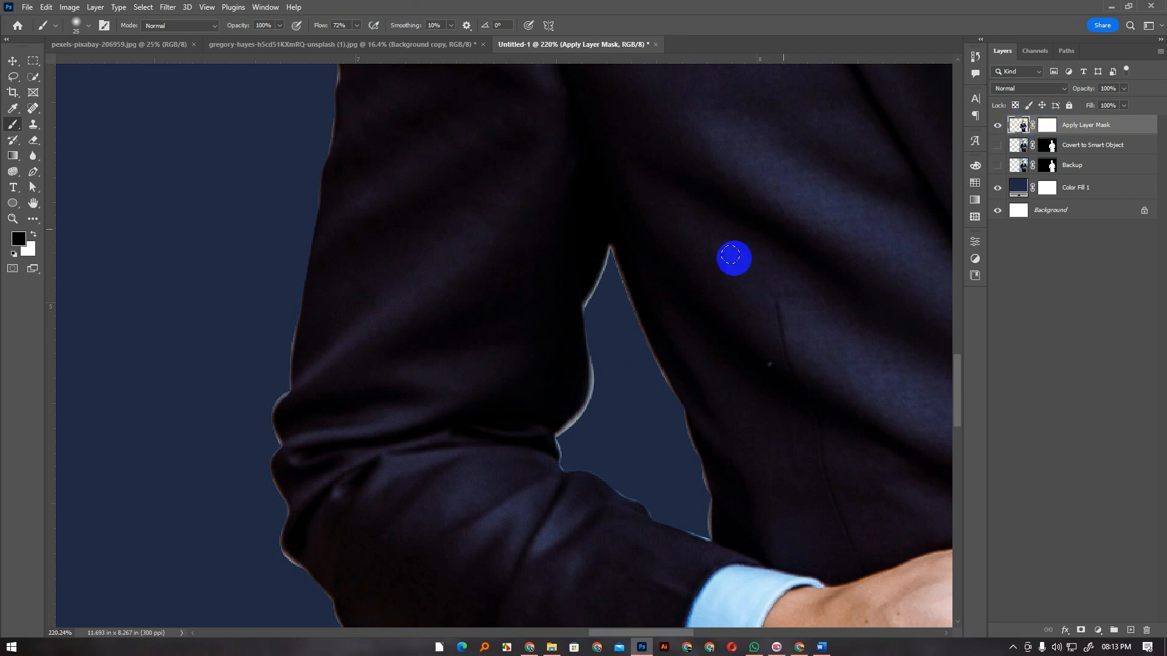
key(ctrl+z)
mouse_move(597, 369)
mouse_down()
mouse_move(591, 411)
mouse_move(570, 393)
mouse_move(589, 281)
mouse_move(606, 254)
mouse_move(555, 463)
mouse_move(713, 527)
mouse_move(674, 364)
mouse_move(610, 249)
mouse_up()
key(ctrl+0)
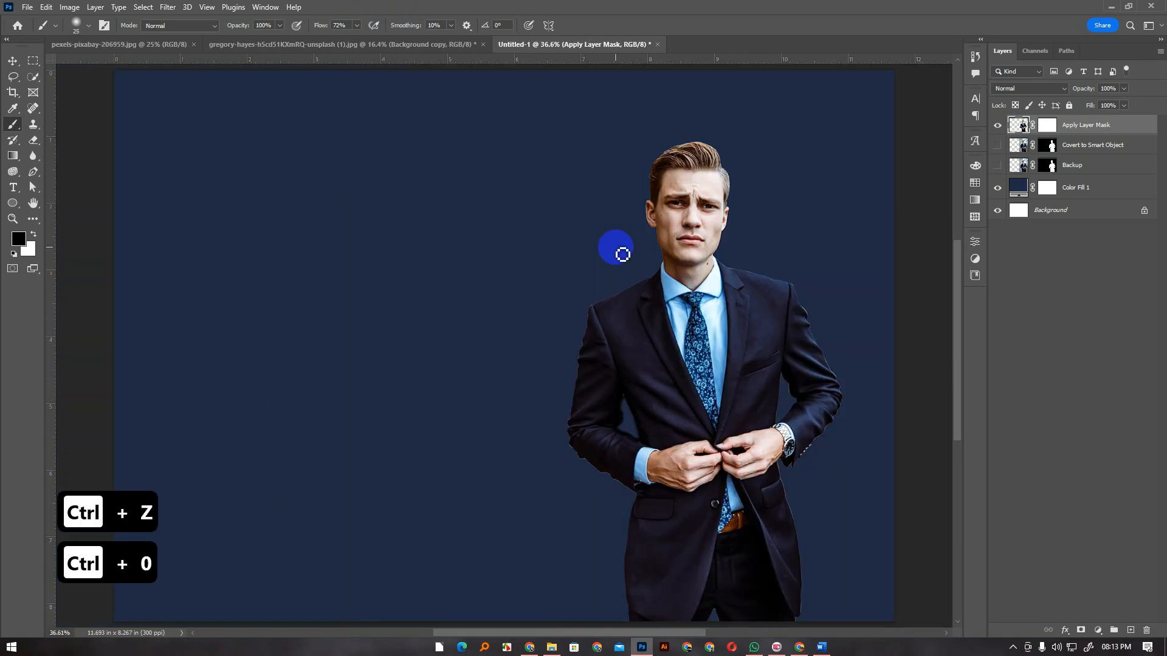
click(1045, 126)
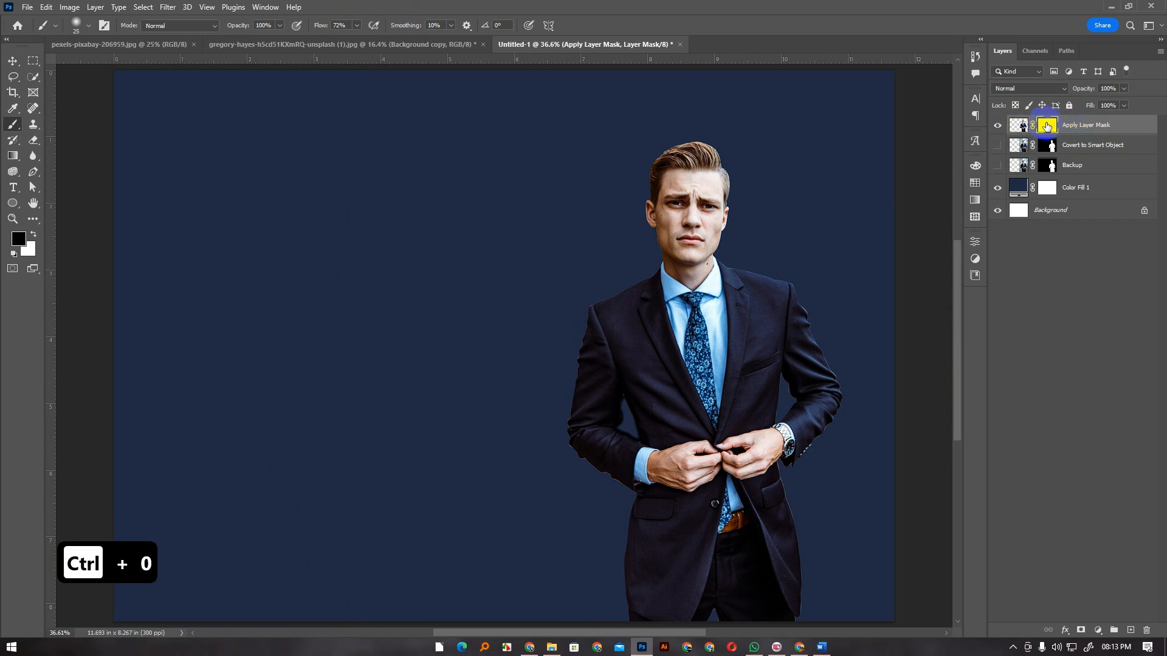
Undo the last brush work and the newly added layer mask on the topmost cut-out layer.
key(ctrl+z)
key(ctrl+z)
key(ctrl+z)
key(ctrl+z)
Delete the Apply Layer Mask layer from the document.
click(1013, 126)
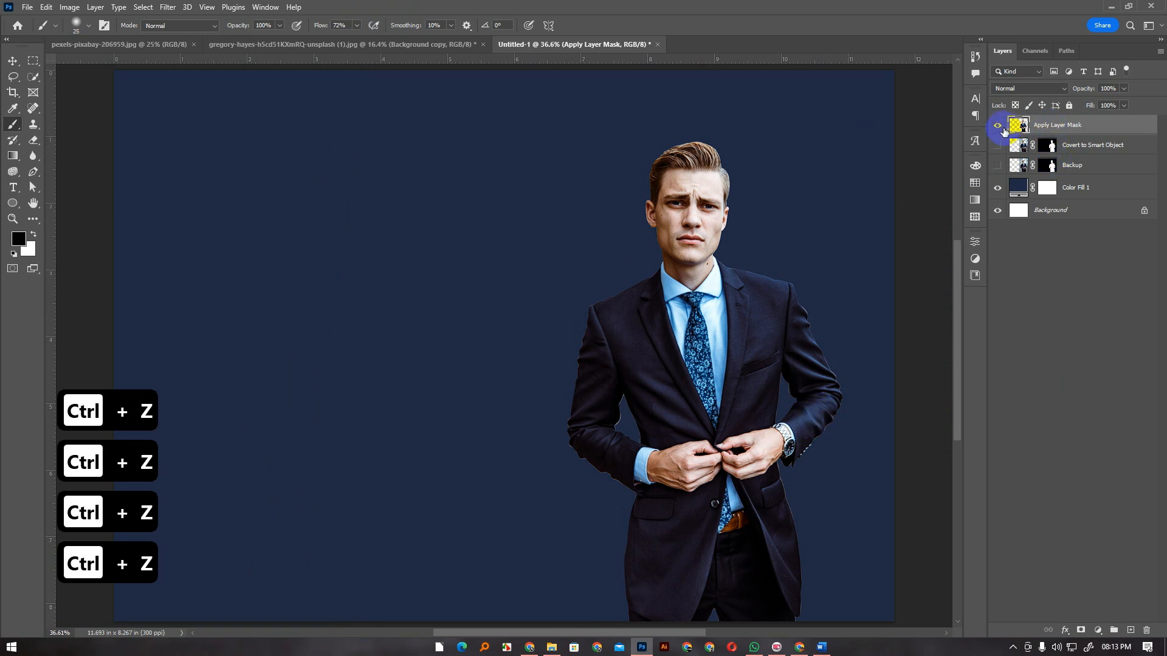
click(998, 127)
key(Delete)
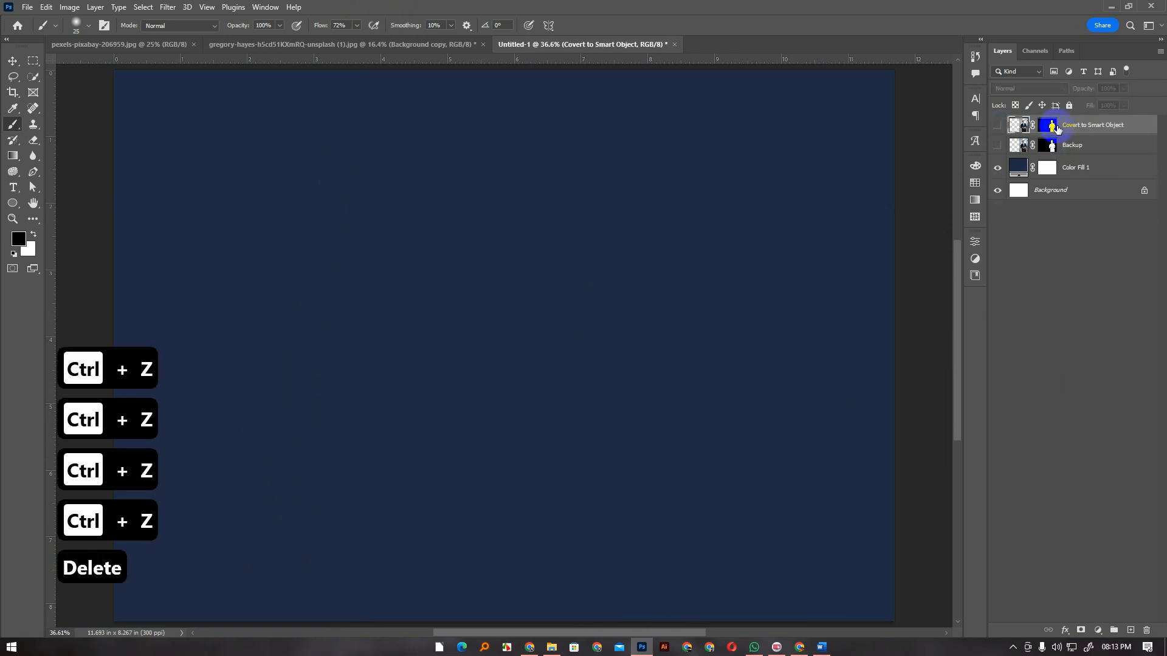
Convert the Covert to Smart Object layer into a visible smart object and open its contents.
click(997, 124)
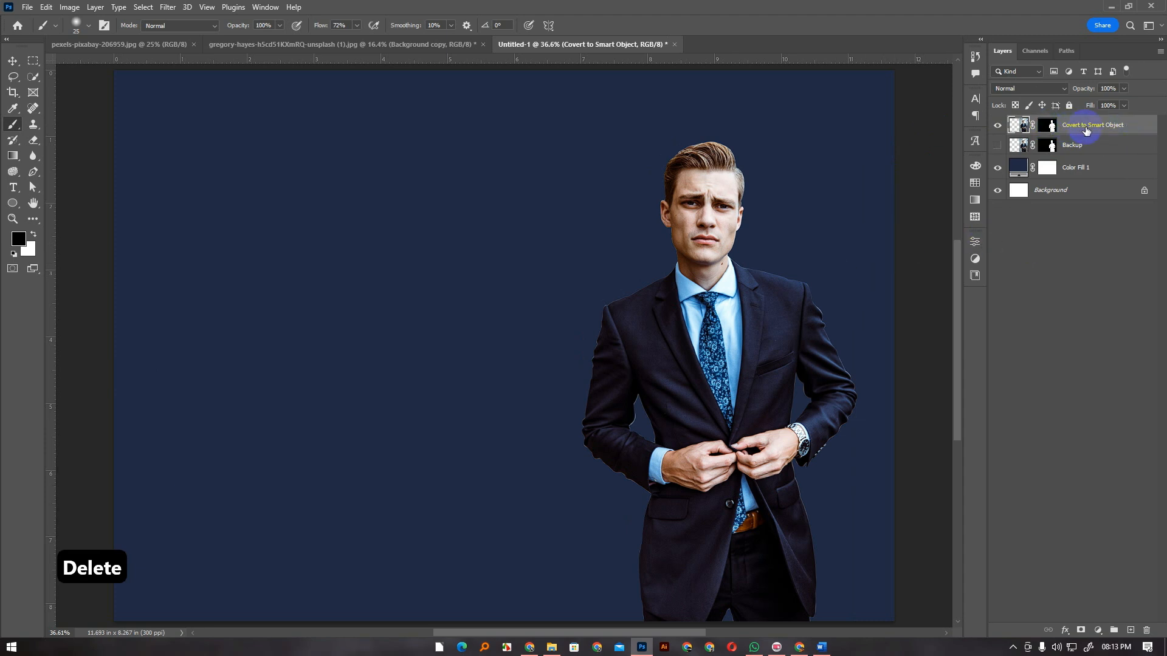
right_click(1102, 126)
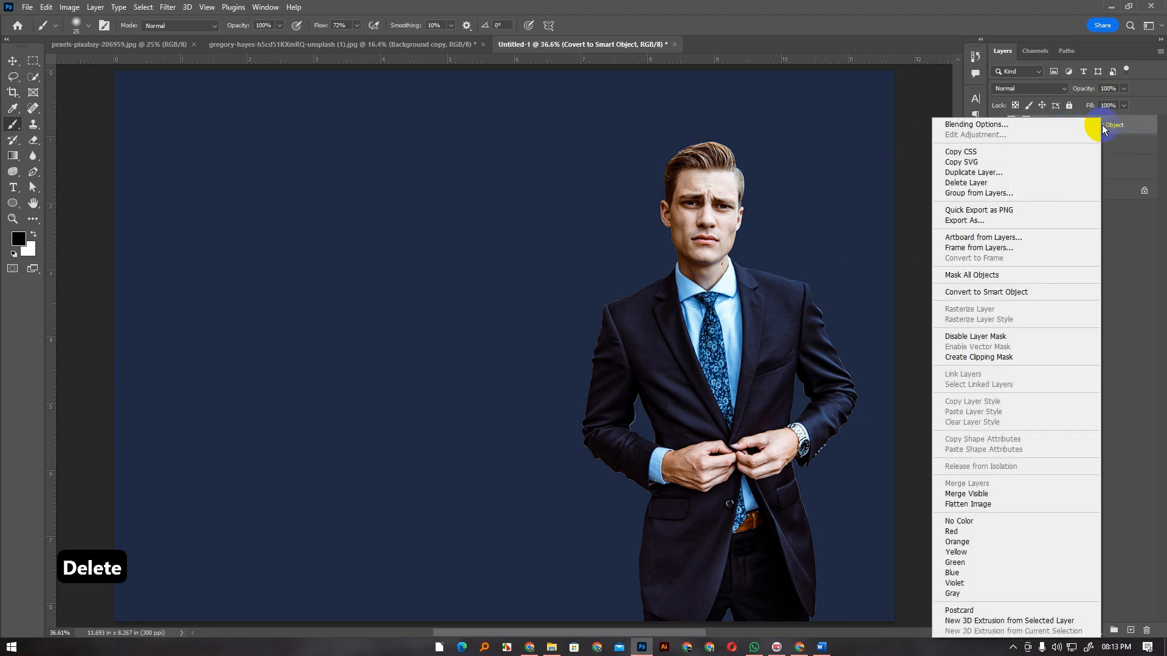
click(988, 292)
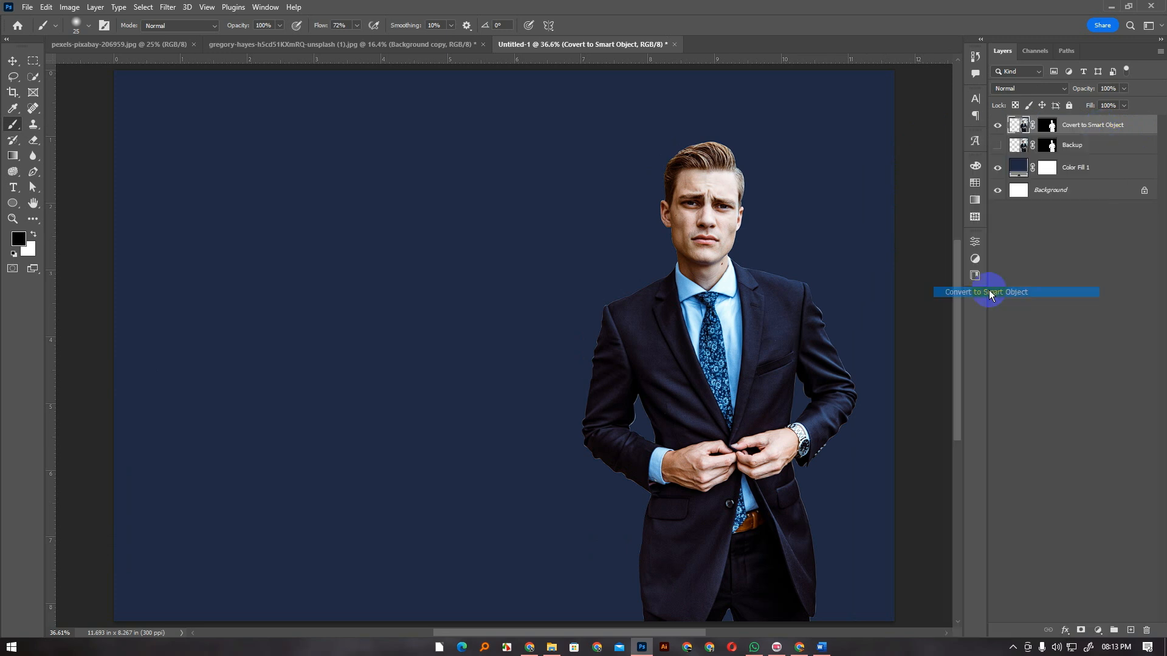
double_click(1023, 128)
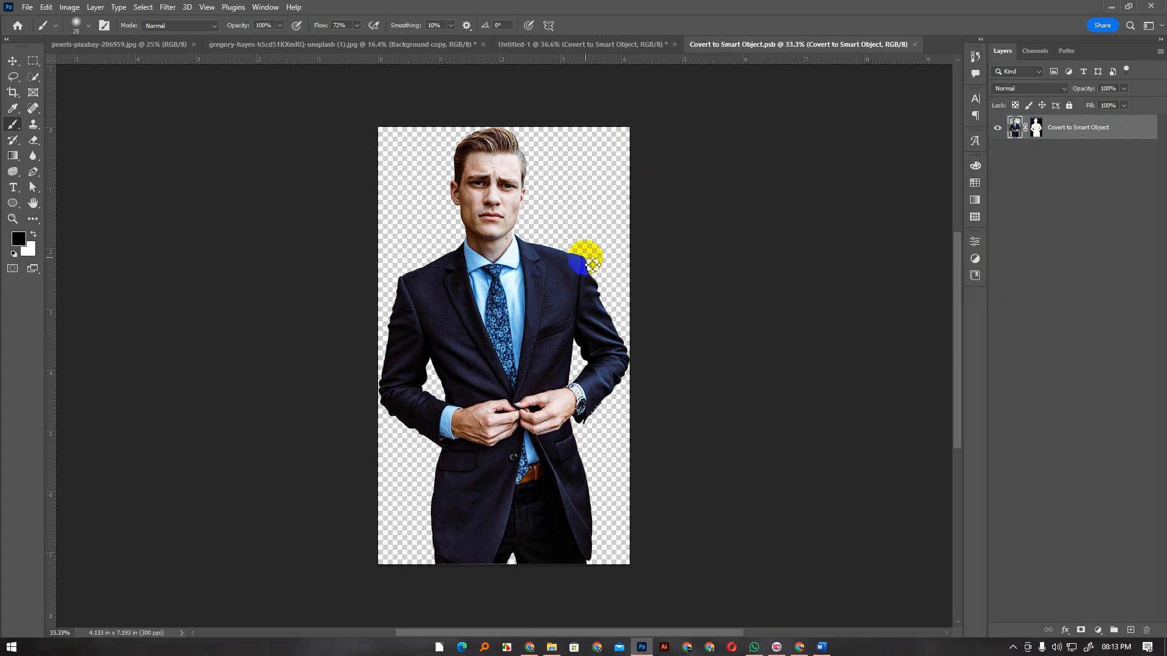
Inspect the layer mask inside the smart object by disabling and re-enabling it, and display the mask alone.
click(1036, 131)
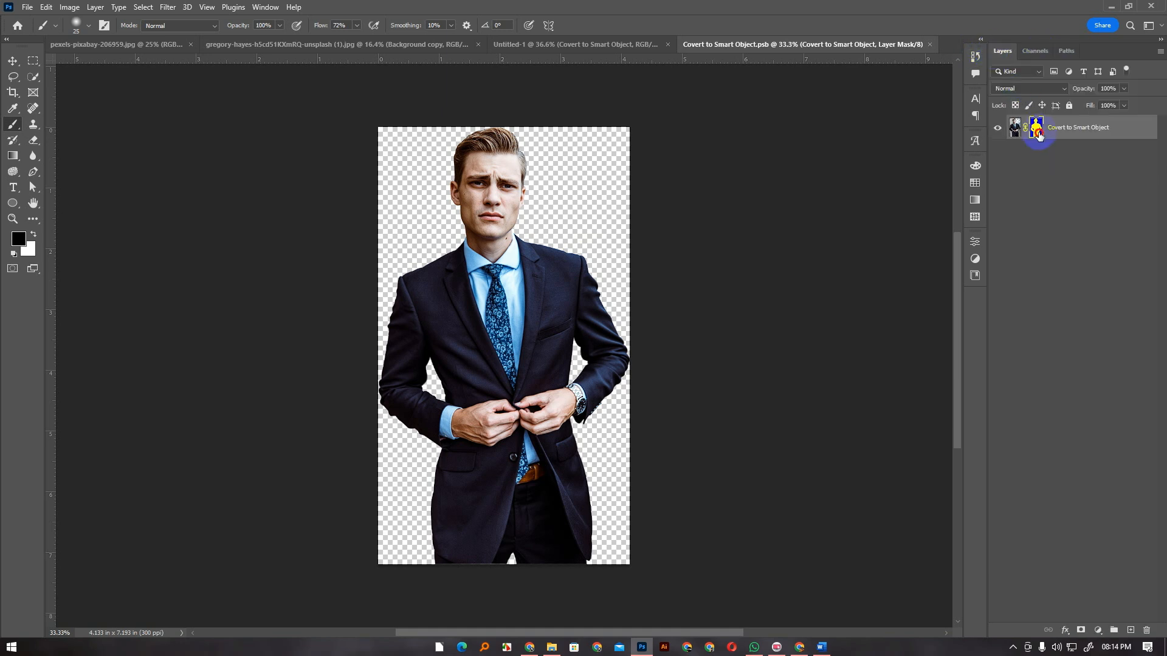
shift+click(1037, 132)
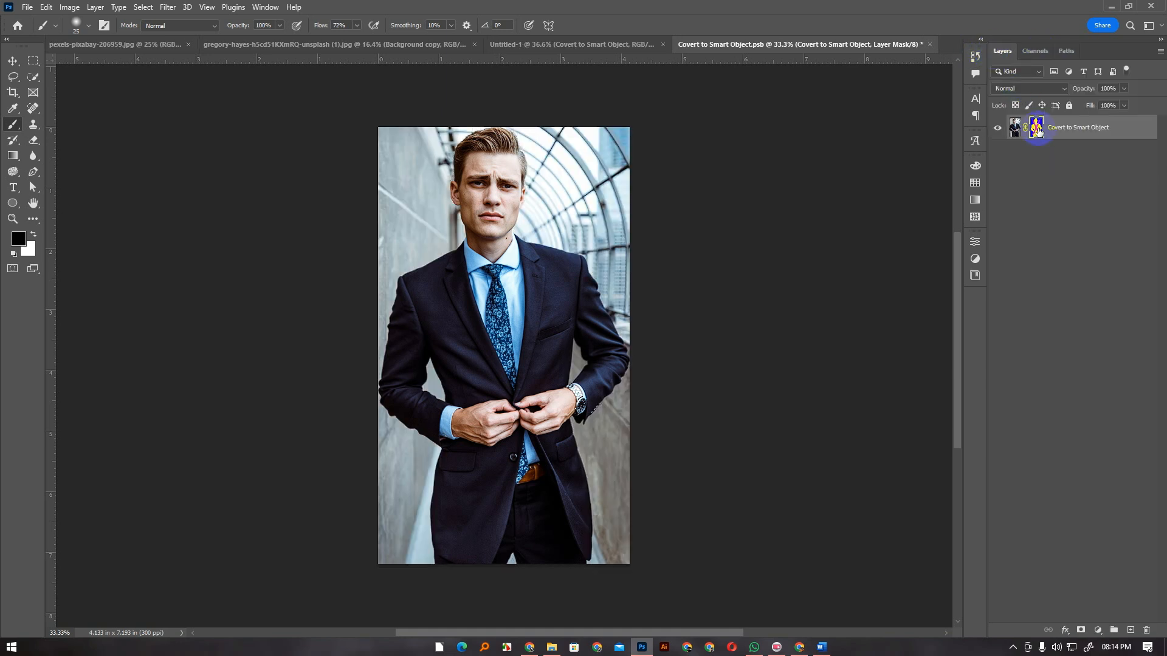
shift+click(1037, 132)
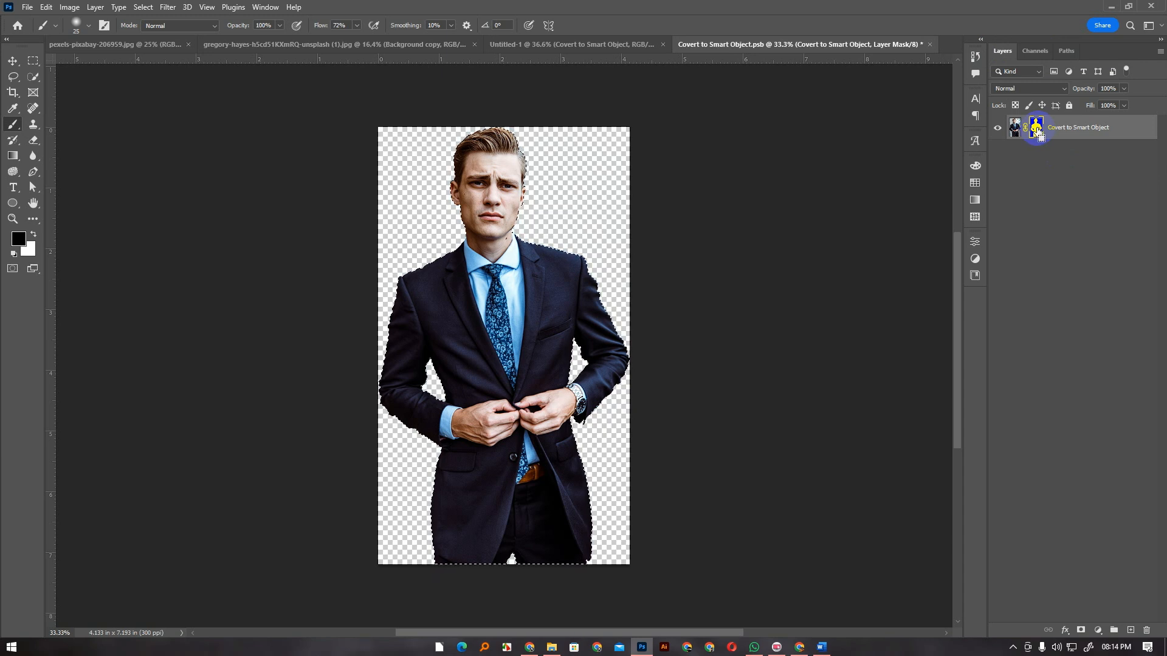
key(ctrl+d)
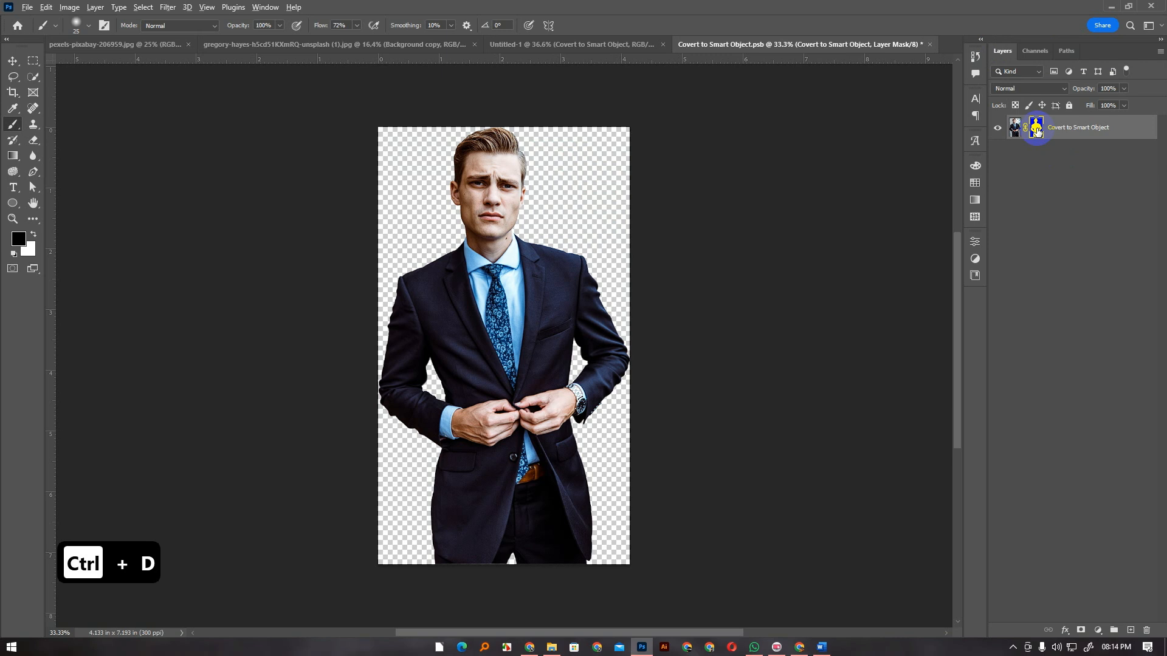
alt+click(1036, 129)
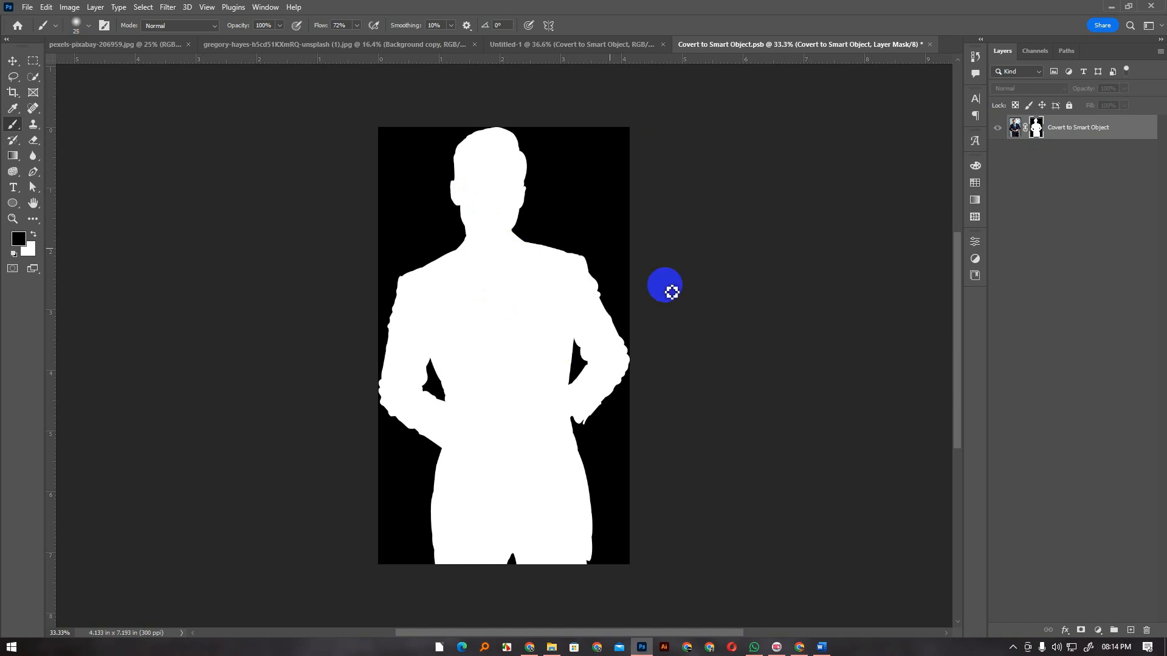
Leave the mask-only view and ready the Brush for painting black on the mask at the gap beside the watchless arm.
alt+click(1036, 127)
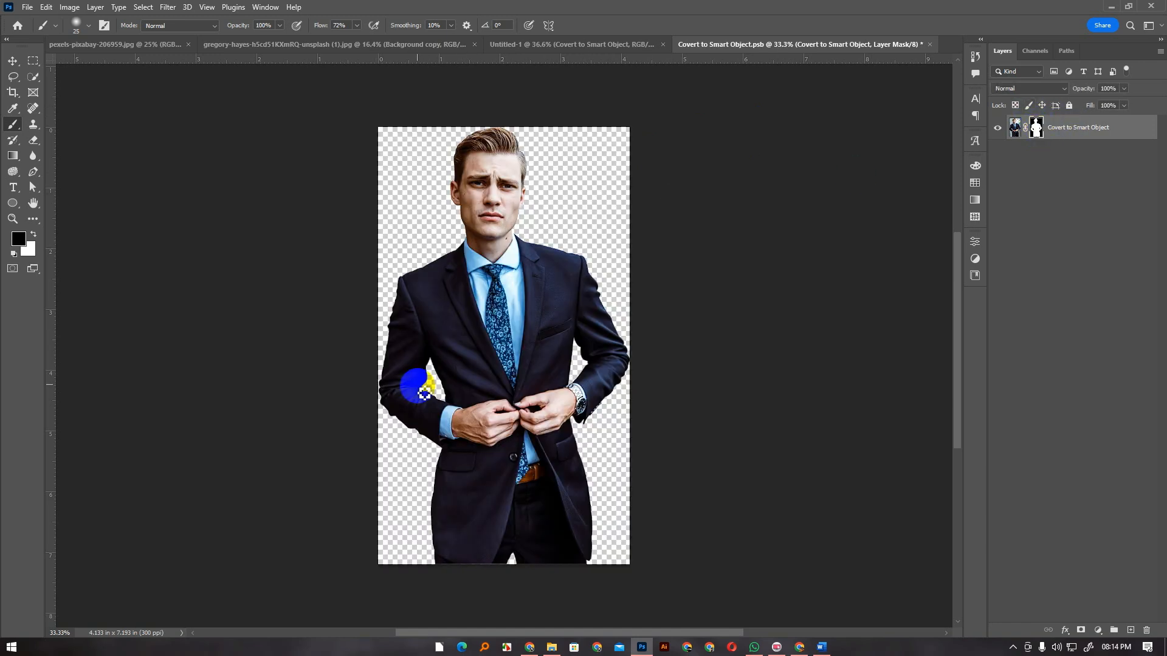
scroll(425, 389, up, 10)
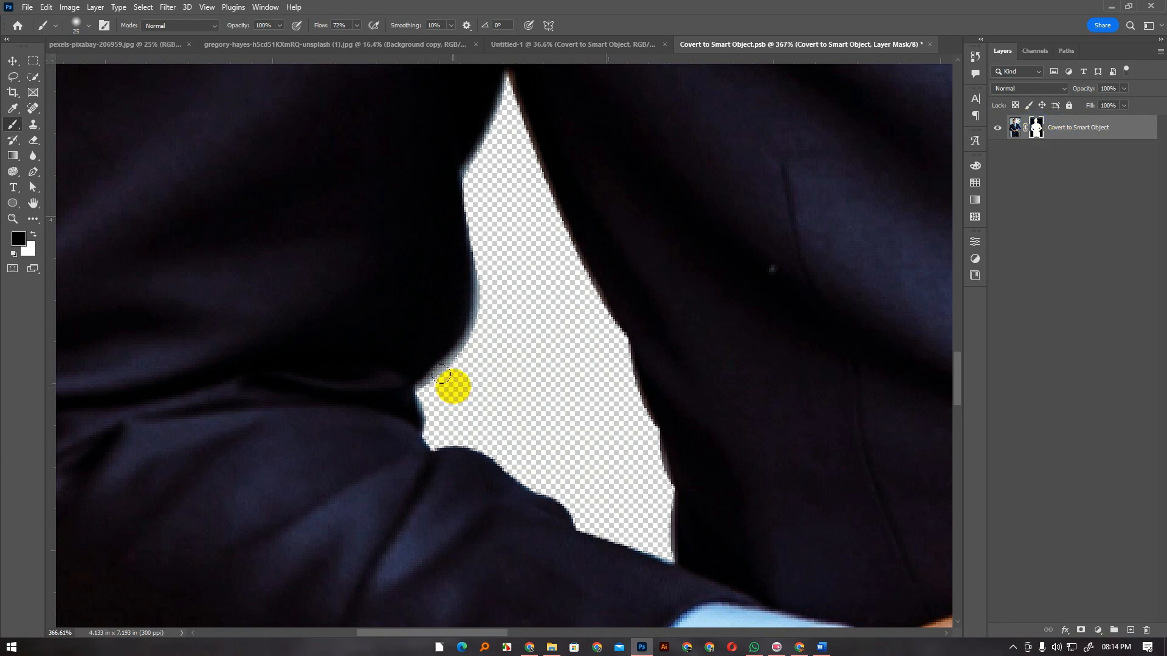
key(b)
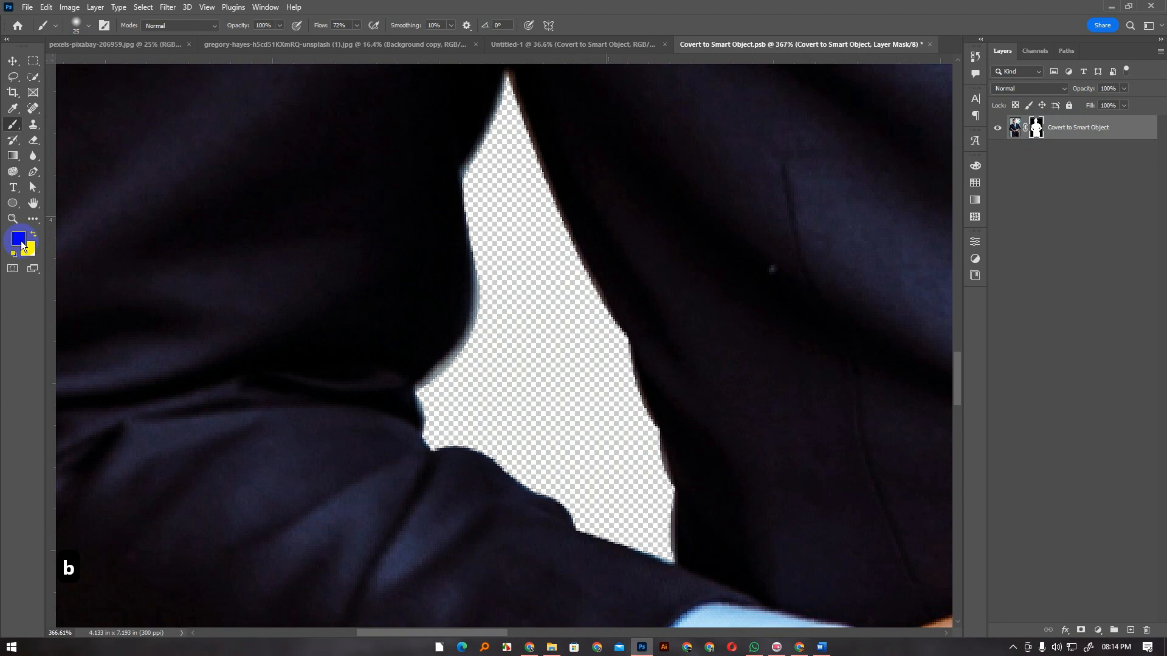
mouse_move(469, 377)
mouse_down()
mouse_move(480, 209)
mouse_move(481, 248)
mouse_up()
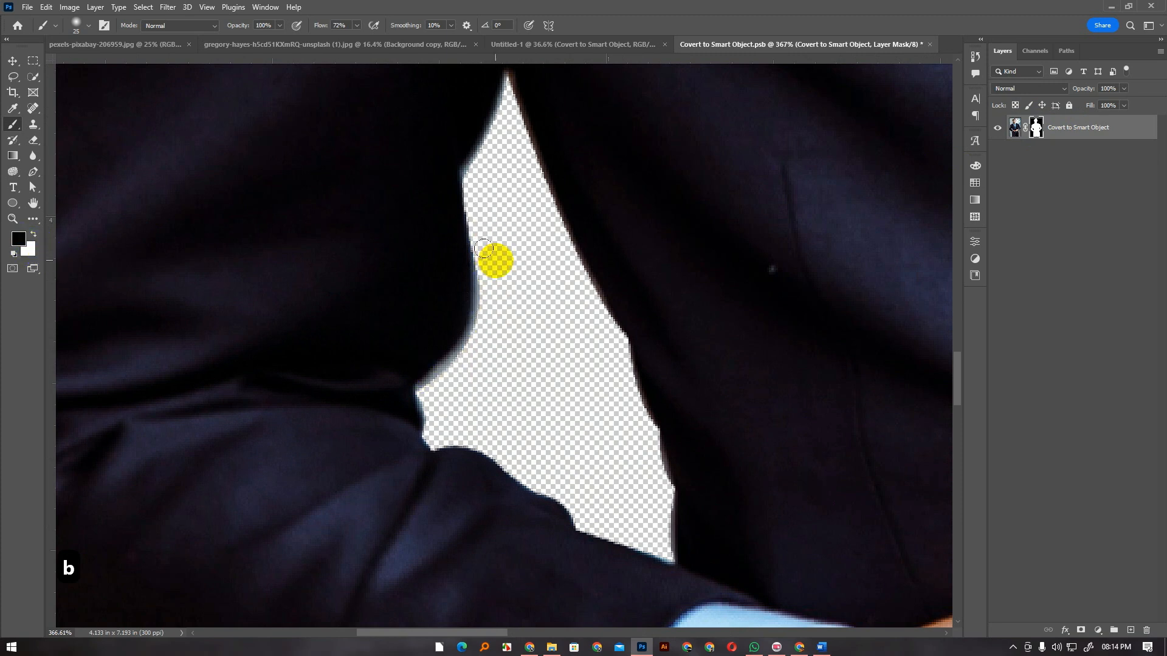
click(483, 250)
key(ctrl+z)
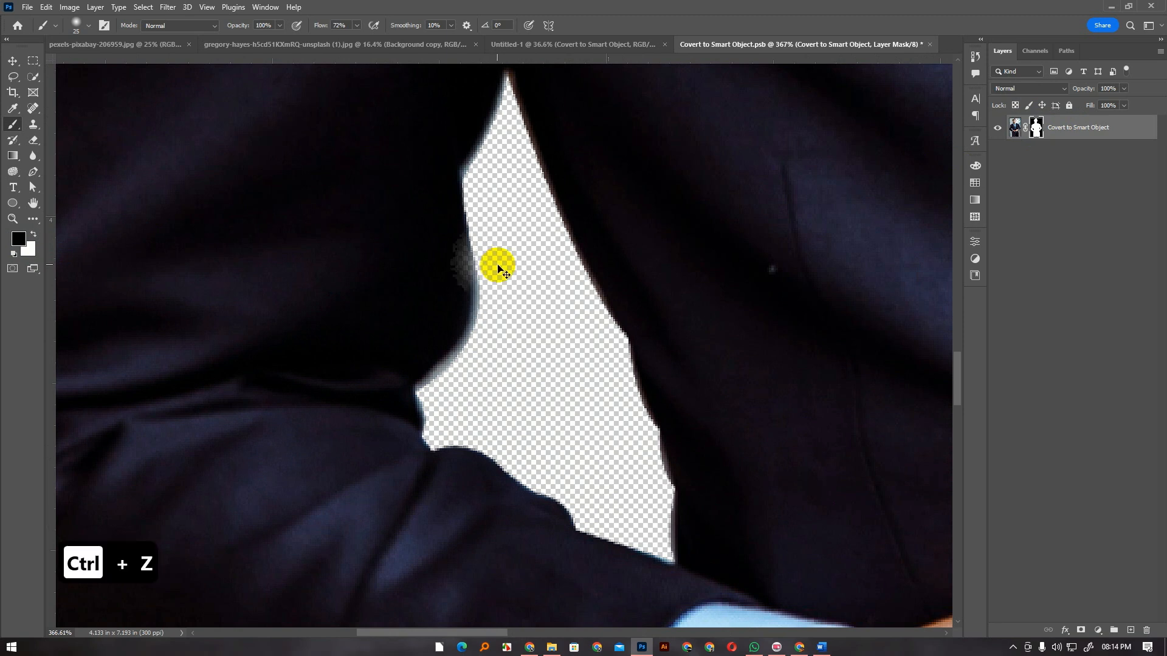
Switch to the 25 px Hard Round brush and paint black on the mask along the inner sleeve edge to remove its fringe.
right_click(484, 253)
click(581, 440)
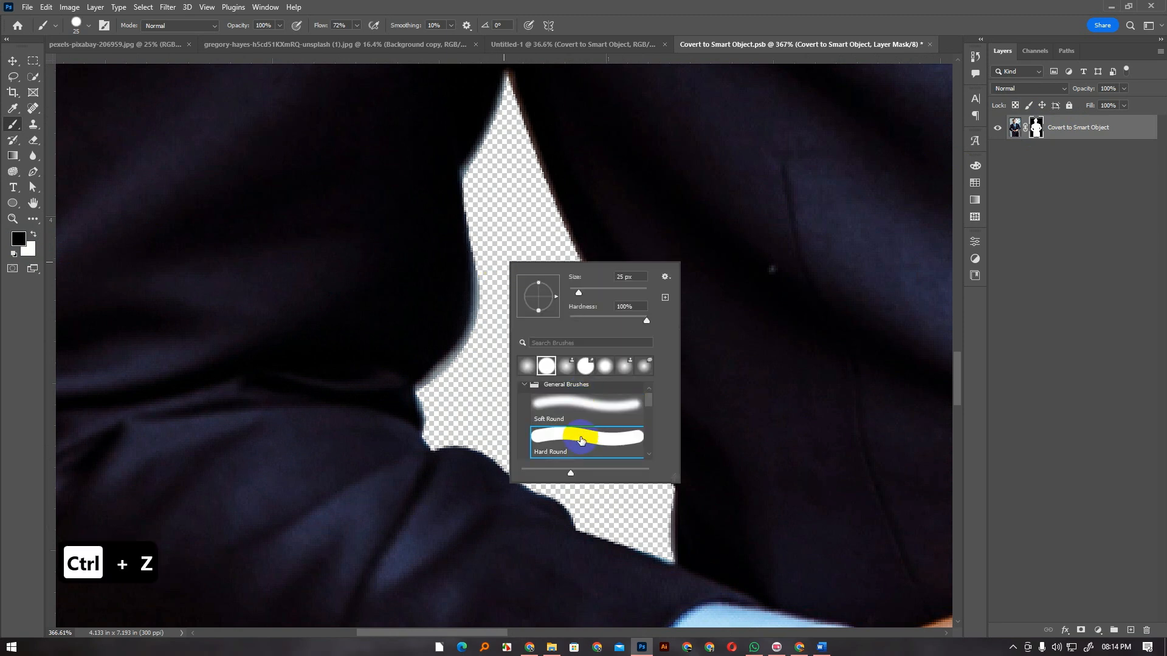
click(722, 12)
click(91, 27)
click(92, 211)
click(638, 22)
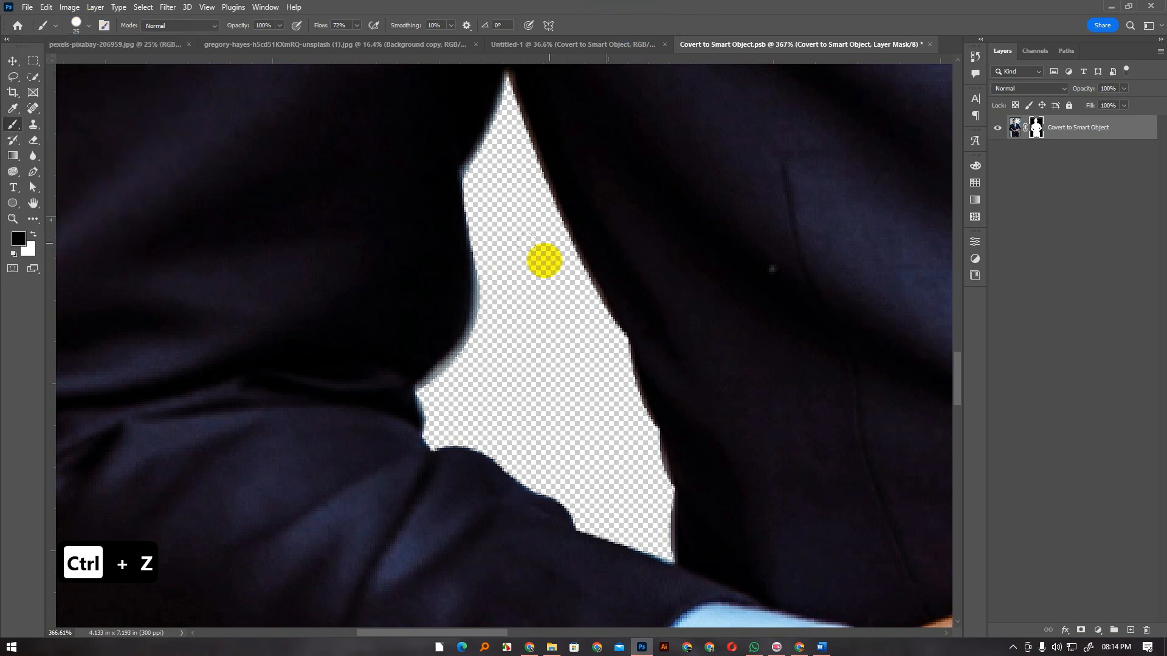
mouse_move(507, 261)
mouse_down()
mouse_move(484, 358)
mouse_move(451, 393)
mouse_up()
Reduce the brush to 10 px and mask out the fringe in the narrow tip and lower corner of the sleeve gap.
scroll(516, 317, up, 2)
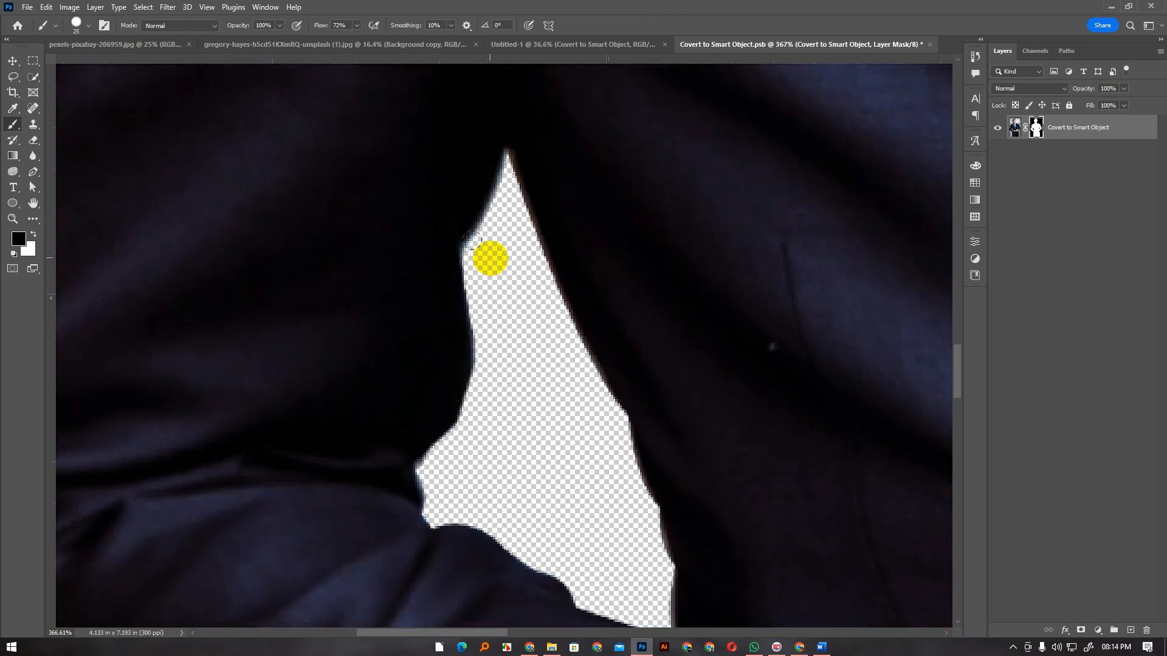
key(bracketleft)
scroll(497, 368, down, 2)
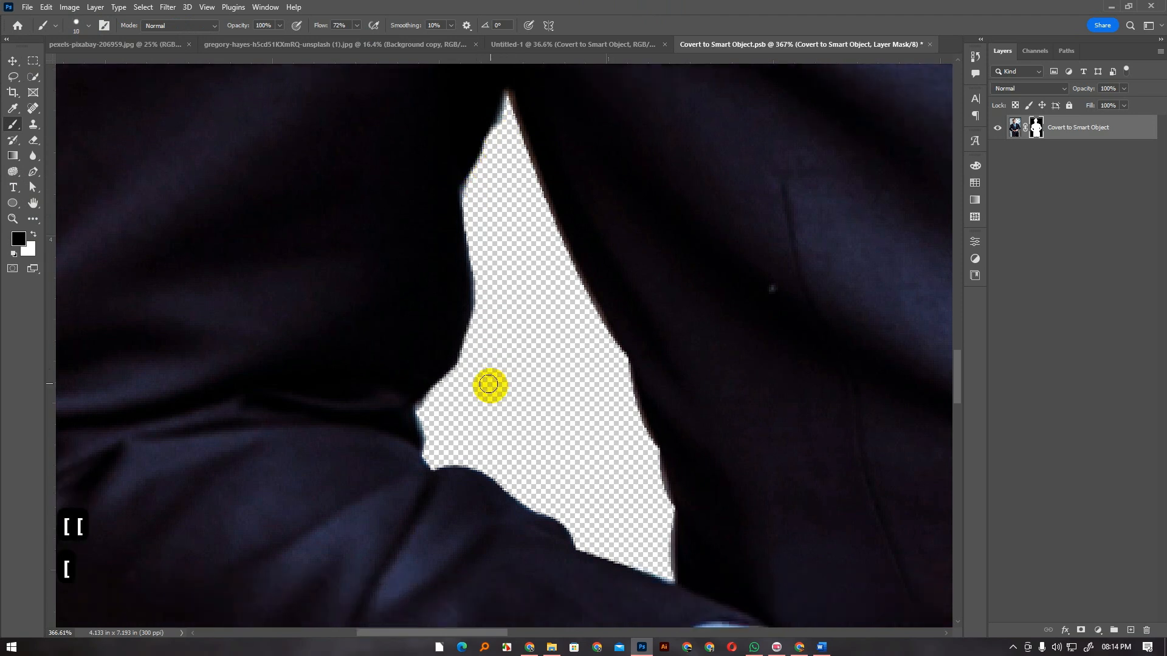
mouse_move(432, 419)
mouse_down()
mouse_move(437, 436)
mouse_move(521, 411)
mouse_up()
Enlarge the brush tip to 60 px and reduce it again.
key(bracketright)
key(bracketright)
key(bracketright)
key(bracketright)
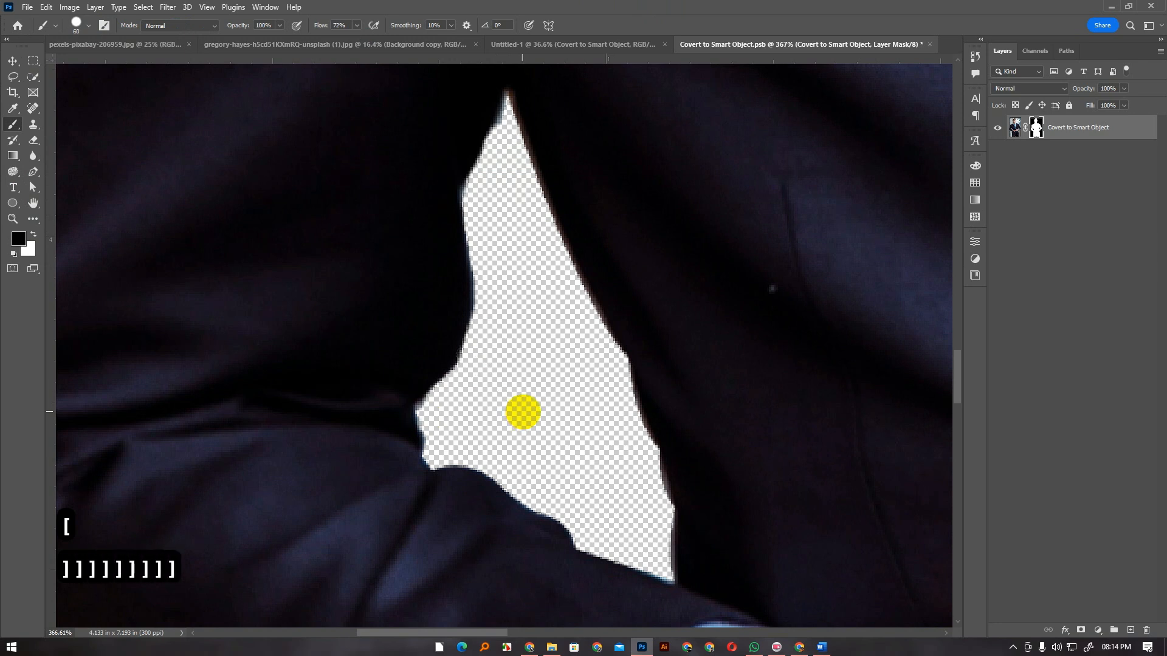
key(bracketleft)
key(bracketleft)
key(bracketleft)
key(bracketleft)
Examine the cut-out edges around the man's shoulders, head and hair.
scroll(524, 406, down, 5)
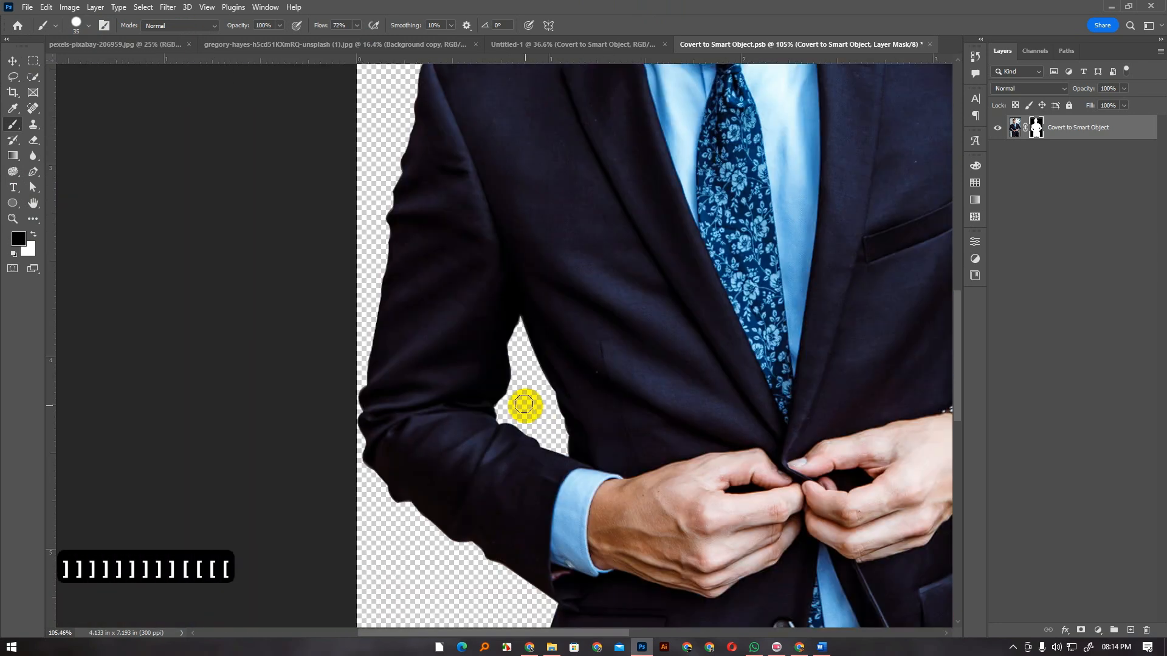
scroll(523, 404, up, 10)
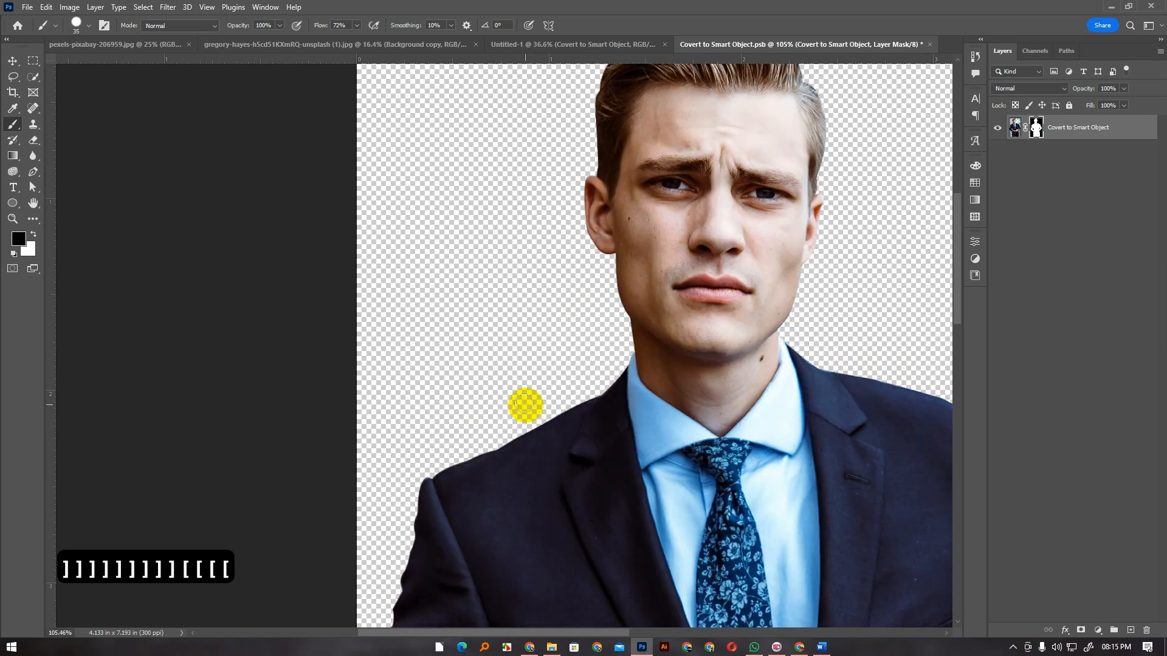
scroll(523, 405, up, 4)
scroll(643, 243, up, 4)
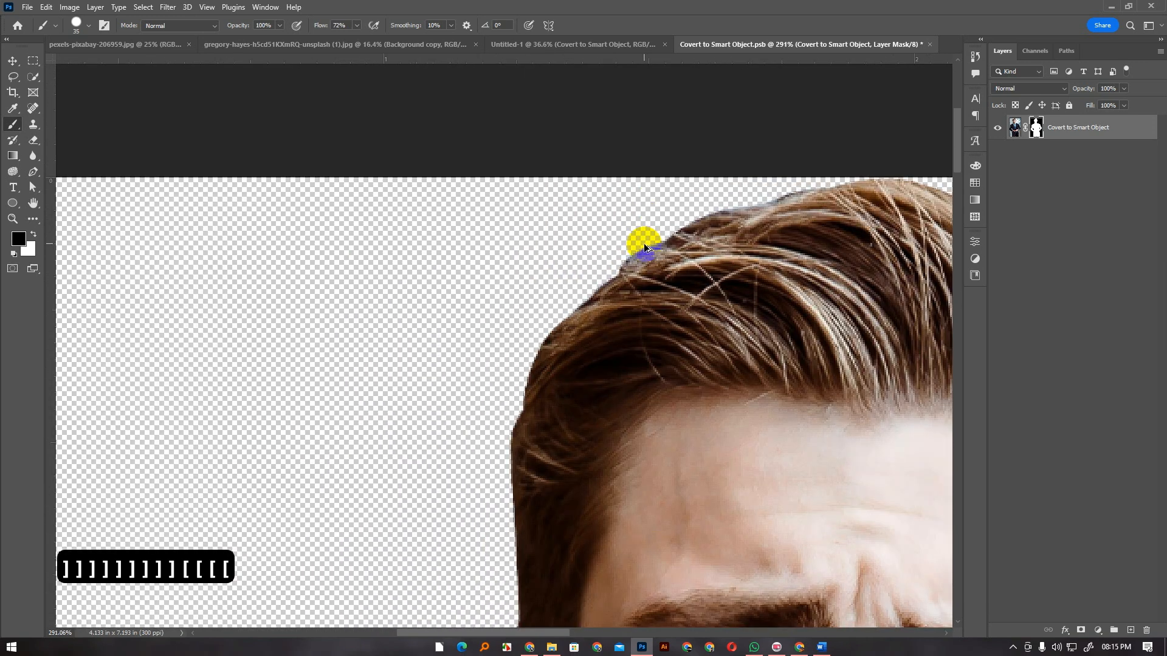
scroll(644, 243, up, 2)
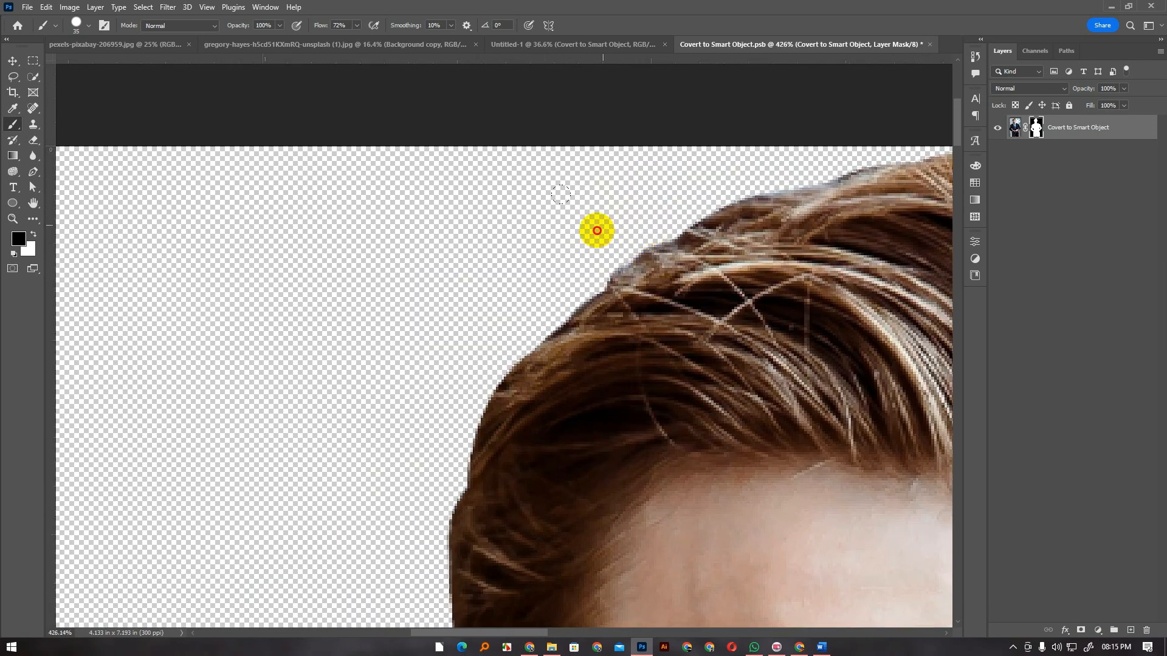
scroll(577, 245, down, 8)
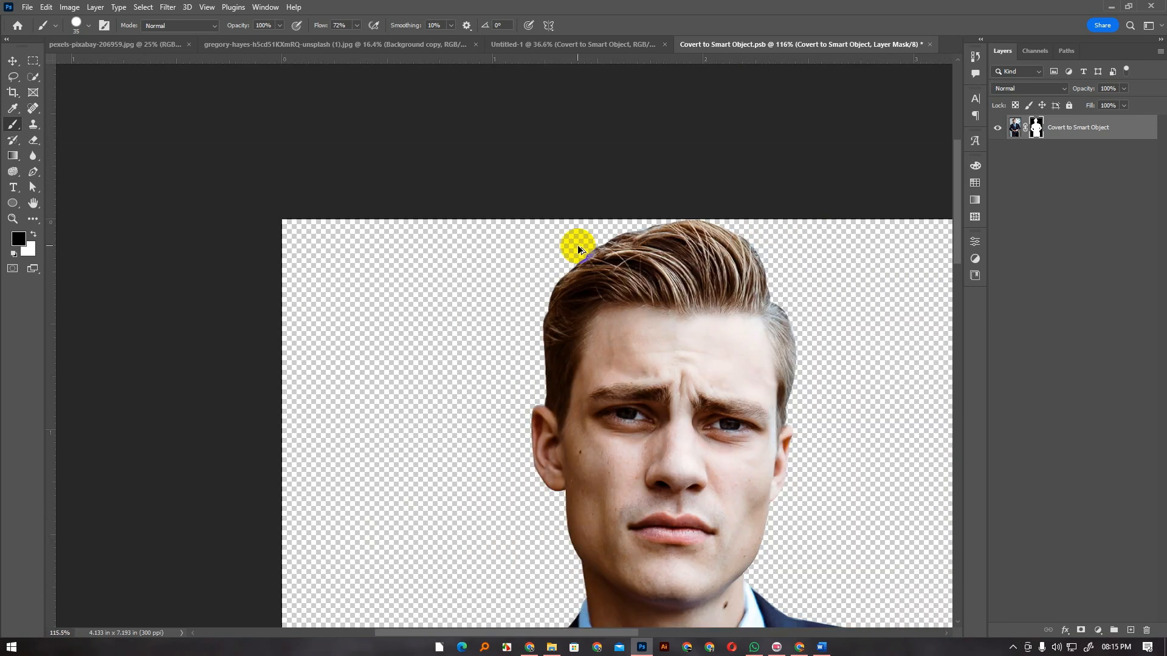
scroll(800, 382, down, 4)
Reduce the brush to 20 px and mask out the fringe along the inner sleeve edge beside the watch arm.
scroll(796, 422, up, 12)
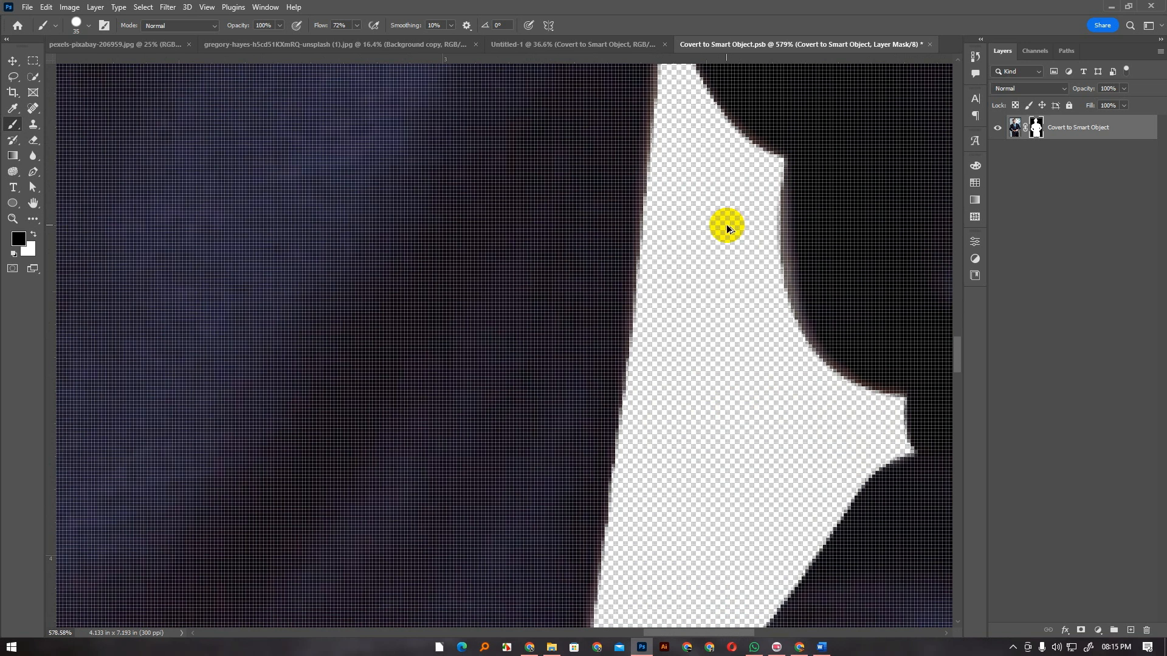
scroll(726, 228, down, 3)
key(bracketleft)
drag(737, 208, 750, 277)
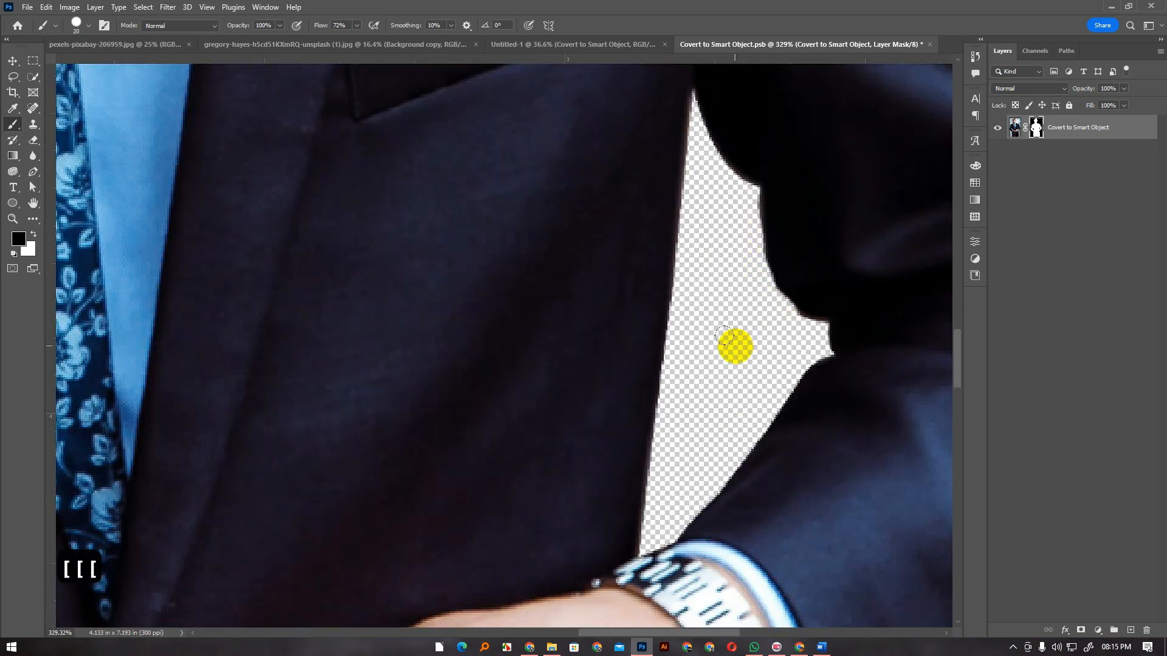
scroll(737, 343, down, 8)
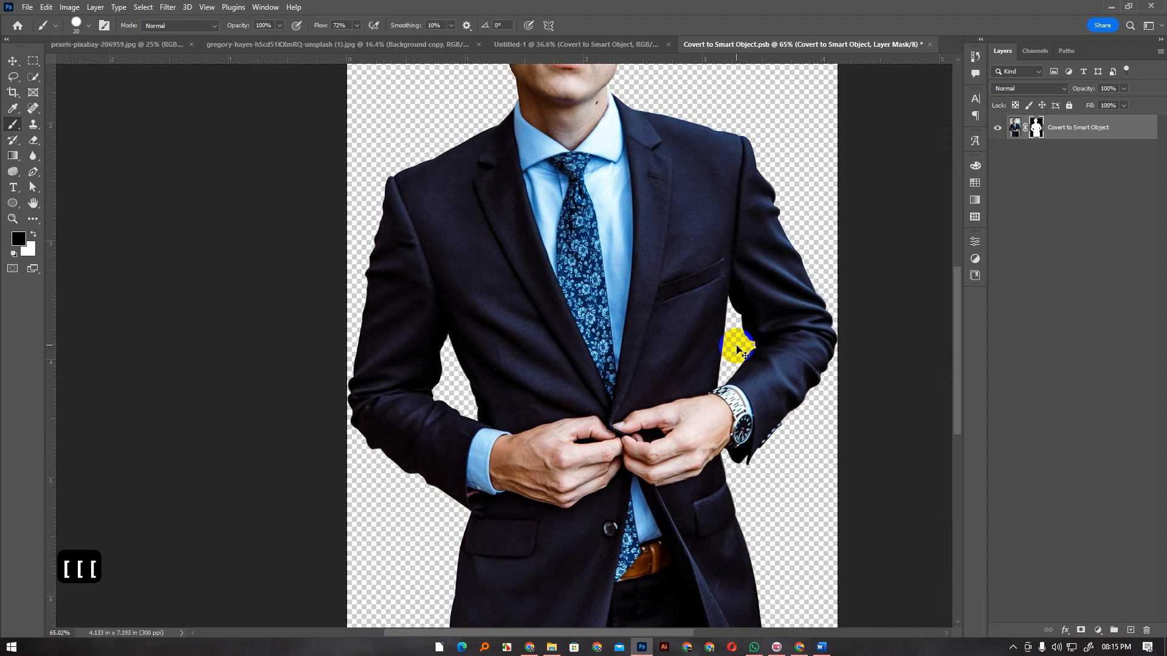
Save and close the smart object contents, and check the refined sleeve gap in the Untitled-1 document.
key(ctrl+s)
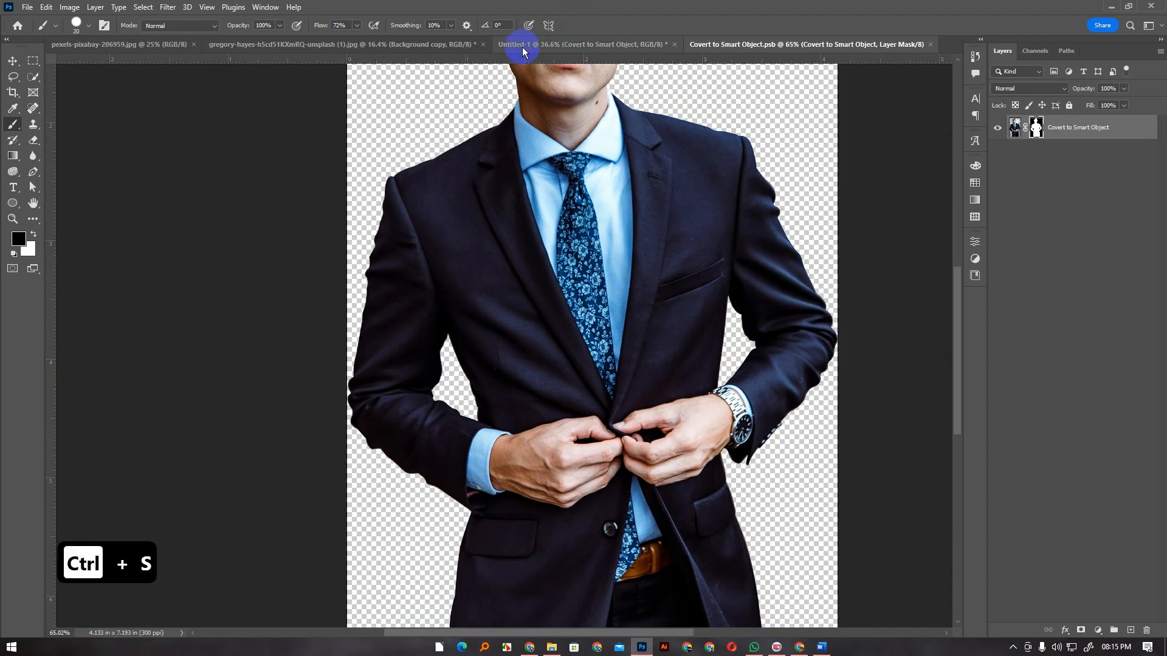
click(930, 44)
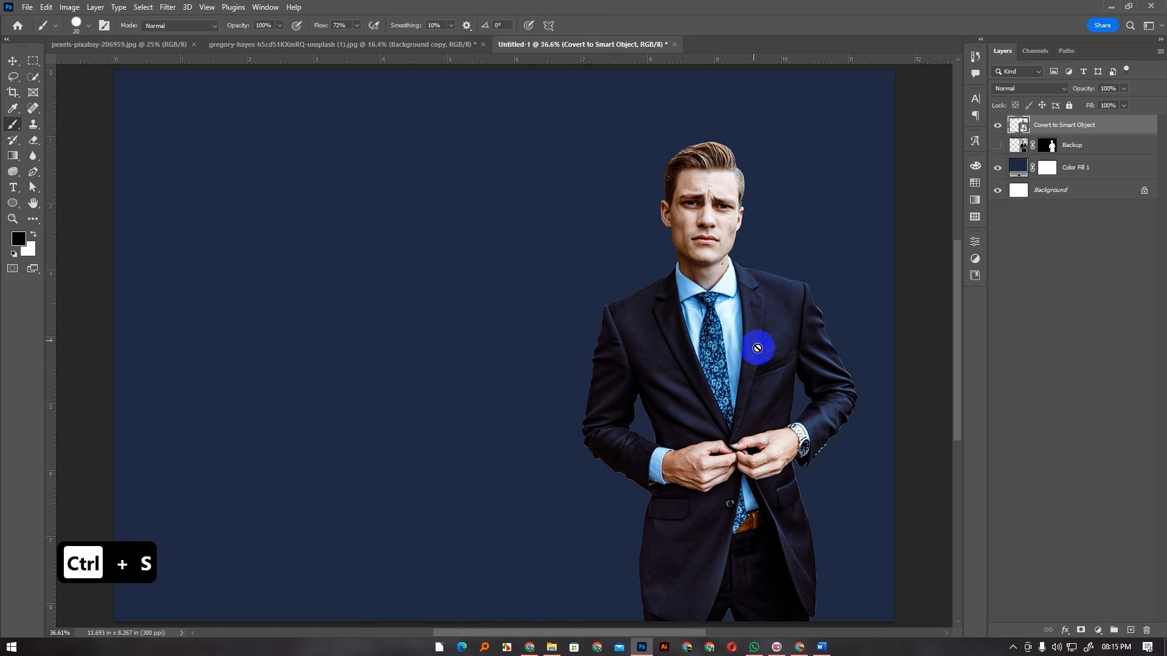
scroll(671, 441, up, 5)
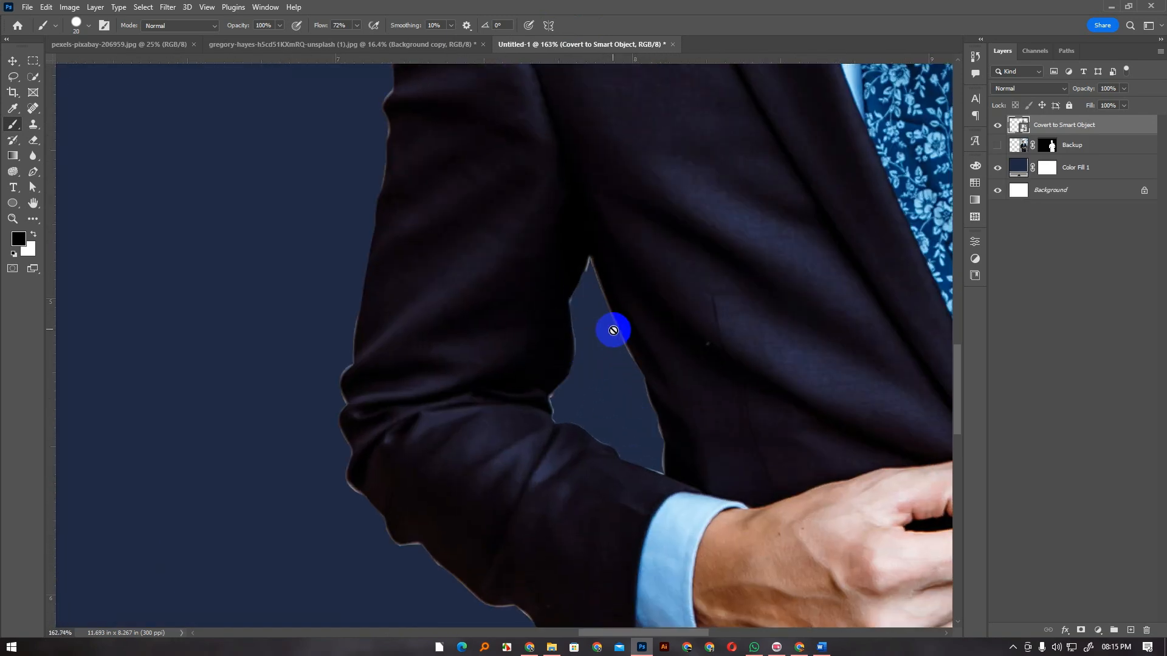
key(ctrl+0)
Move the cut-out man horizontally to about the middle of the navy background.
key(v)
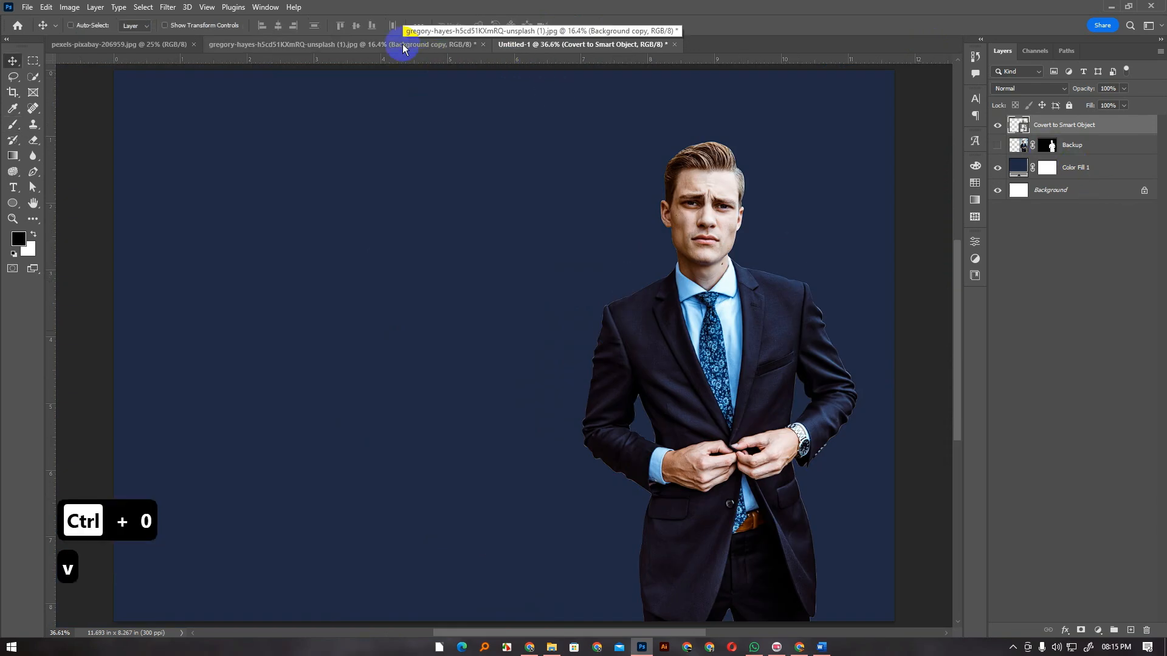
click(718, 290)
drag(718, 289, 501, 282)
click(28, 7)
click(26, 20)
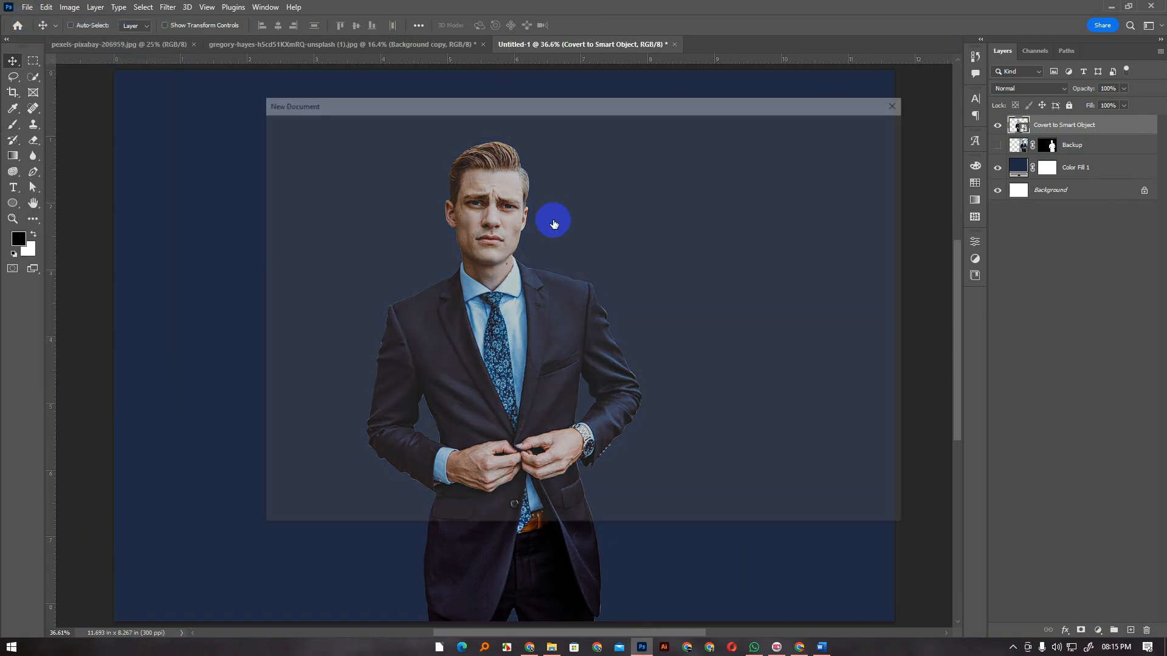
click(876, 502)
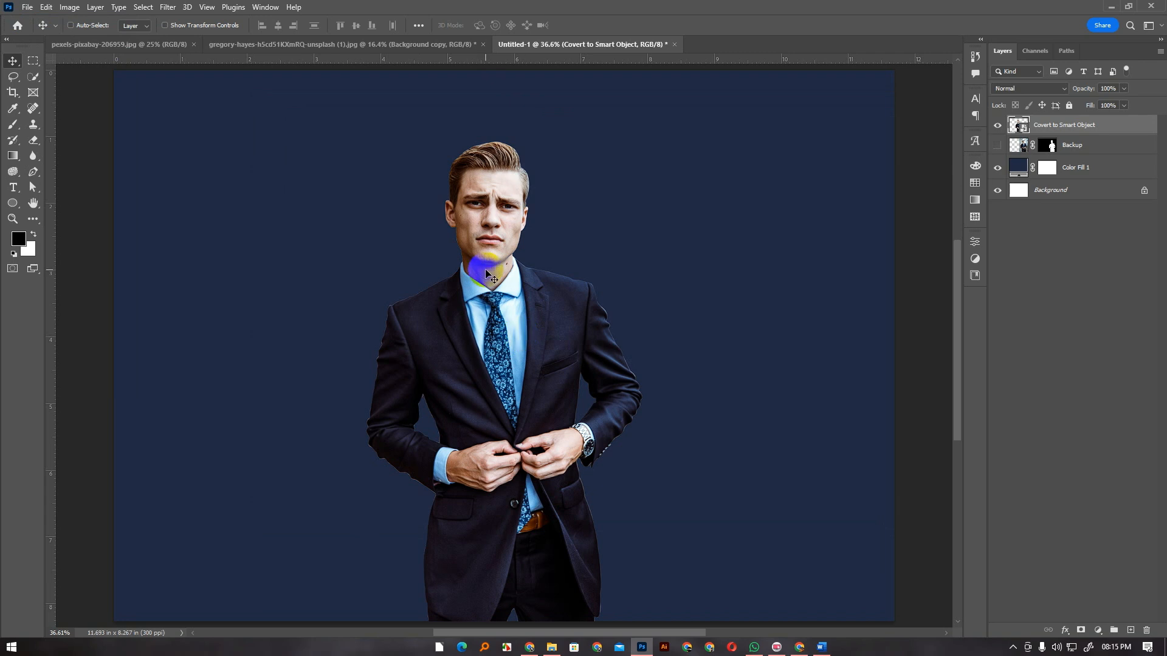